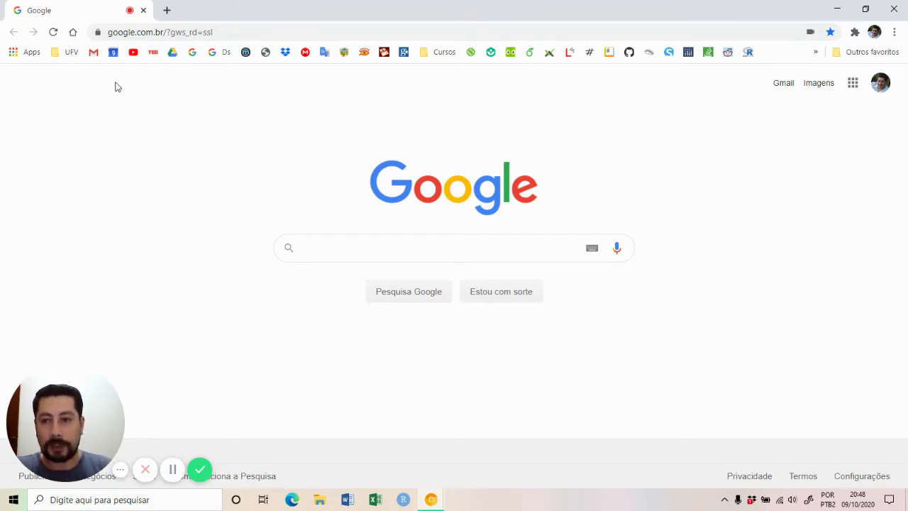
Open Google Drive and go to the folder PIBID_2020 > Atuacao2020_2021 > Exercicios_Forms > Matematica.
{"action": "left_click", "coordinate": [173, 54]}
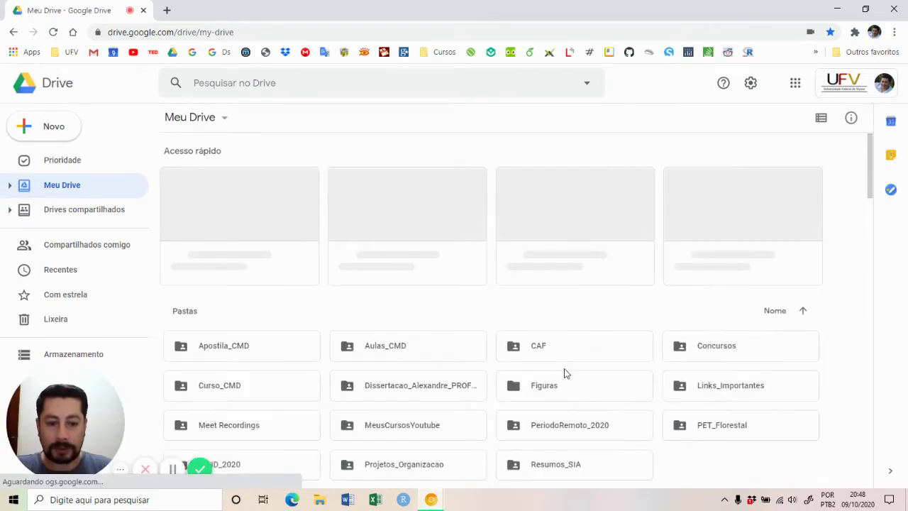
{"action": "scroll", "coordinate": [497, 374], "scroll_direction": "down", "scroll_amount": 2}
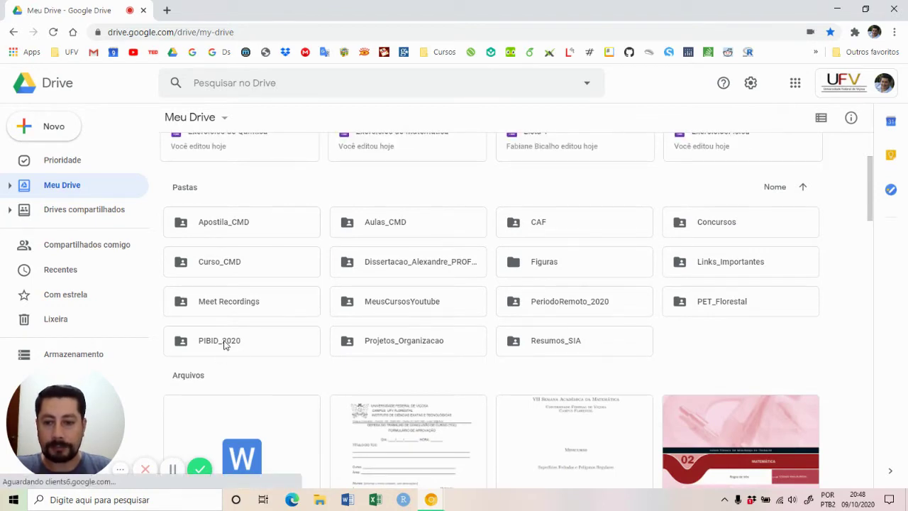
{"action": "double_click", "coordinate": [223, 345]}
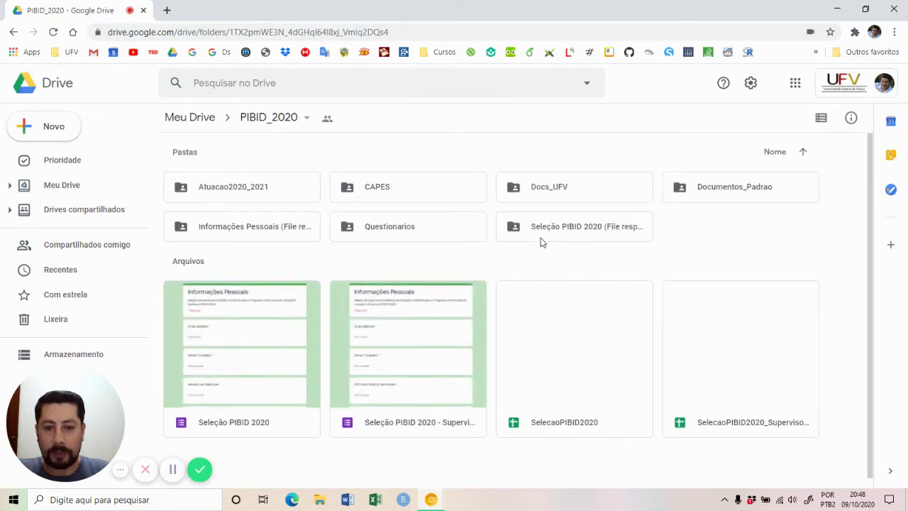
{"action": "double_click", "coordinate": [243, 188]}
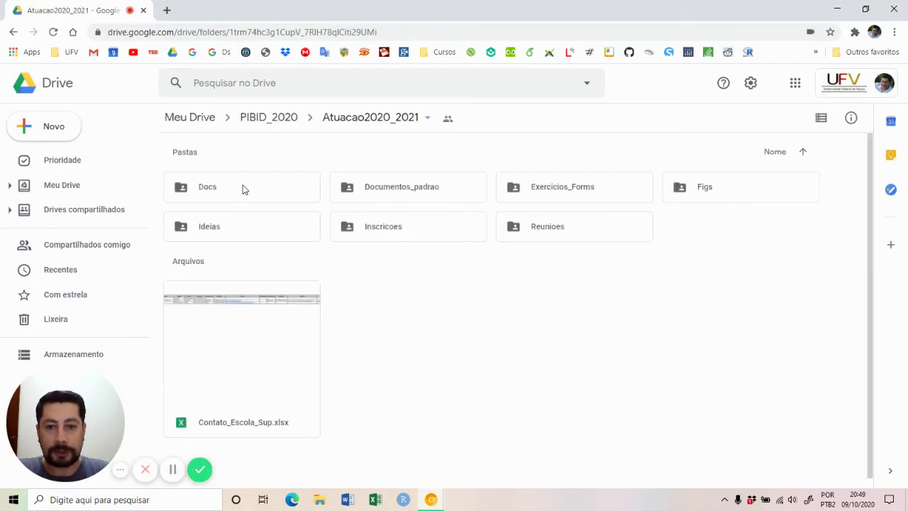
{"action": "double_click", "coordinate": [561, 195]}
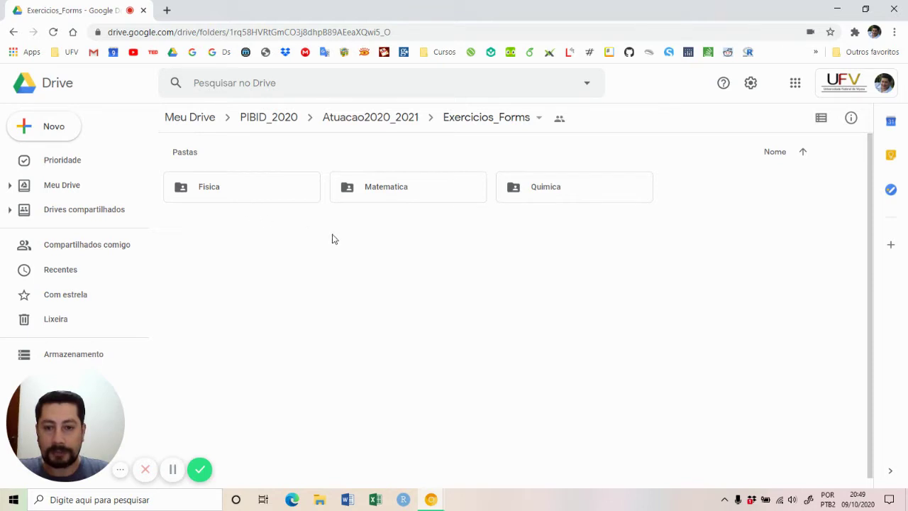
{"action": "double_click", "coordinate": [397, 198]}
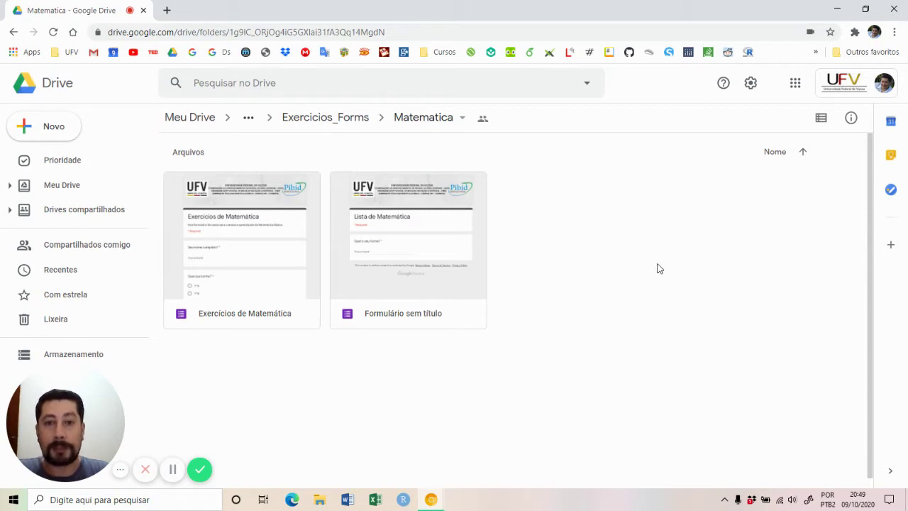
Create a blank Google Form in the Matematica folder and share it with the folder's permissions.
{"action": "left_click", "coordinate": [53, 127]}
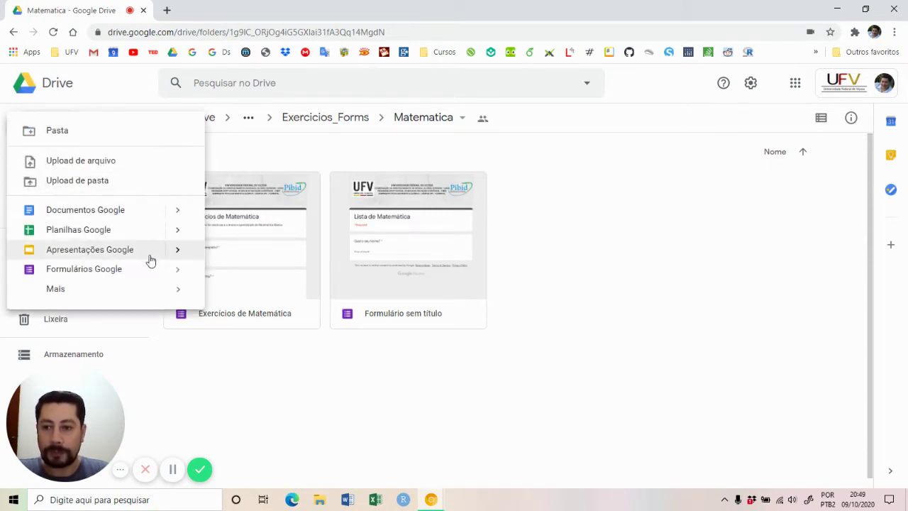
{"action": "left_click", "coordinate": [179, 274]}
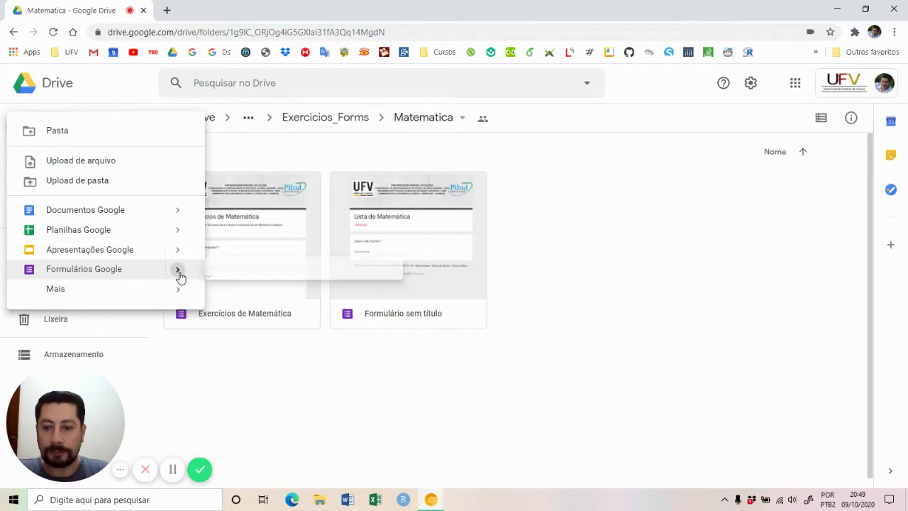
{"action": "left_click", "coordinate": [288, 286]}
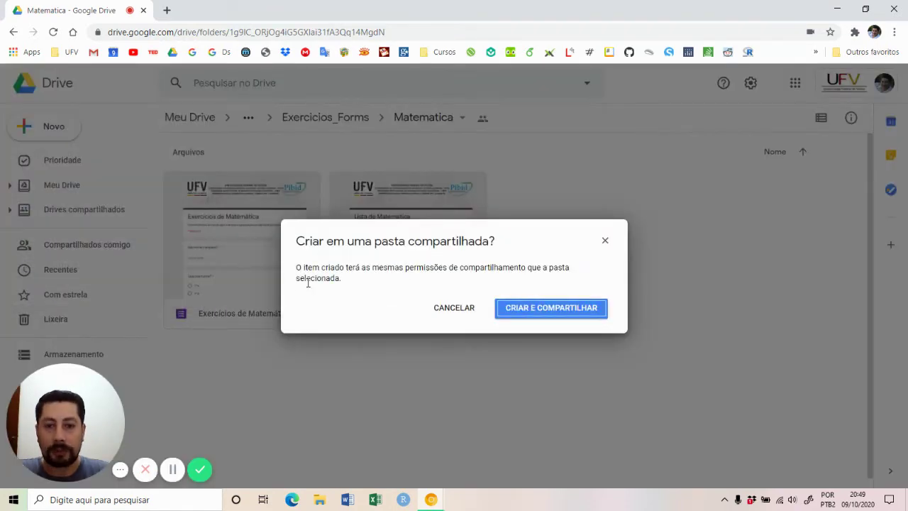
{"action": "left_click", "coordinate": [531, 318]}
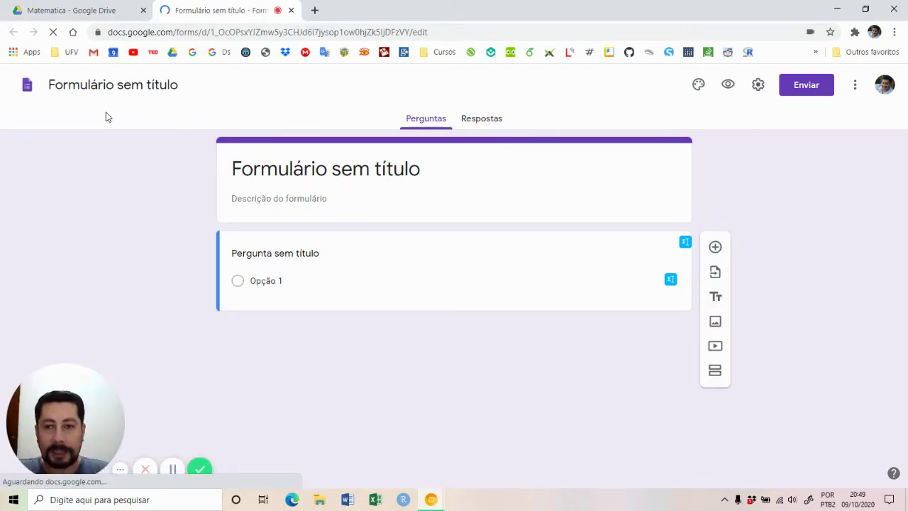
Rename the form's file as "Lista de Exercício".
{"action": "left_click", "coordinate": [104, 85]}
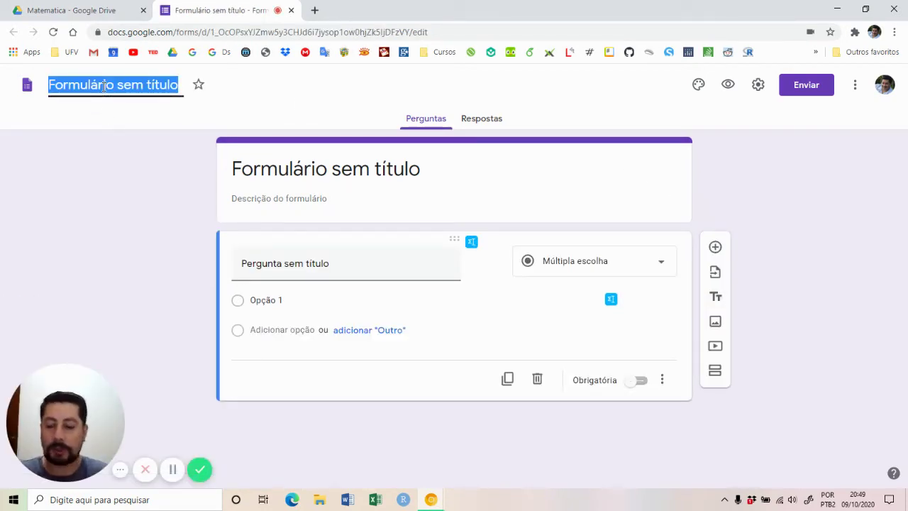
{"action": "type", "text": "L"}
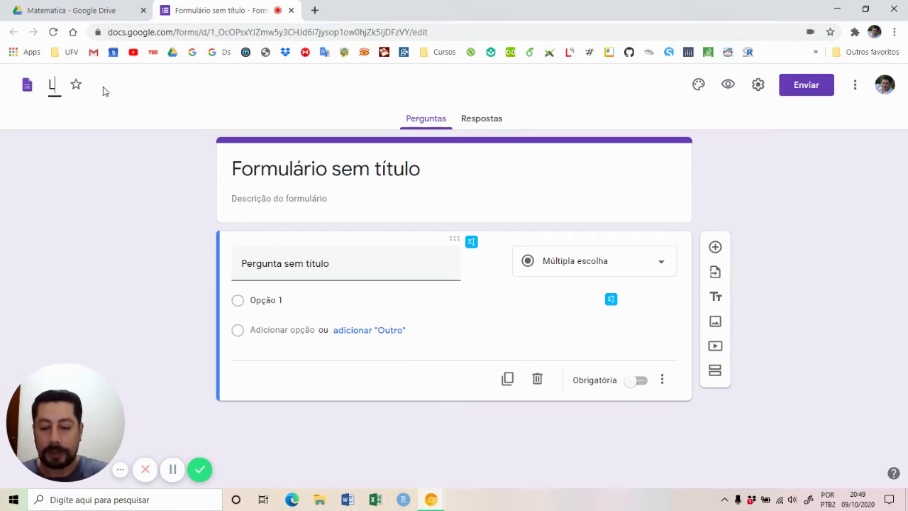
{"action": "type", "text": "ista de "}
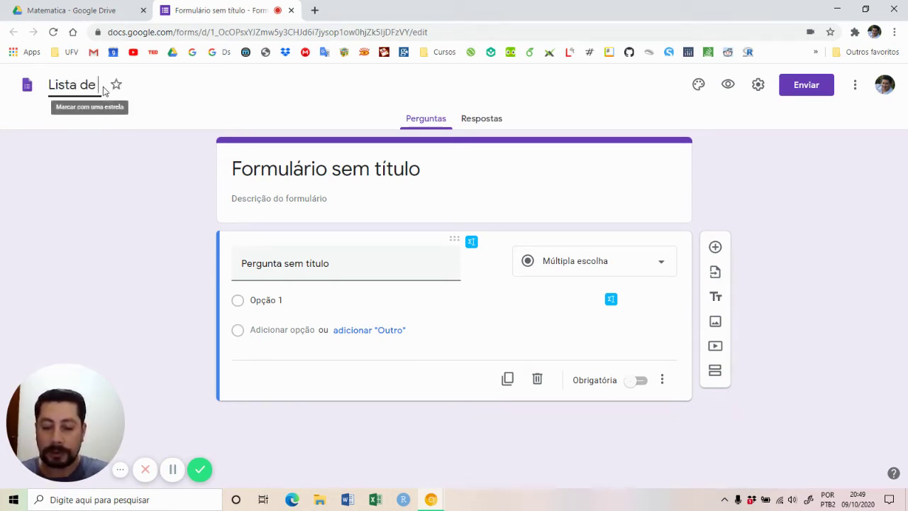
{"action": "type", "text": "Exercicio"}
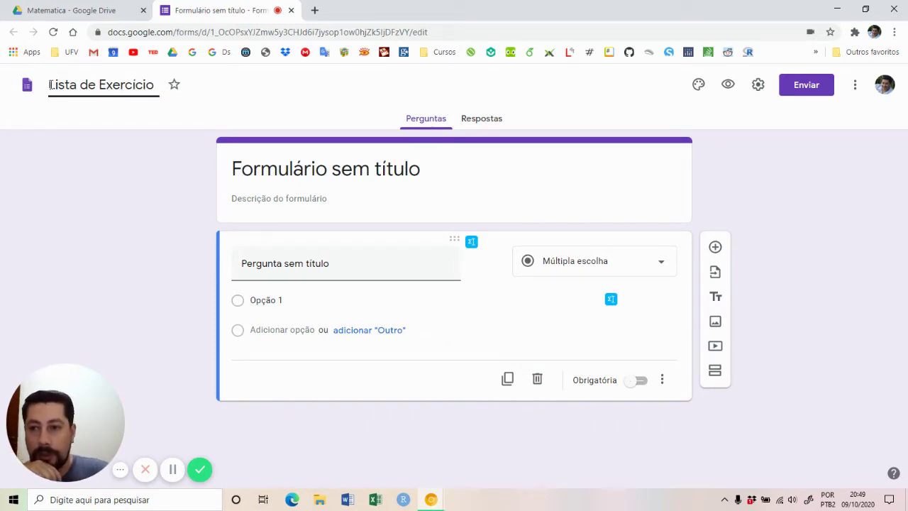
Replace the spaces in the form's file name with underscores.
{"action": "left_click_drag", "start_coordinate": [78, 84], "coordinate": [156, 86]}
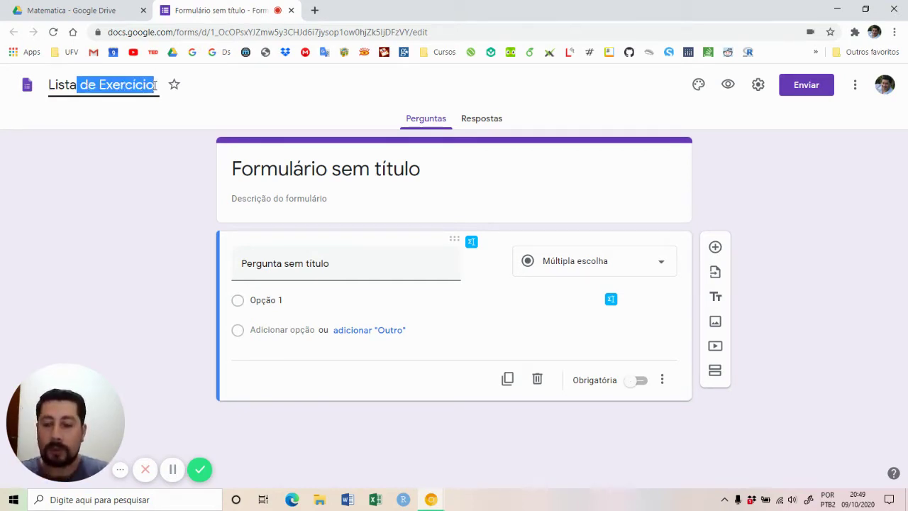
{"action": "key", "text": "Left"}
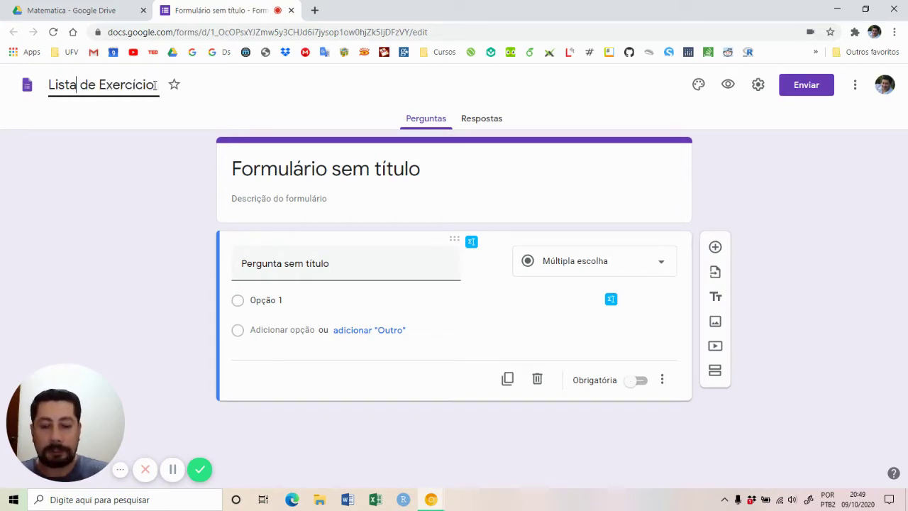
{"action": "type", "text": "_"}
{"action": "key", "text": "Right"}
{"action": "key", "text": "Right"}
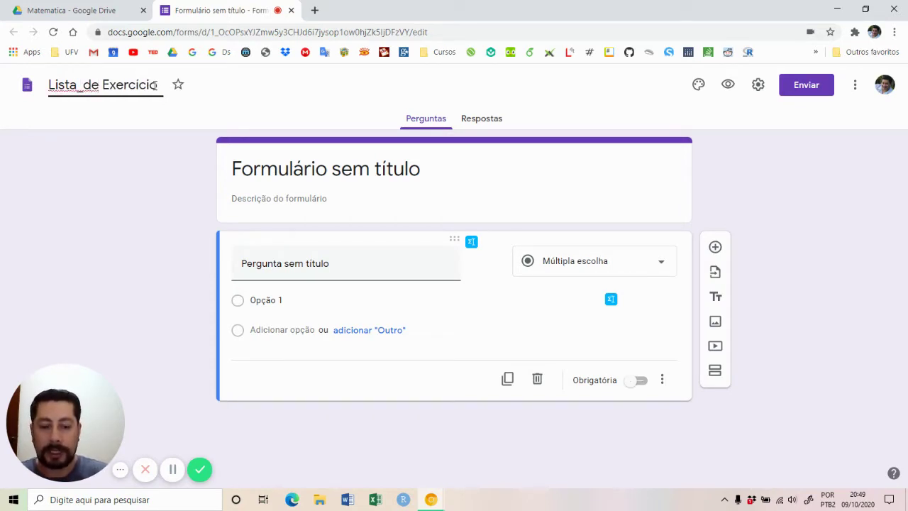
{"action": "type", "text": "_"}
{"action": "key", "text": "Delete"}
{"action": "key", "text": "Left"}
{"action": "key", "text": "Left"}
{"action": "key", "text": "Left"}
{"action": "key", "text": "Left"}
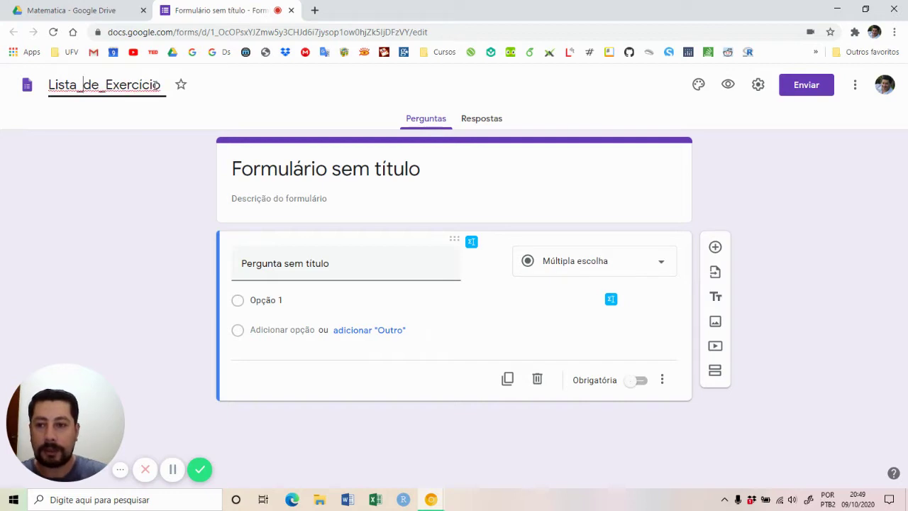
Shorten the form's file name to "Lista1" by replacing everything after "Lista" with 1.
{"action": "key", "text": "shift+Right"}
{"action": "key", "text": "shift+Right"}
{"action": "key", "text": "shift+Right"}
{"action": "key", "text": "shift+Right"}
{"action": "key", "text": "shift+Right"}
{"action": "key", "text": "shift+Right"}
{"action": "key", "text": "shift+Right"}
{"action": "key", "text": "shift+Right"}
{"action": "key", "text": "shift+Right"}
{"action": "key", "text": "shift+Right"}
{"action": "key", "text": "shift+Right"}
{"action": "key", "text": "shift+Right"}
{"action": "key", "text": "shift+Right"}
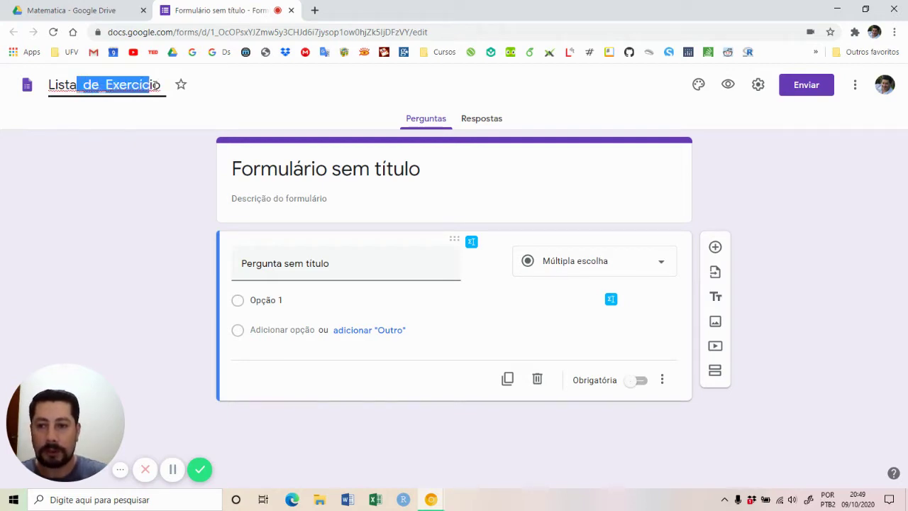
{"action": "type", "text": "1"}
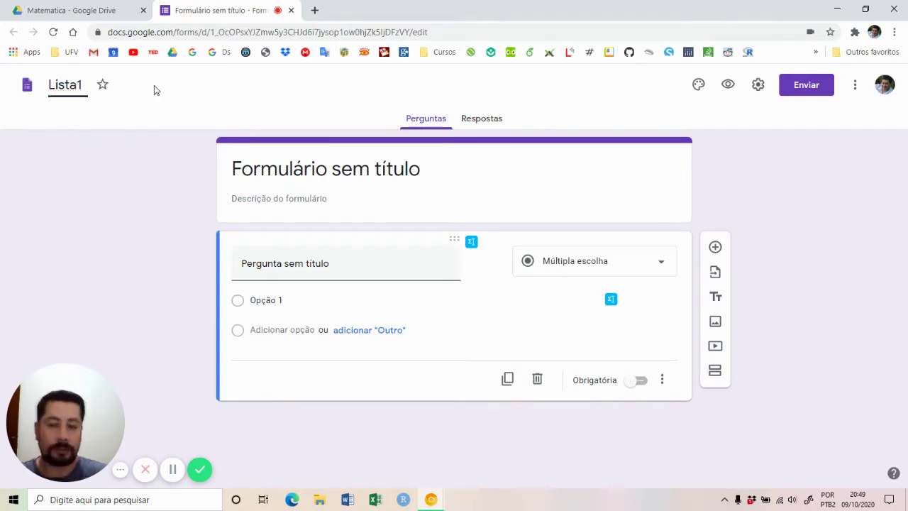
Set the form's displayed title to "Lista de Exercícios de Matemática".
{"action": "left_click", "coordinate": [279, 168]}
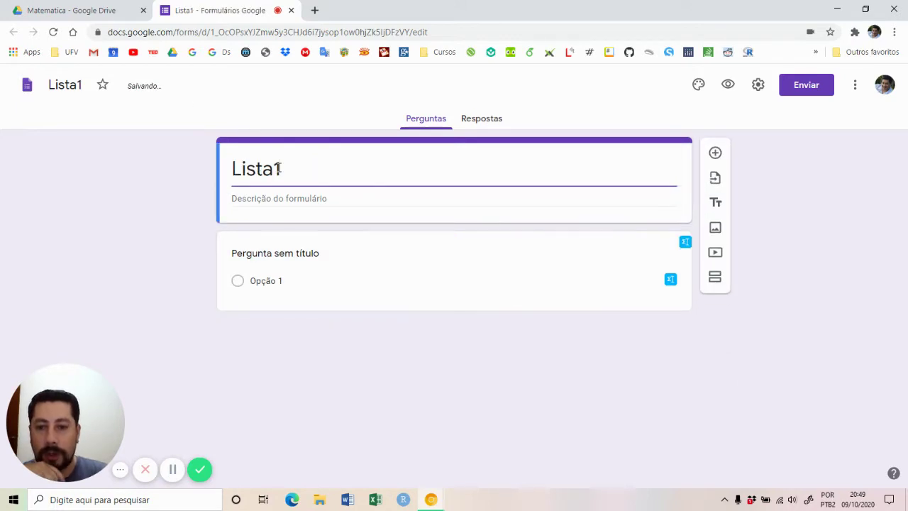
{"action": "left_click_drag", "start_coordinate": [292, 169], "coordinate": [231, 170]}
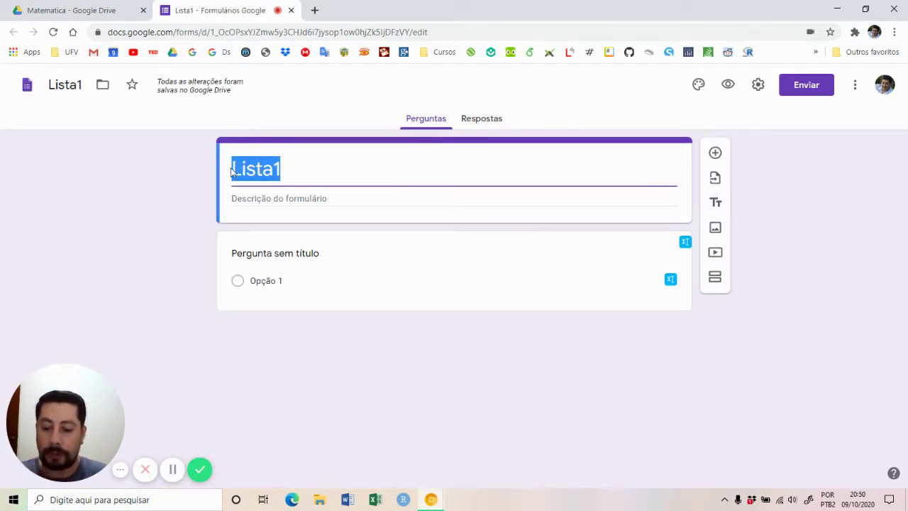
{"action": "type", "text": "Lista d"}
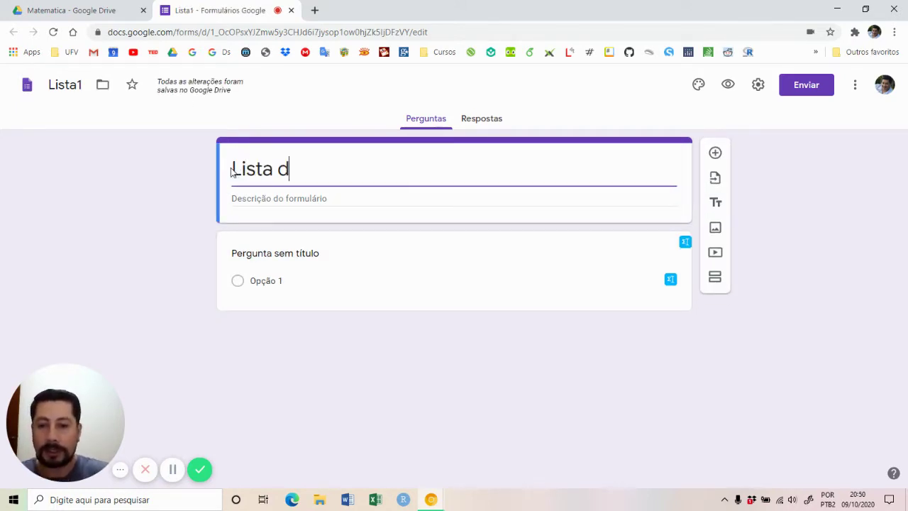
{"action": "type", "text": "e Exercíci"}
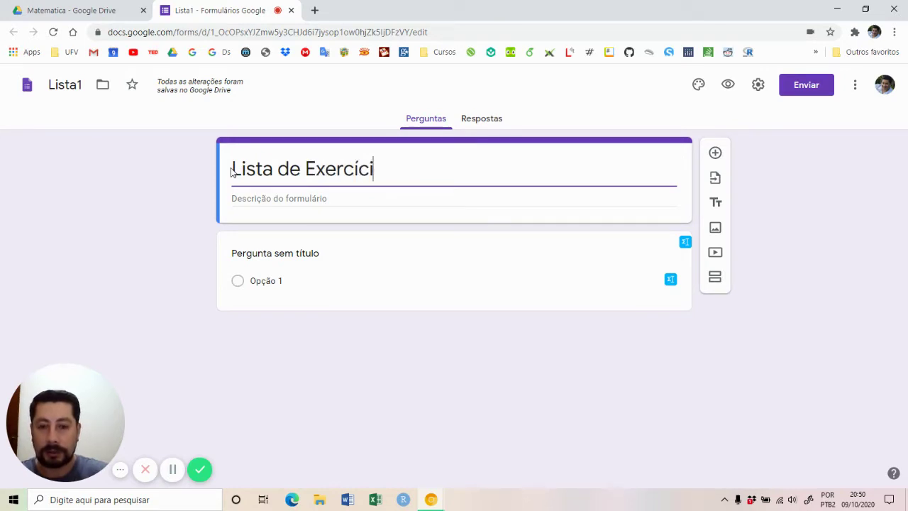
{"action": "type", "text": "os de "}
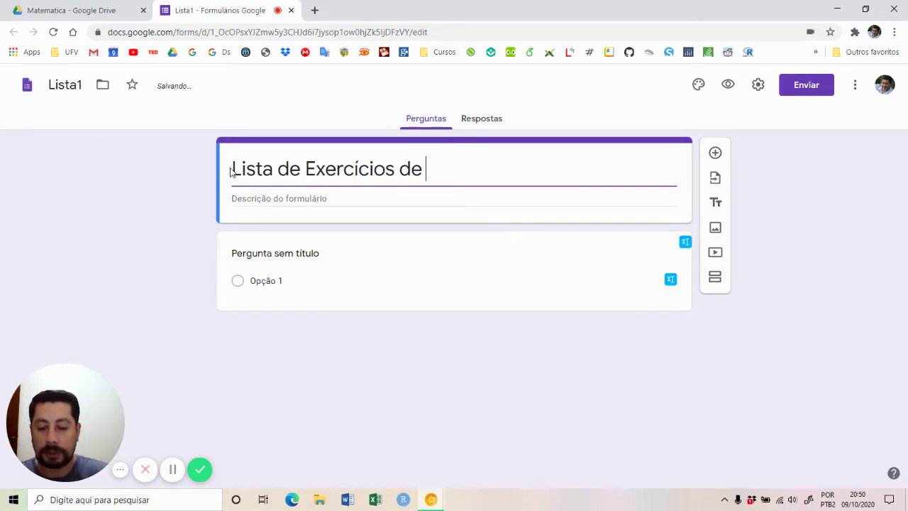
{"action": "type", "text": "Matemática"}
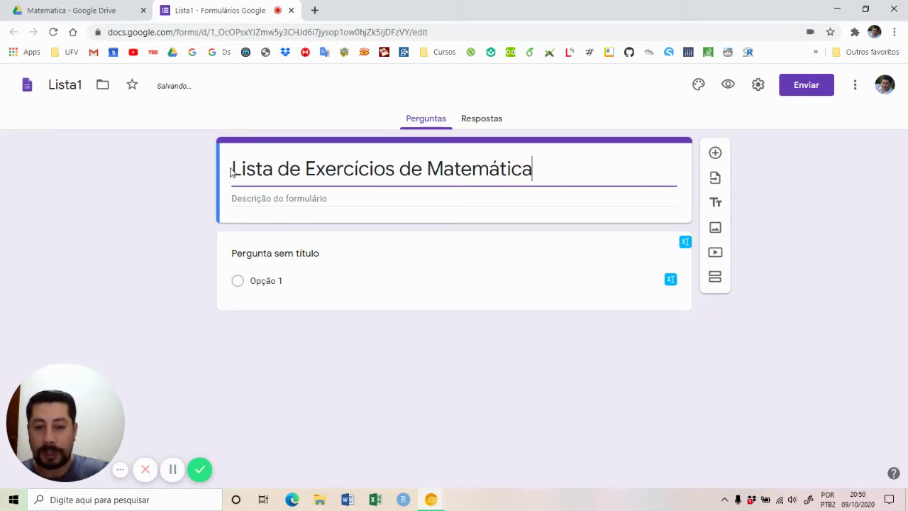
Fill in the form description with "Este formulário será utilizado para o aprendizado de matemática básica".
{"action": "left_click", "coordinate": [260, 199]}
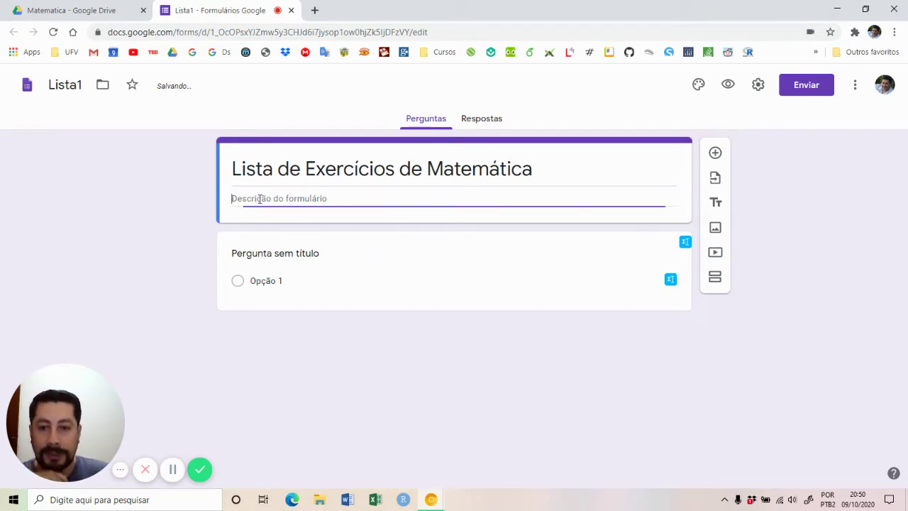
{"action": "type", "text": "Este "}
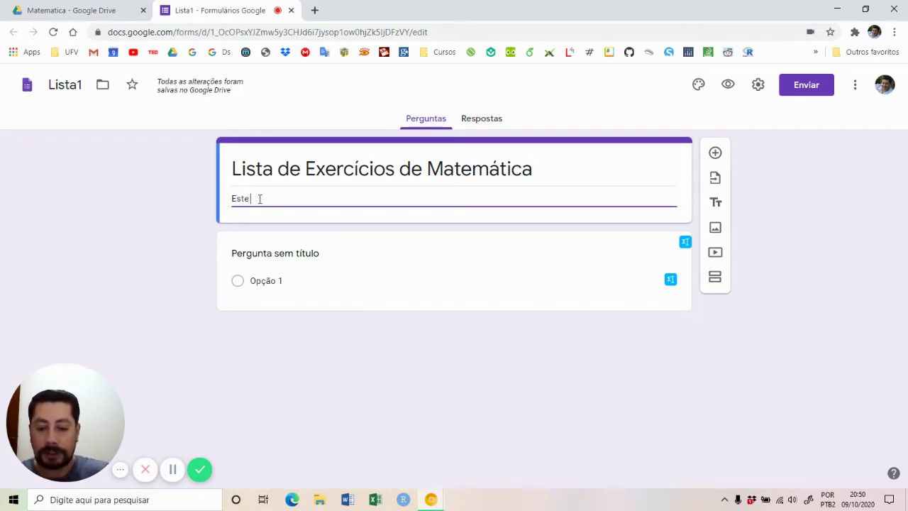
{"action": "type", "text": "formulári"}
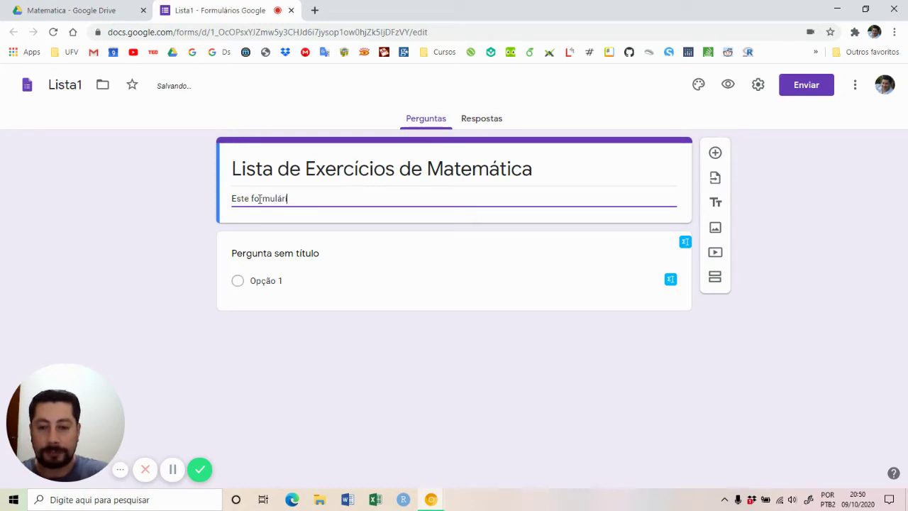
{"action": "type", "text": "o será u"}
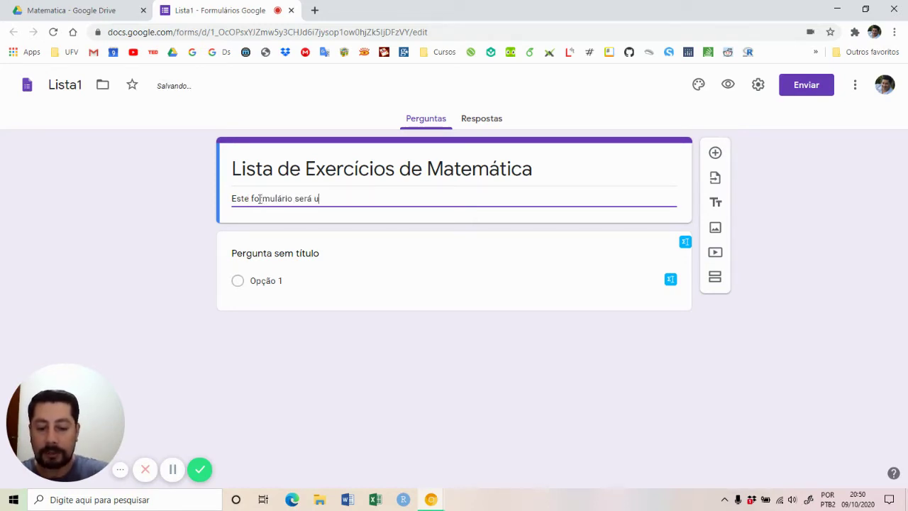
{"action": "type", "text": "tilizado para"}
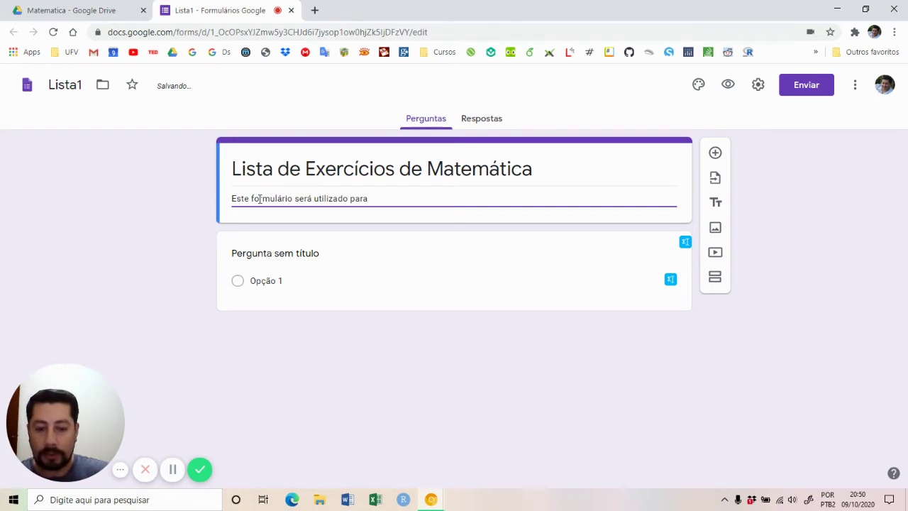
{"action": "type", "text": "o apren"}
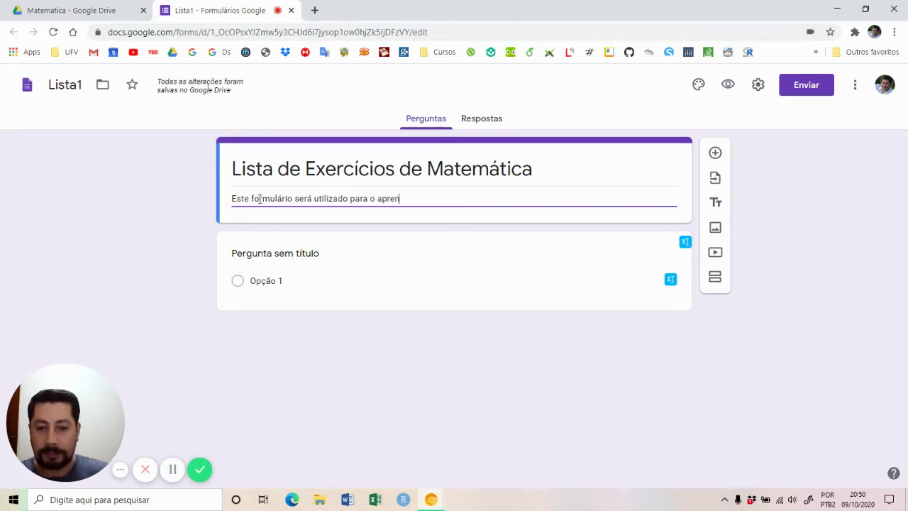
{"action": "type", "text": "dizado de "}
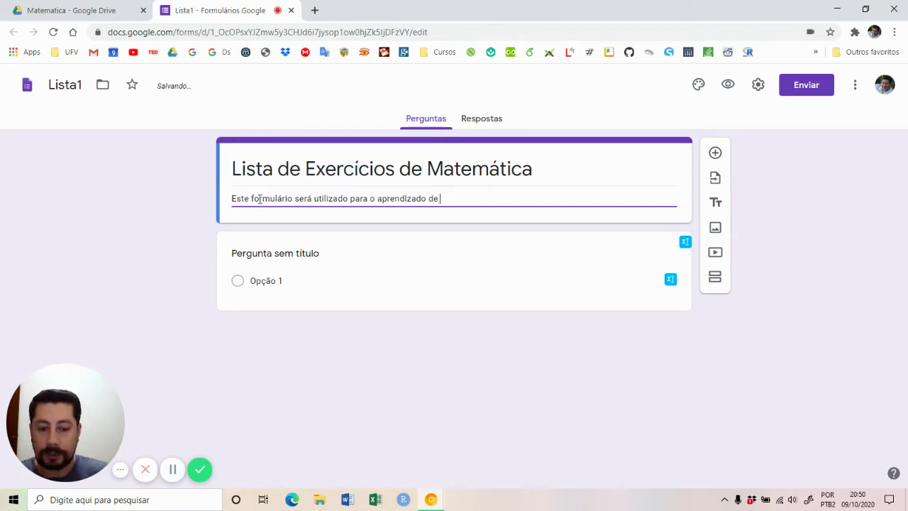
{"action": "type", "text": "matemática "}
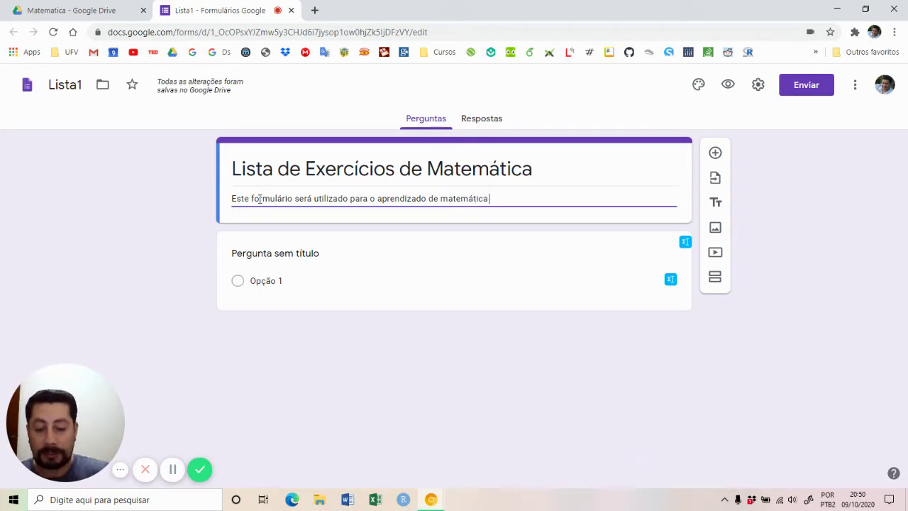
{"action": "type", "text": "básica"}
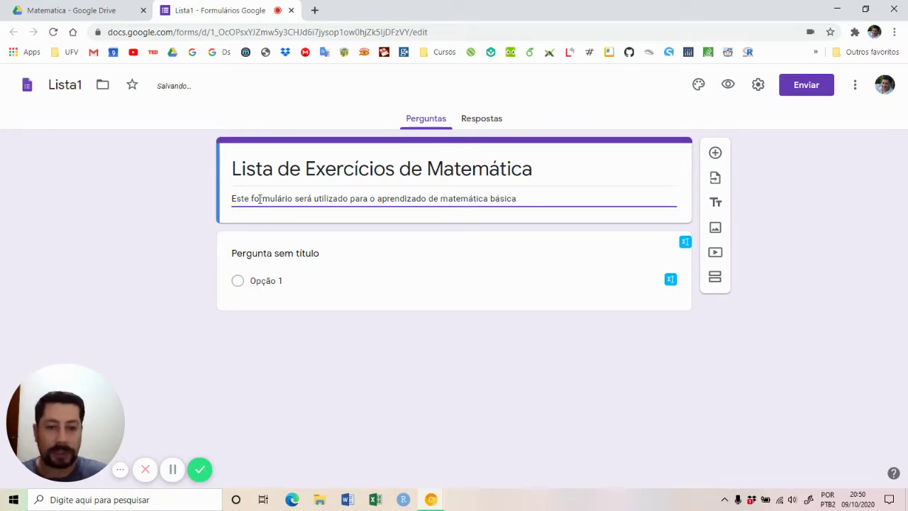
Title the form's first question "Nome do Aluno".
{"action": "left_click", "coordinate": [271, 254]}
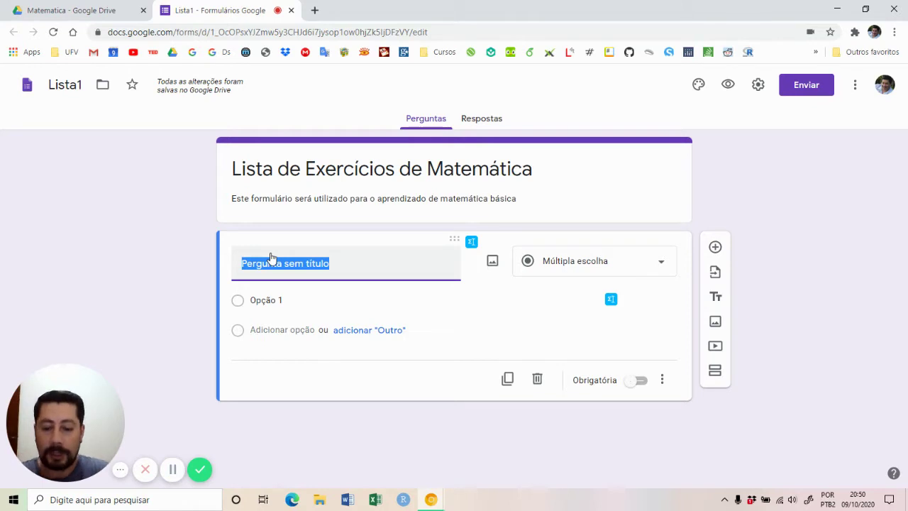
{"action": "type", "text": "Nome do"}
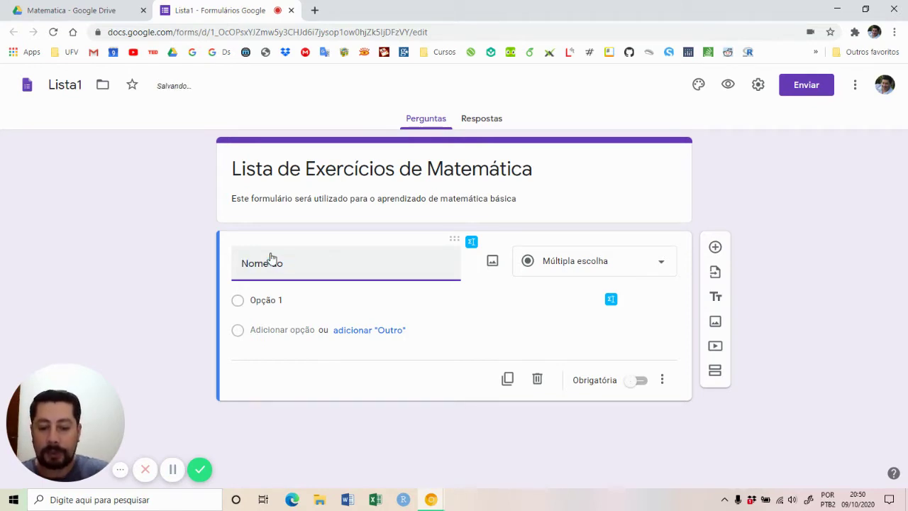
{"action": "type", "text": " Aluno"}
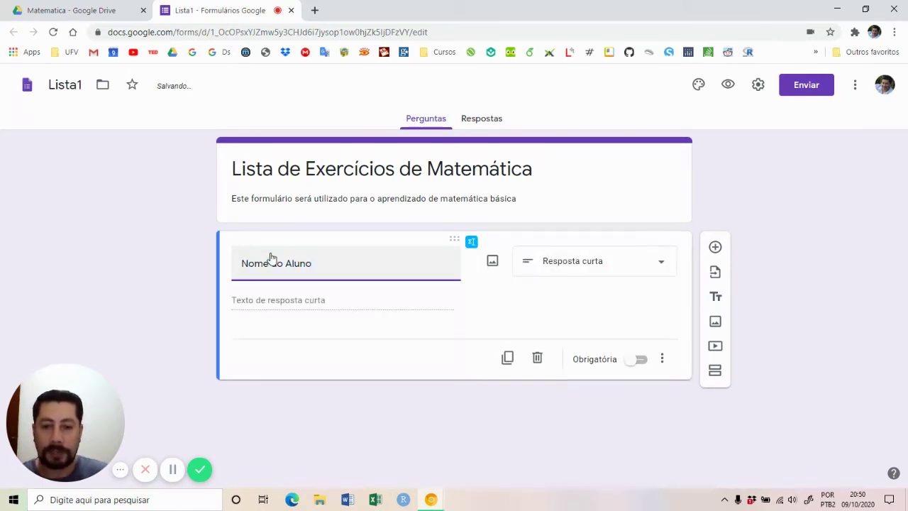
Replace the first question's title with "Qual o seu nome" and make the question required.
{"action": "key", "text": "BackSpace"}
{"action": "key", "text": "BackSpace"}
{"action": "key", "text": "BackSpace"}
{"action": "key", "text": "BackSpace"}
{"action": "key", "text": "BackSpace"}
{"action": "key", "text": "BackSpace"}
{"action": "key", "text": "BackSpace"}
{"action": "key", "text": "BackSpace"}
{"action": "key", "text": "BackSpace"}
{"action": "key", "text": "BackSpace"}
{"action": "key", "text": "BackSpace"}
{"action": "key", "text": "BackSpace"}
{"action": "key", "text": "BackSpace"}
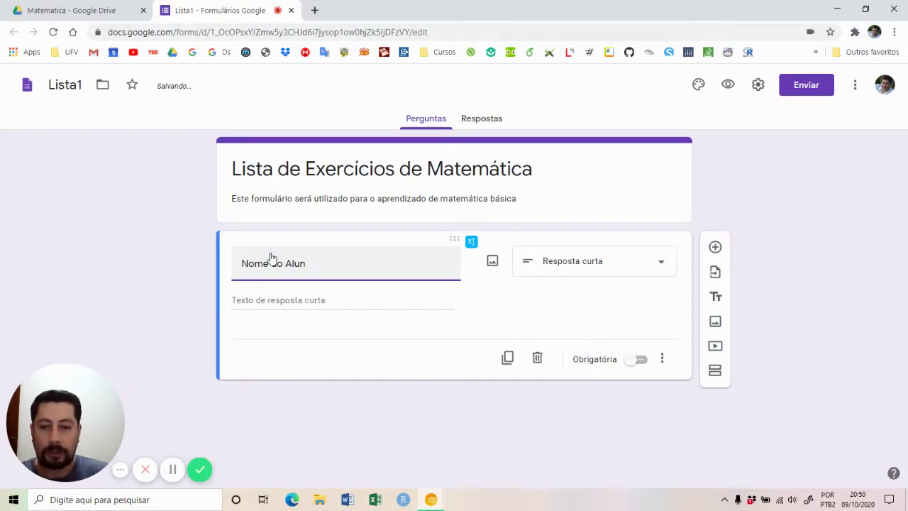
{"action": "type", "text": "Qua"}
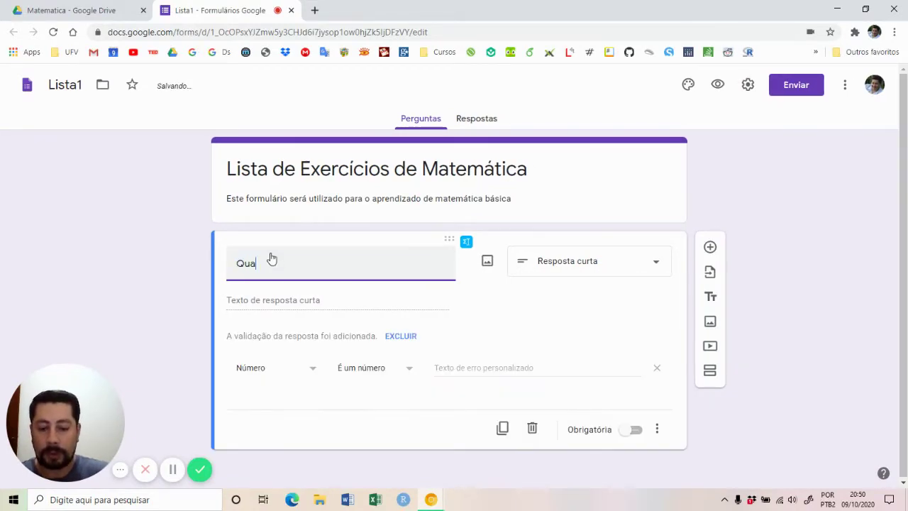
{"action": "type", "text": "l o seu nome"}
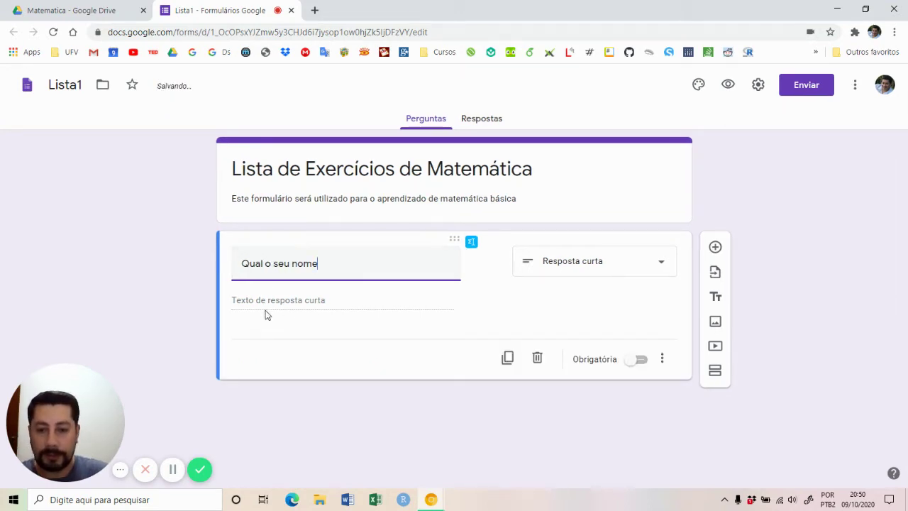
{"action": "left_click", "coordinate": [640, 361]}
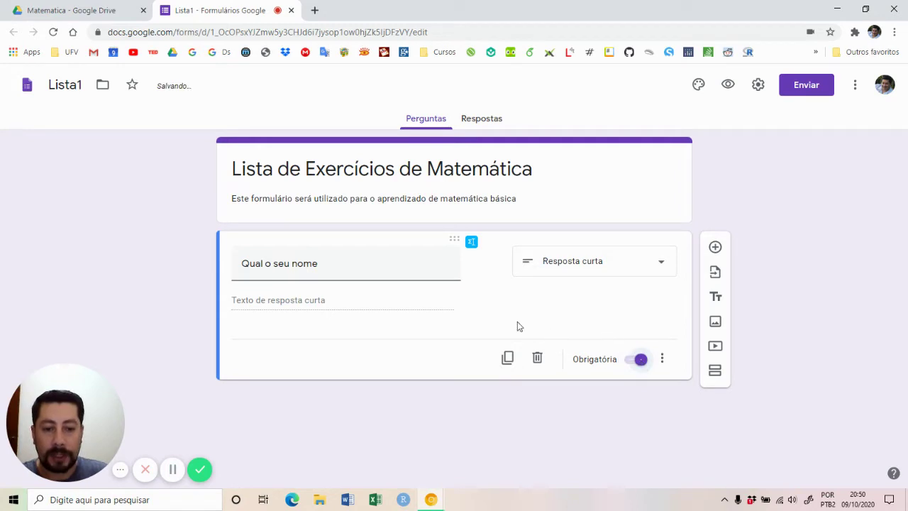
Add a second question below the name question with the title "Qual a sua turma?".
{"action": "left_click", "coordinate": [715, 248]}
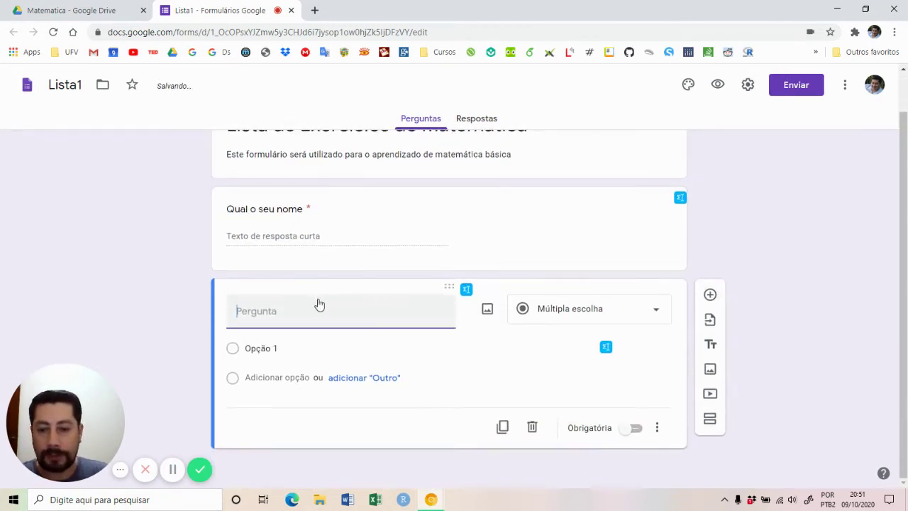
{"action": "type", "text": "Qual "}
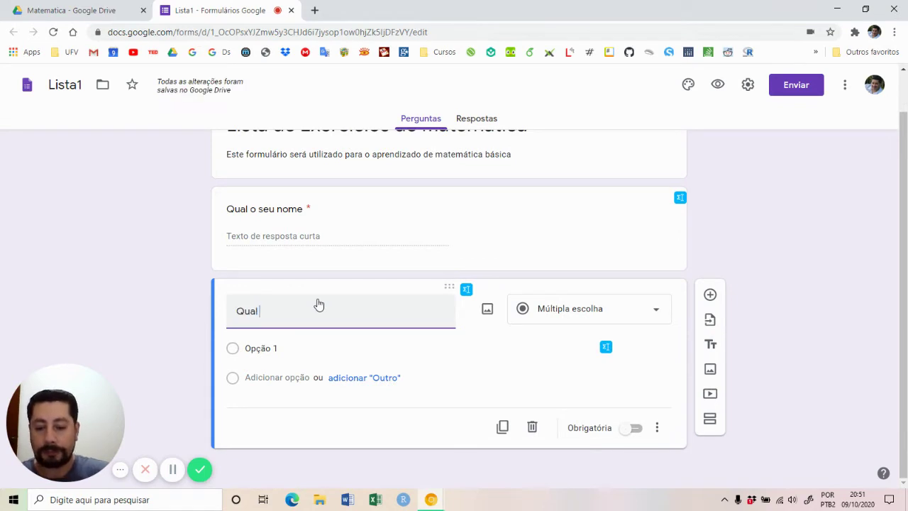
{"action": "type", "text": "a sua turma?"}
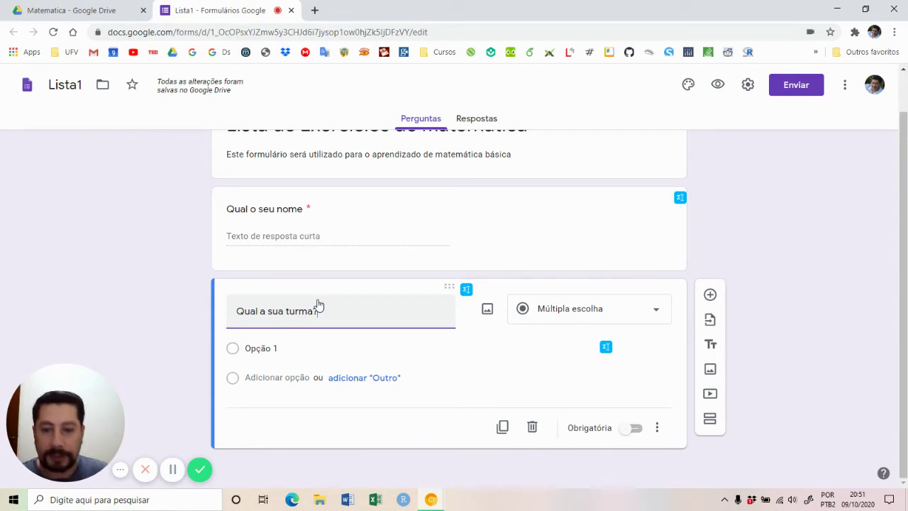
Give the class question the options "1º Ano A", "1º Ano B" and "Outra", and make it required.
{"action": "left_click", "coordinate": [272, 348]}
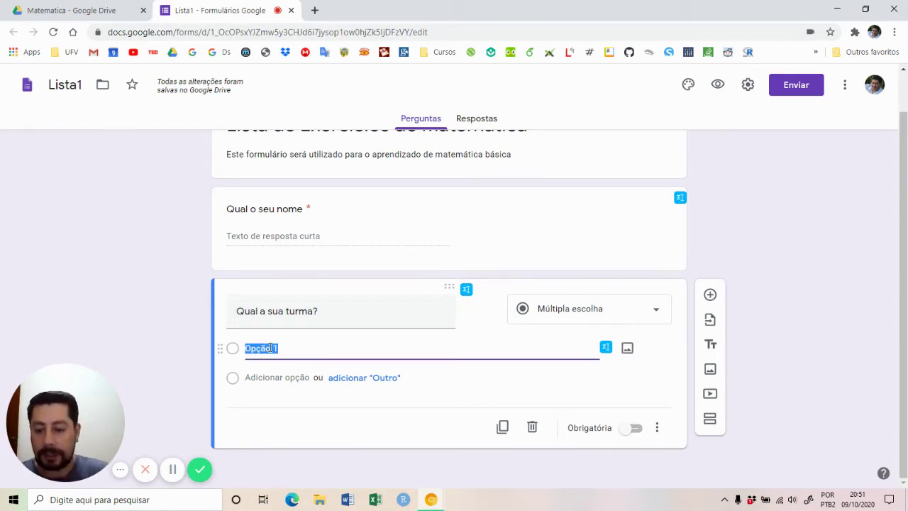
{"action": "type", "text": "1º Ano A"}
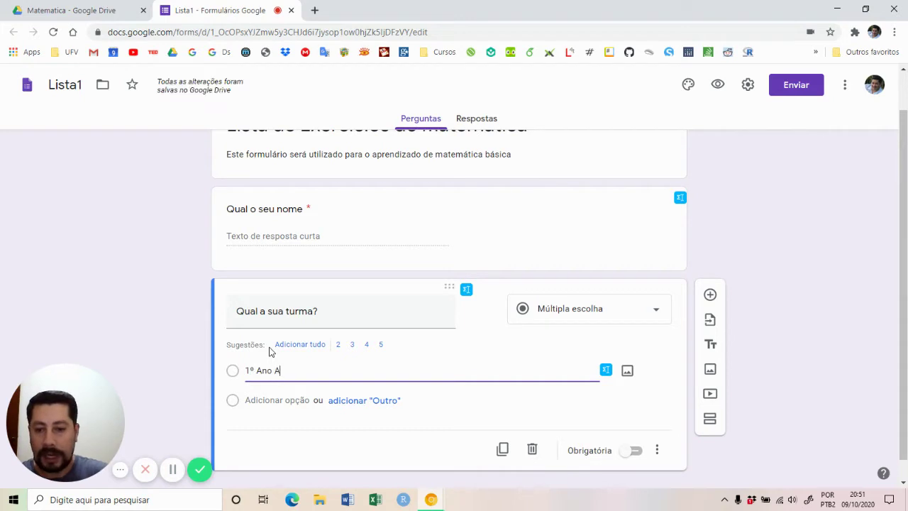
{"action": "key", "text": "Return"}
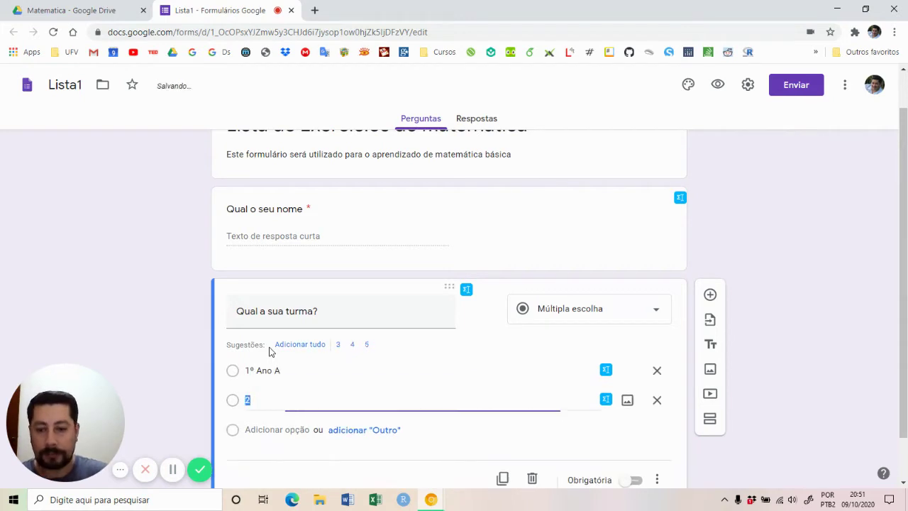
{"action": "type", "text": "1"}
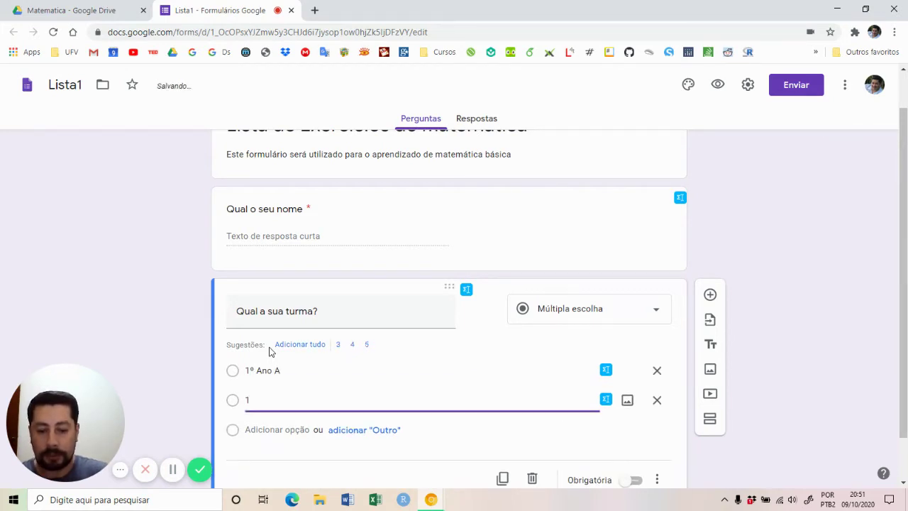
{"action": "type", "text": "º Ano B"}
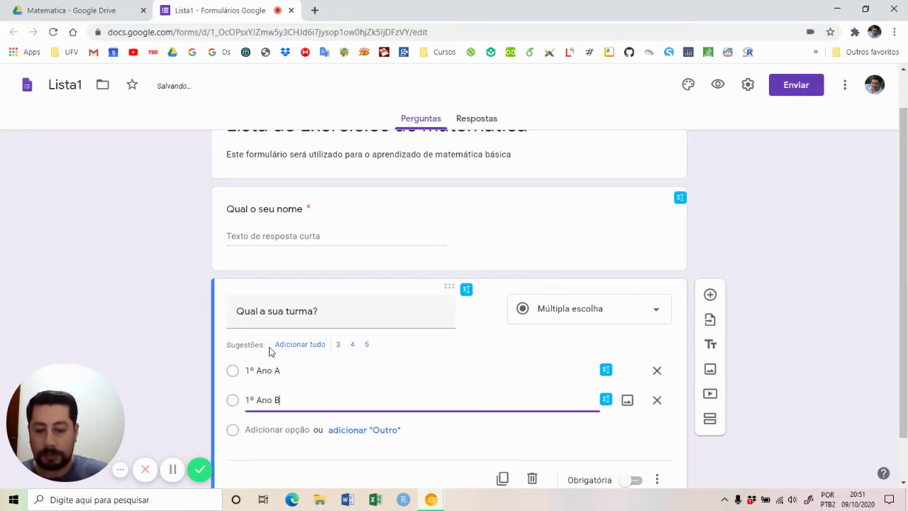
{"action": "key", "text": "Return"}
{"action": "type", "text": "Outro"}
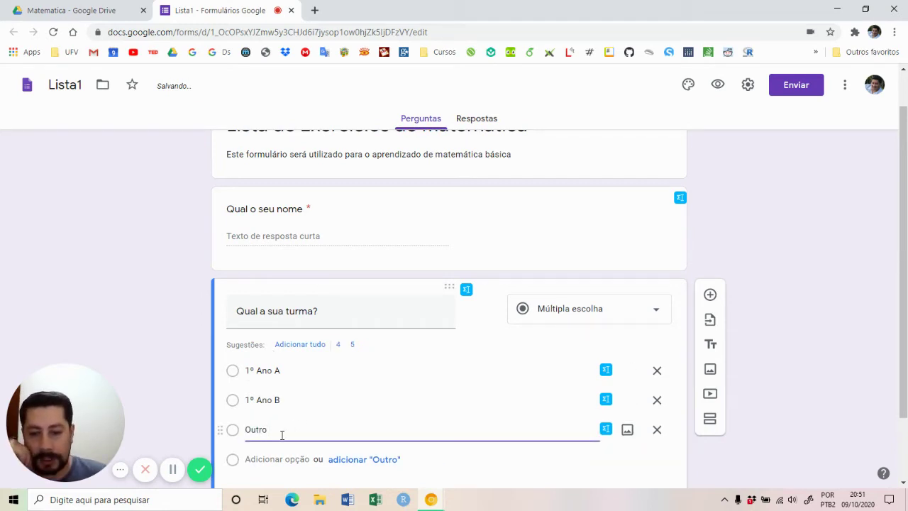
{"action": "key", "text": "BackSpace"}
{"action": "type", "text": "a"}
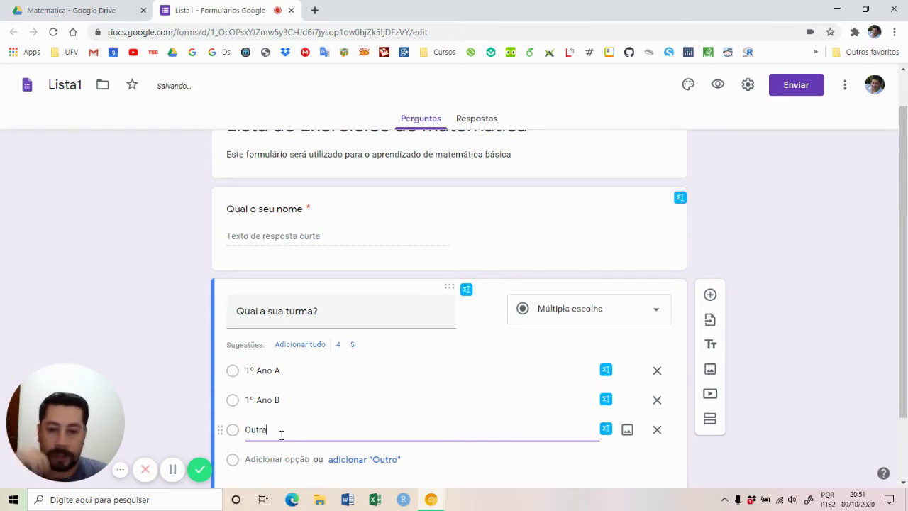
{"action": "scroll", "coordinate": [847, 401], "scroll_direction": "down", "scroll_amount": 1}
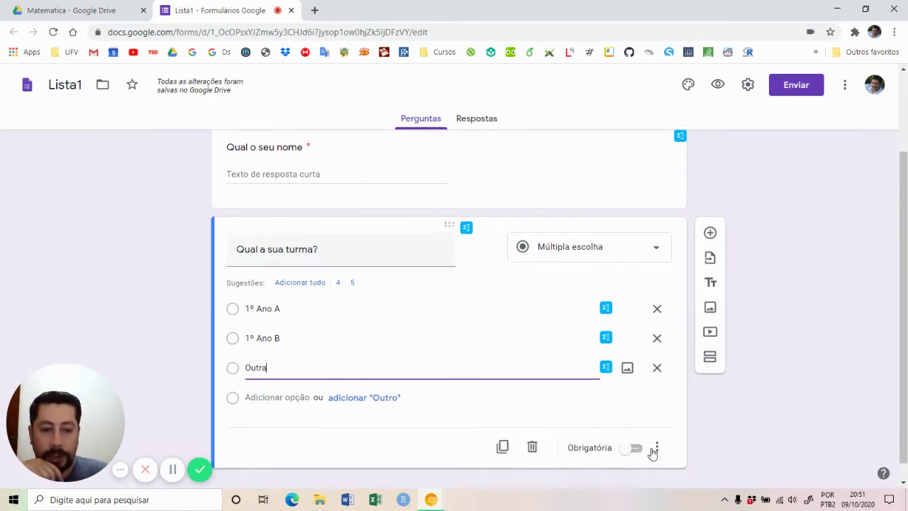
{"action": "left_click", "coordinate": [640, 452]}
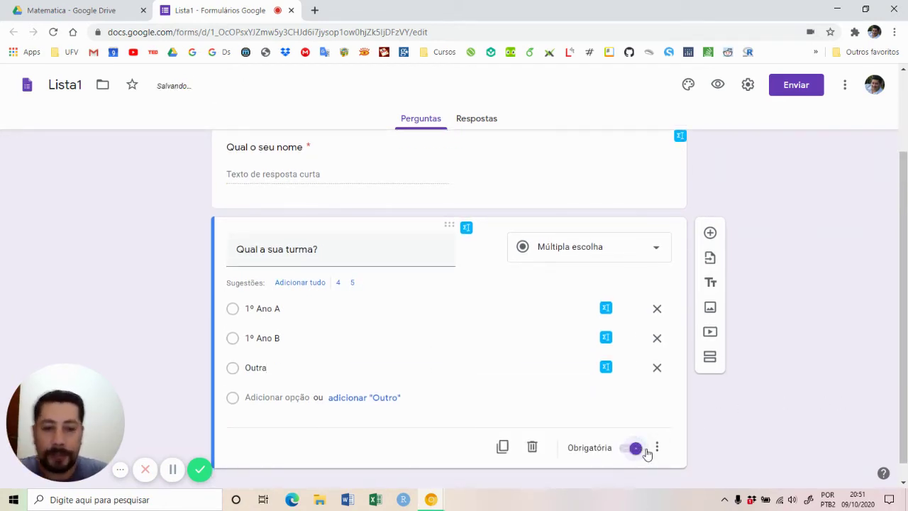
{"action": "scroll", "coordinate": [454, 248], "scroll_direction": "up", "scroll_amount": 2}
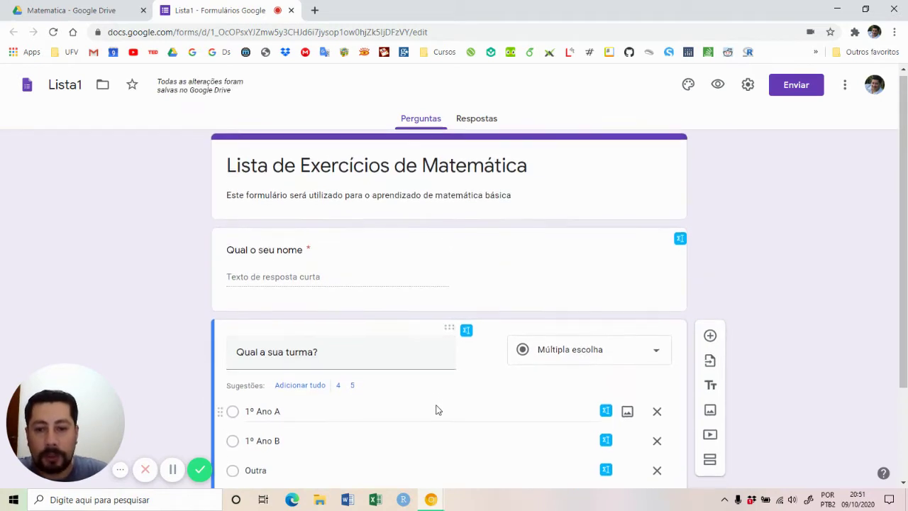
{"action": "scroll", "coordinate": [436, 410], "scroll_direction": "down", "scroll_amount": 2}
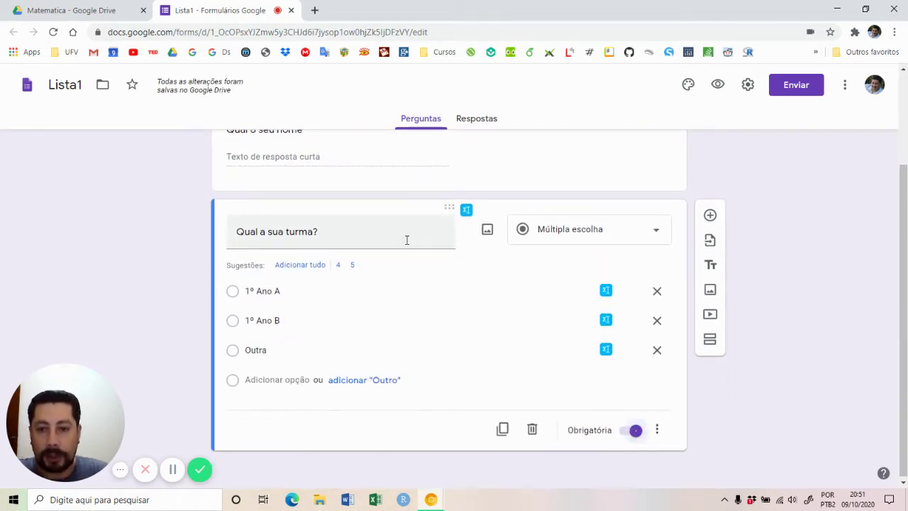
{"action": "scroll", "coordinate": [408, 241], "scroll_direction": "up", "scroll_amount": 1}
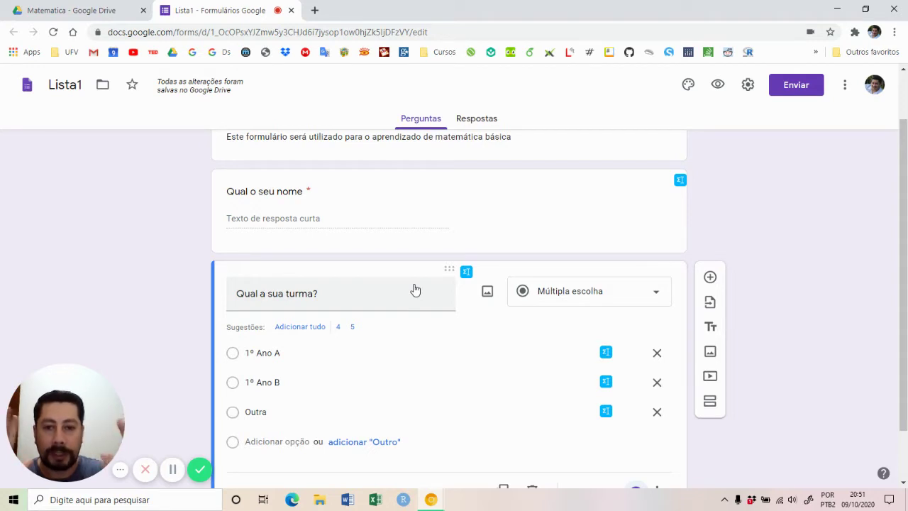
{"action": "scroll", "coordinate": [416, 289], "scroll_direction": "up", "scroll_amount": 1}
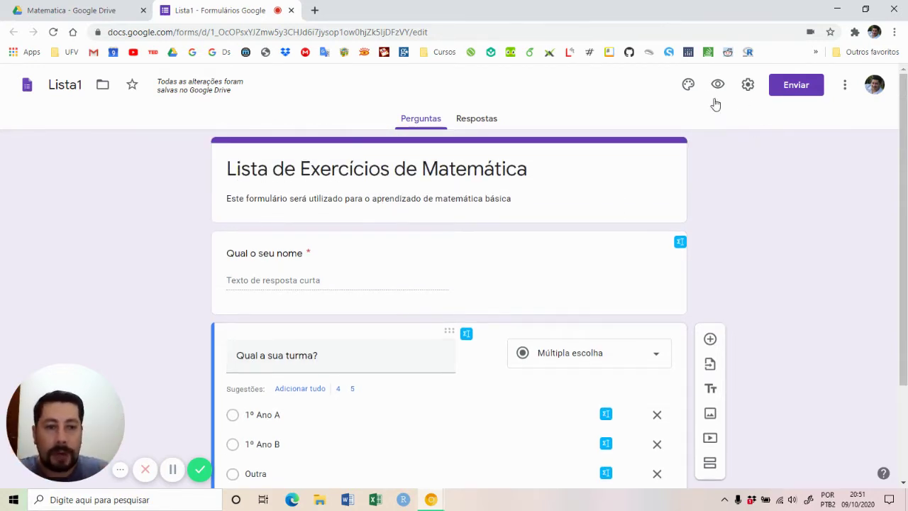
Upload Cabecario_Forms.png from the Figs folder as the form's header image and close the theme options.
{"action": "left_click", "coordinate": [687, 87]}
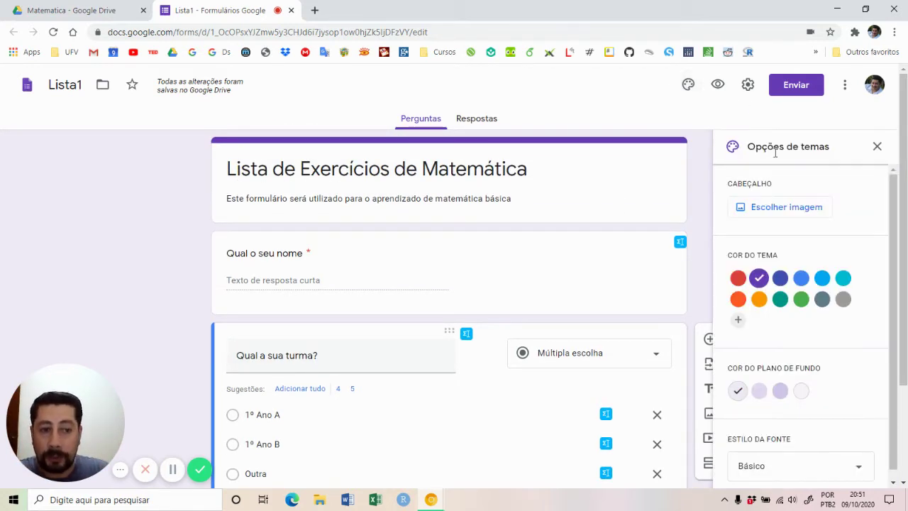
{"action": "left_click", "coordinate": [778, 210]}
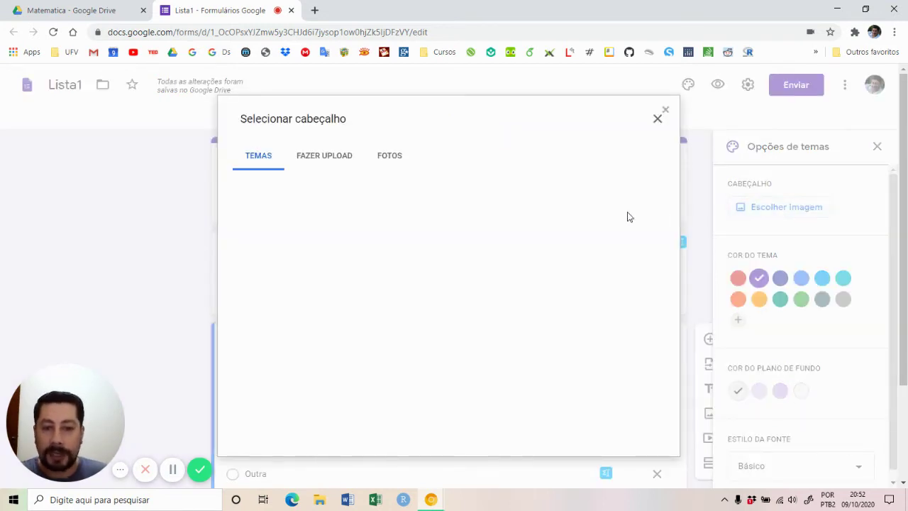
{"action": "left_click", "coordinate": [329, 160]}
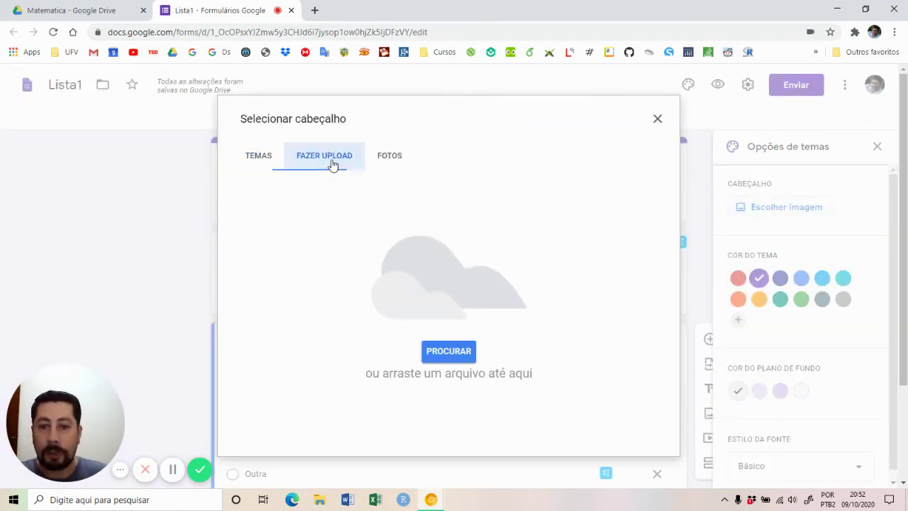
{"action": "left_click", "coordinate": [449, 351]}
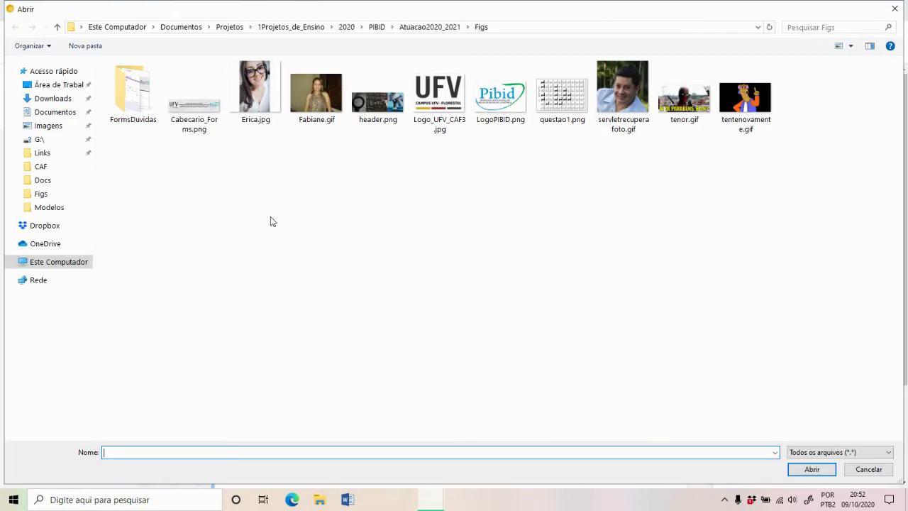
{"action": "left_click", "coordinate": [205, 126]}
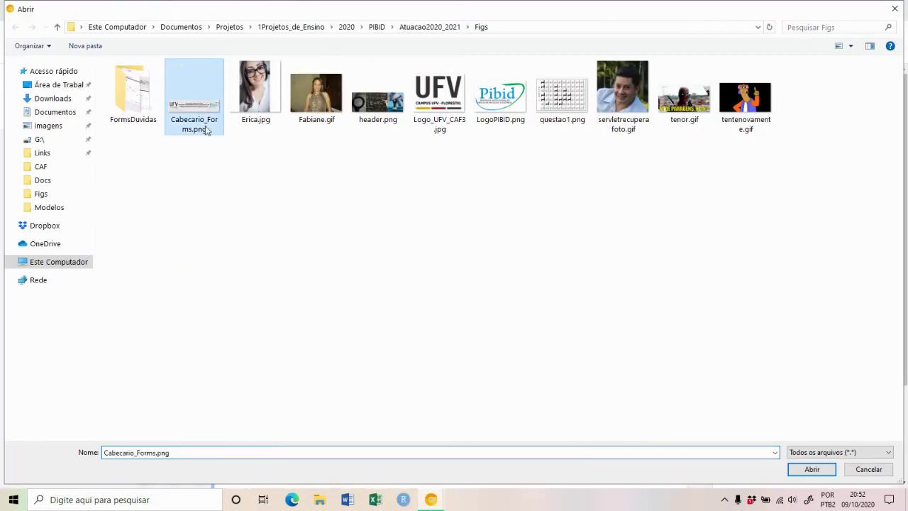
{"action": "left_click", "coordinate": [811, 470]}
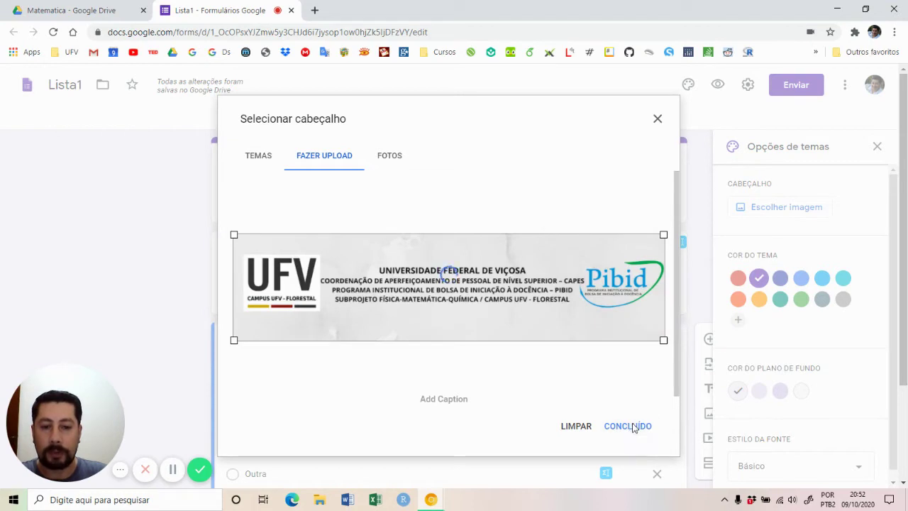
{"action": "left_click", "coordinate": [634, 427]}
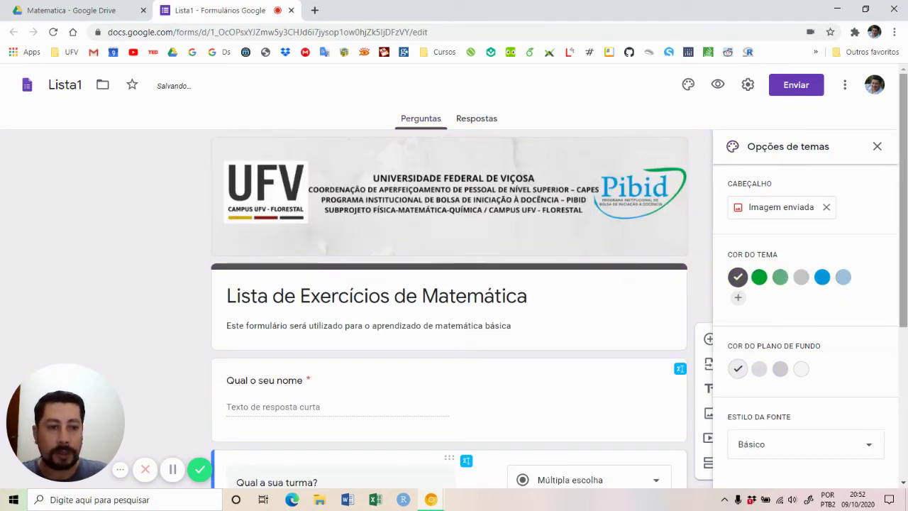
{"action": "left_click", "coordinate": [875, 149]}
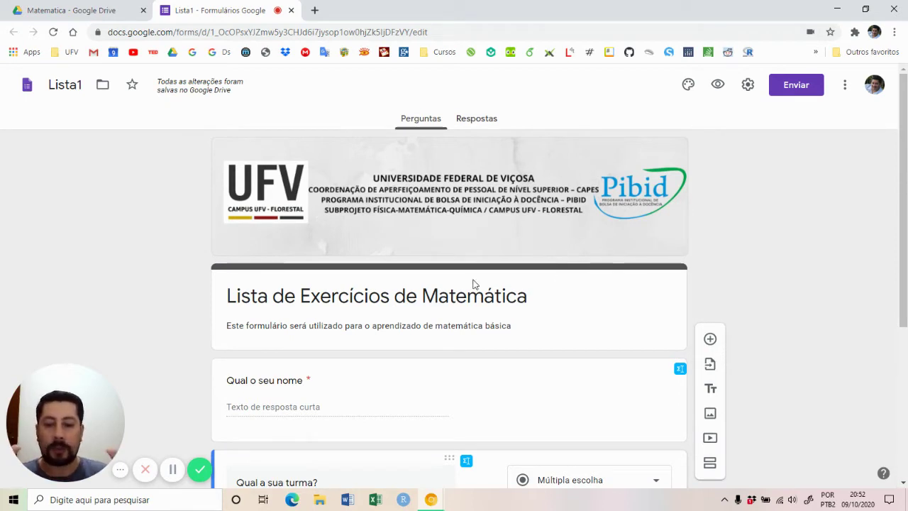
Preview the form as respondents see it, look through its header and questions, and return to the form editor.
{"action": "left_click", "coordinate": [718, 85]}
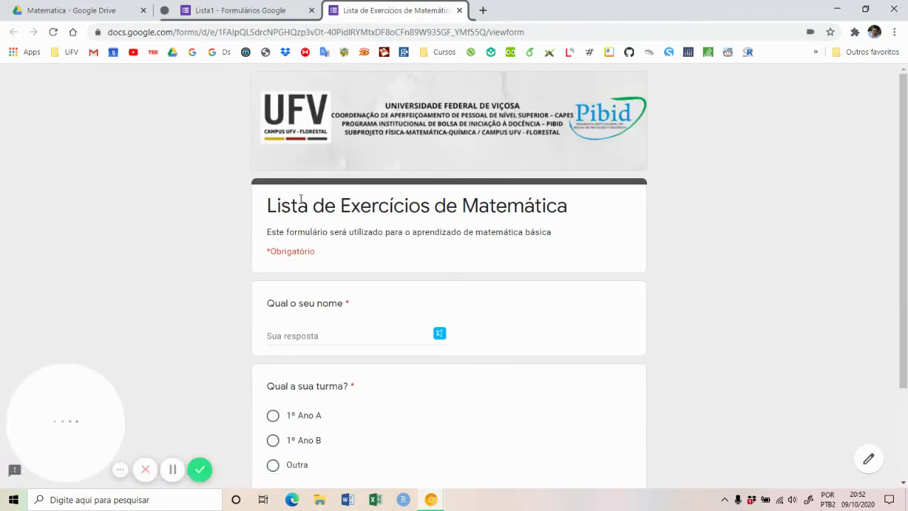
{"action": "scroll", "coordinate": [310, 209], "scroll_direction": "down", "scroll_amount": 2}
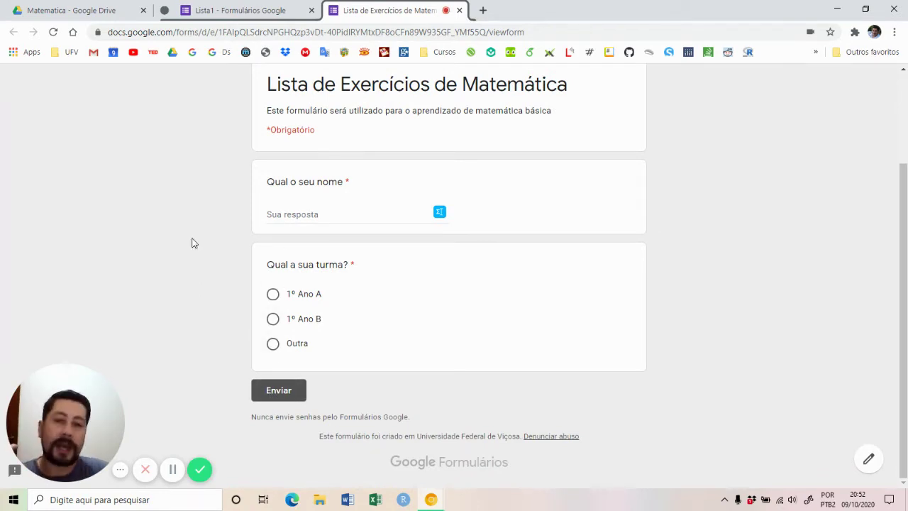
{"action": "scroll", "coordinate": [205, 222], "scroll_direction": "up", "scroll_amount": 3}
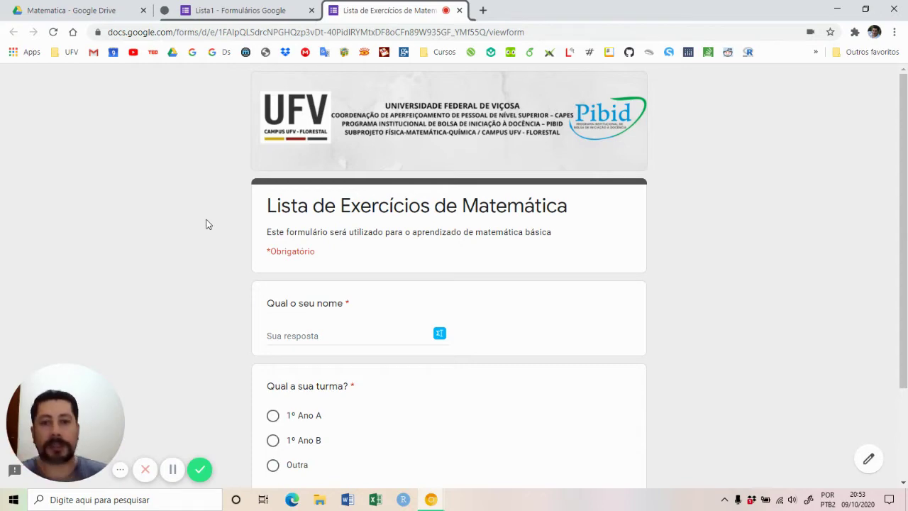
{"action": "left_click", "coordinate": [271, 8]}
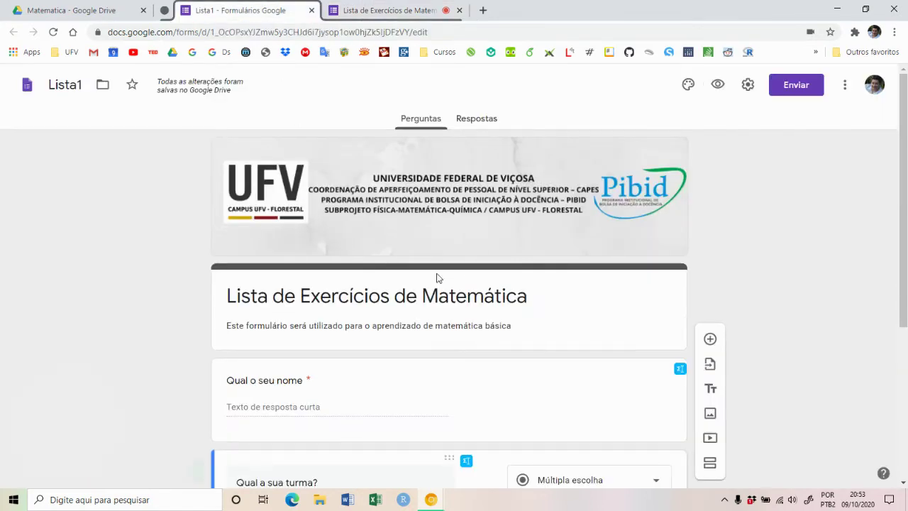
Add a new section after the class question and title it "Raiz quadrada".
{"action": "scroll", "coordinate": [466, 296], "scroll_direction": "down", "scroll_amount": 2}
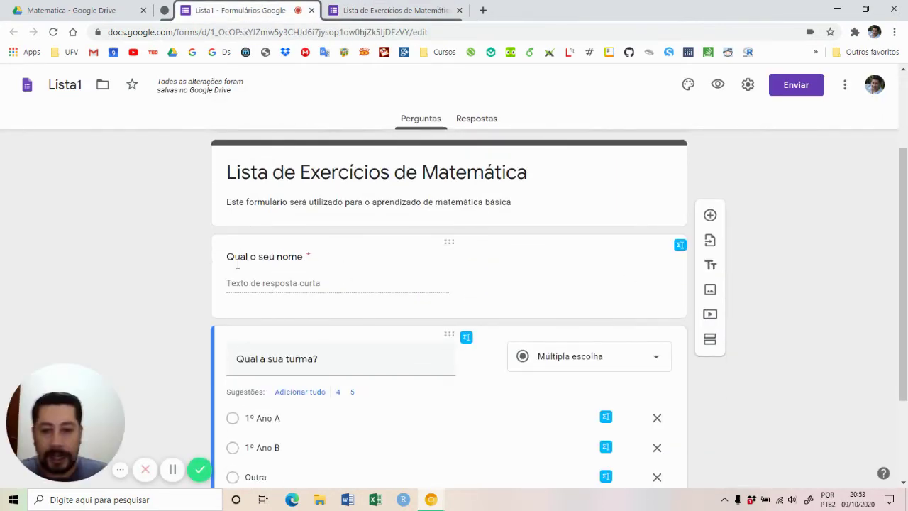
{"action": "scroll", "coordinate": [598, 233], "scroll_direction": "down", "scroll_amount": 2}
{"action": "scroll", "coordinate": [447, 373], "scroll_direction": "up", "scroll_amount": 4}
{"action": "scroll", "coordinate": [447, 374], "scroll_direction": "down", "scroll_amount": 4}
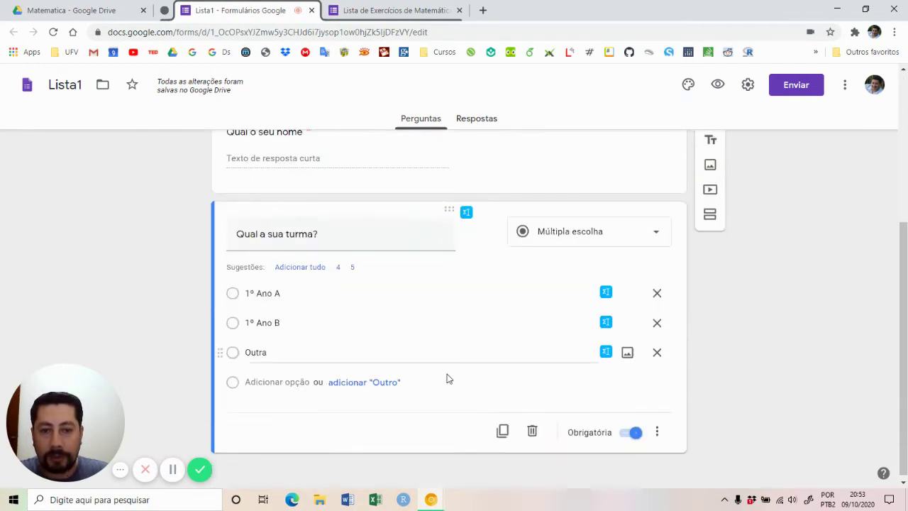
{"action": "left_click", "coordinate": [550, 344]}
{"action": "left_click", "coordinate": [619, 397]}
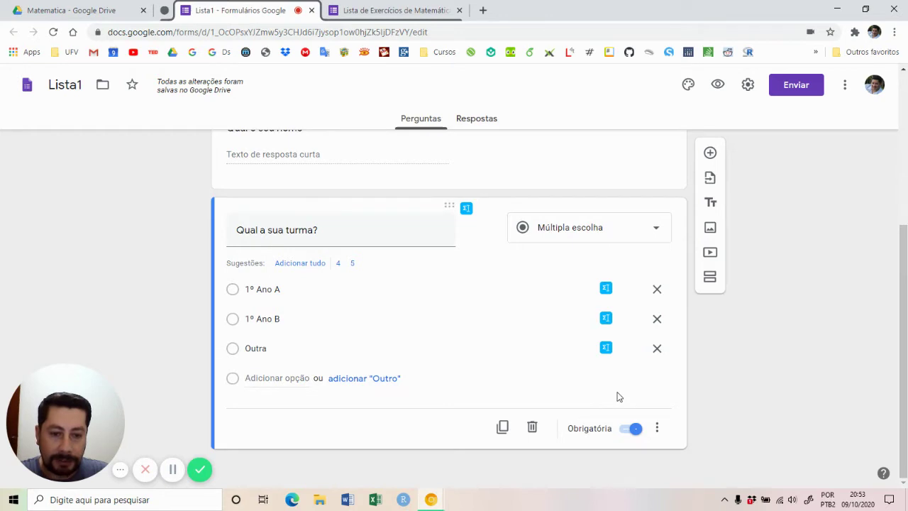
{"action": "left_click", "coordinate": [707, 281]}
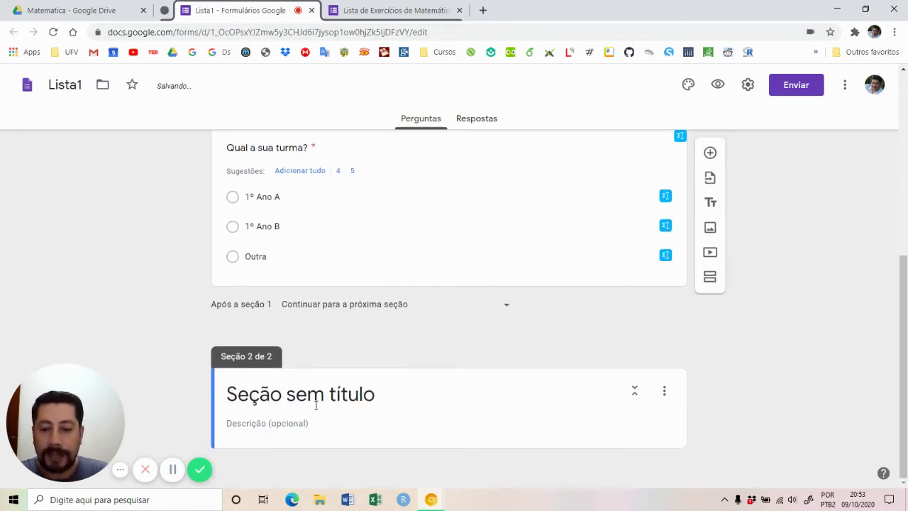
{"action": "left_click", "coordinate": [300, 401]}
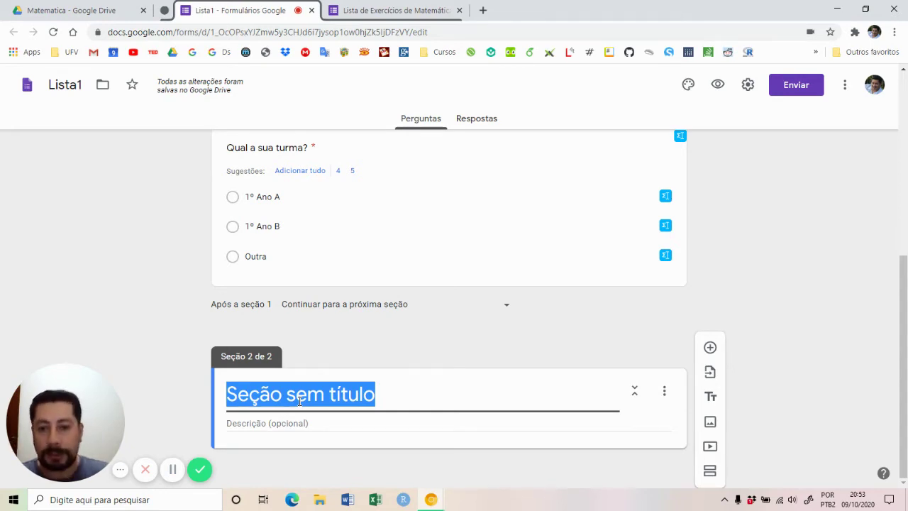
{"action": "type", "text": "Ra"}
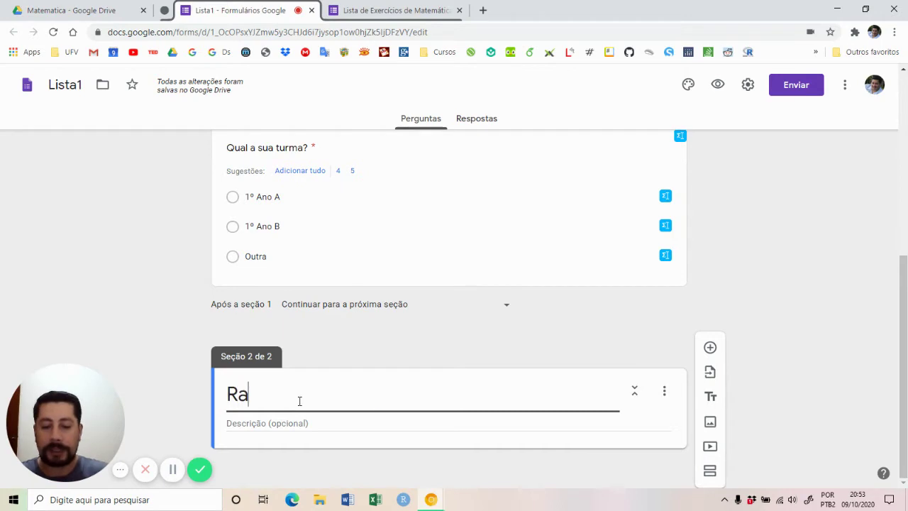
{"action": "type", "text": "iz quadra"}
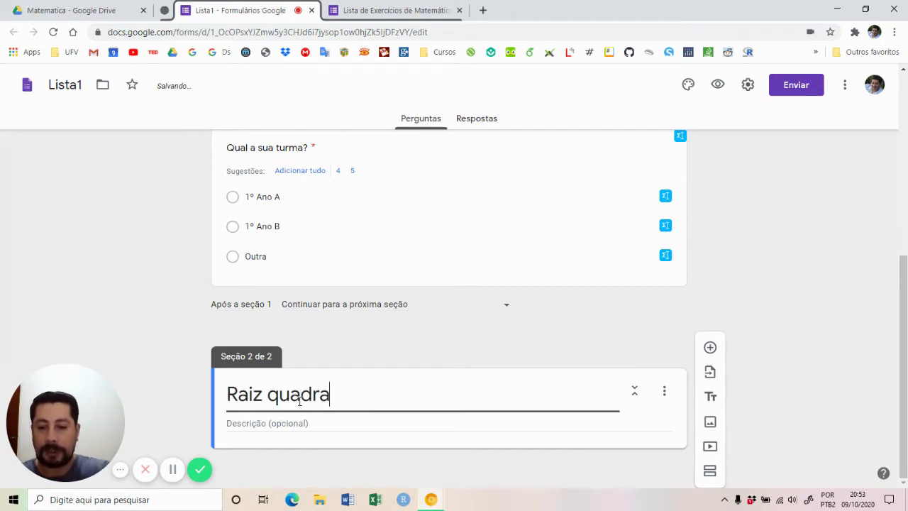
{"action": "type", "text": "da"}
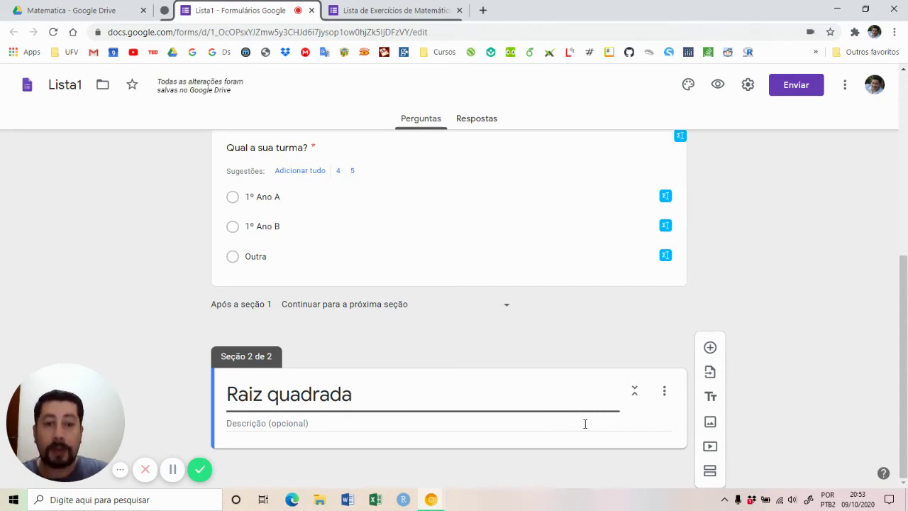
Add a multiple-choice question to the Raiz quadrada section with the title "Qual a raiz quadrada de 9?".
{"action": "left_click", "coordinate": [710, 347]}
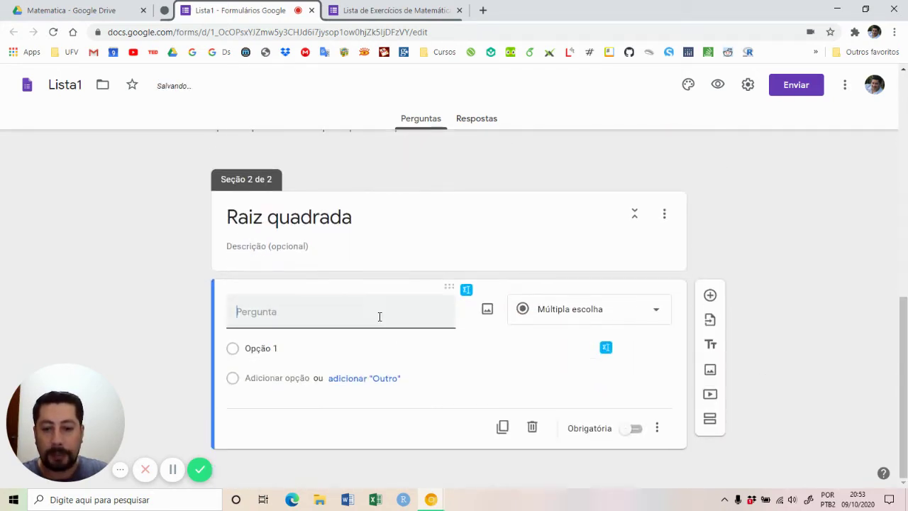
{"action": "type", "text": "Qual a "}
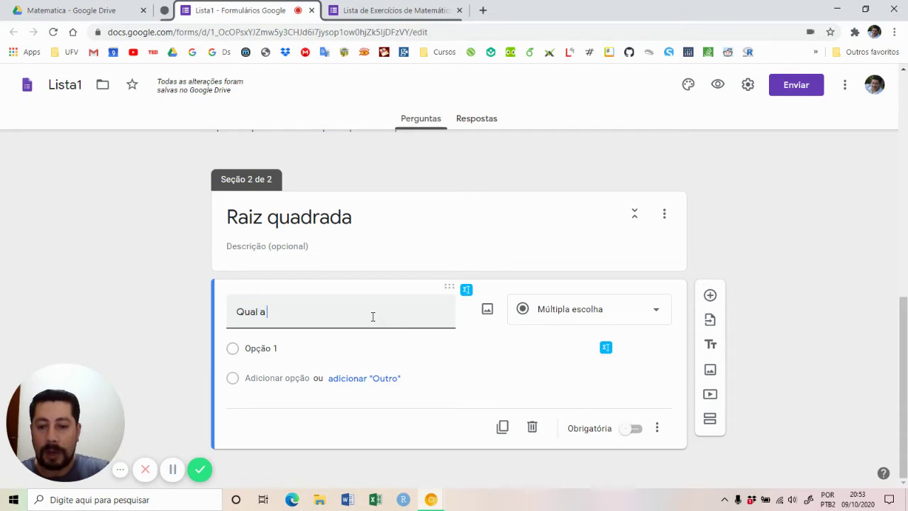
{"action": "type", "text": "raiz q"}
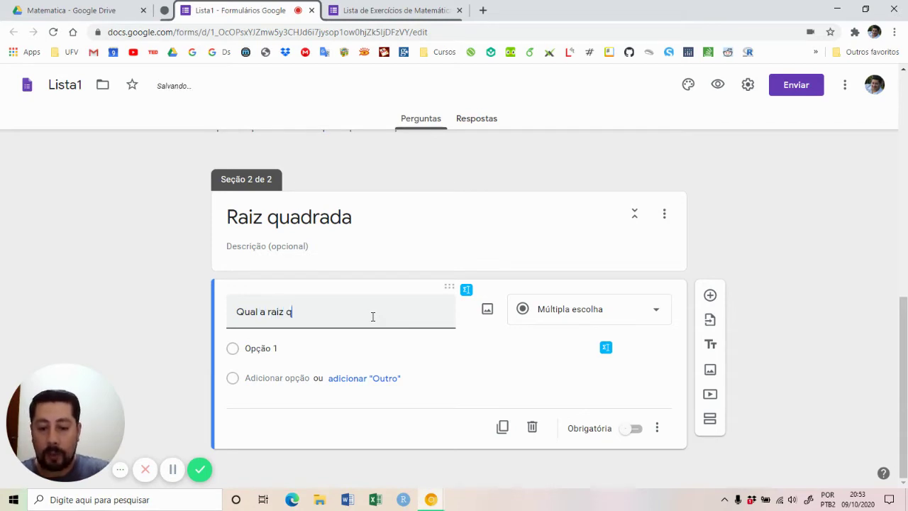
{"action": "type", "text": "uadr"}
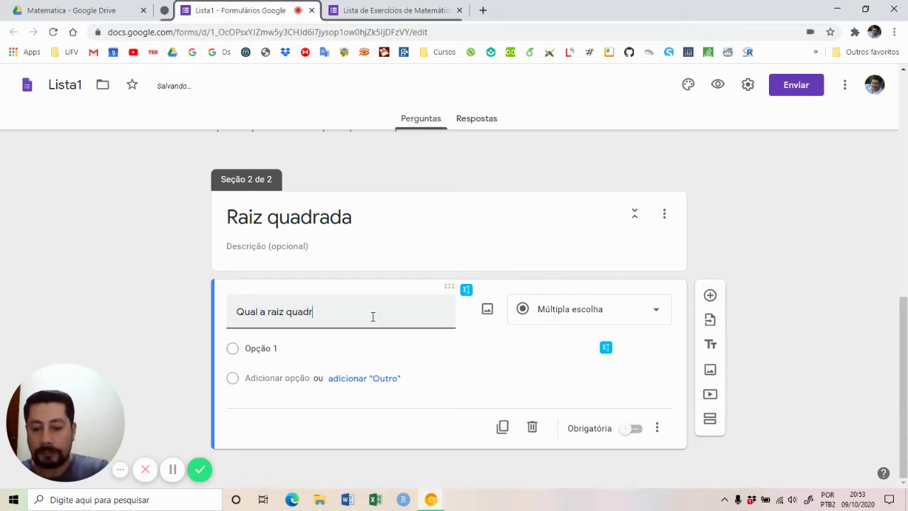
{"action": "type", "text": "ada de 9"}
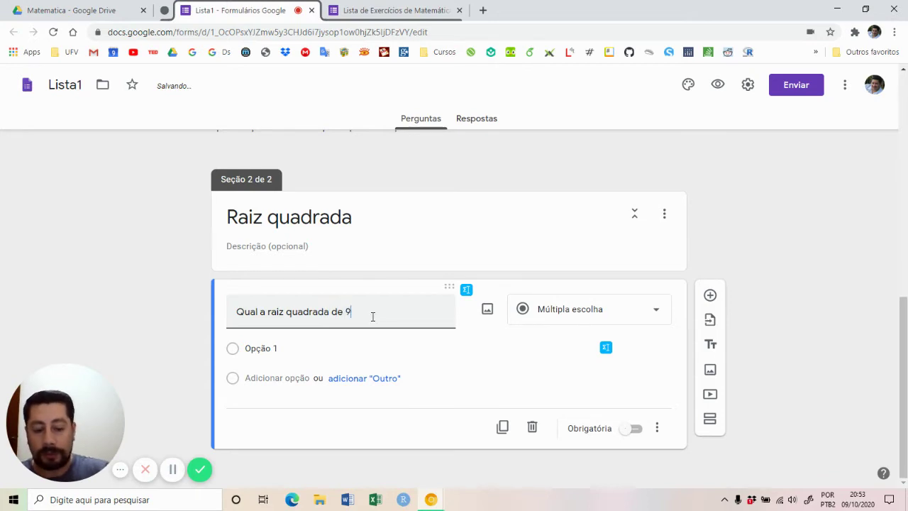
Give the square root question the options 1, 2, 3, 4 and 5, and make it required.
{"action": "left_click", "coordinate": [300, 349]}
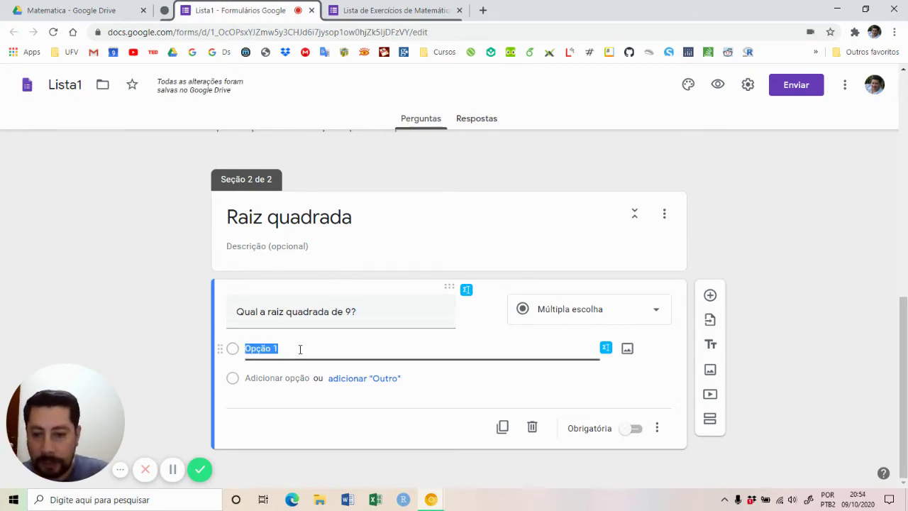
{"action": "type", "text": "1"}
{"action": "key", "text": "Return"}
{"action": "type", "text": "2"}
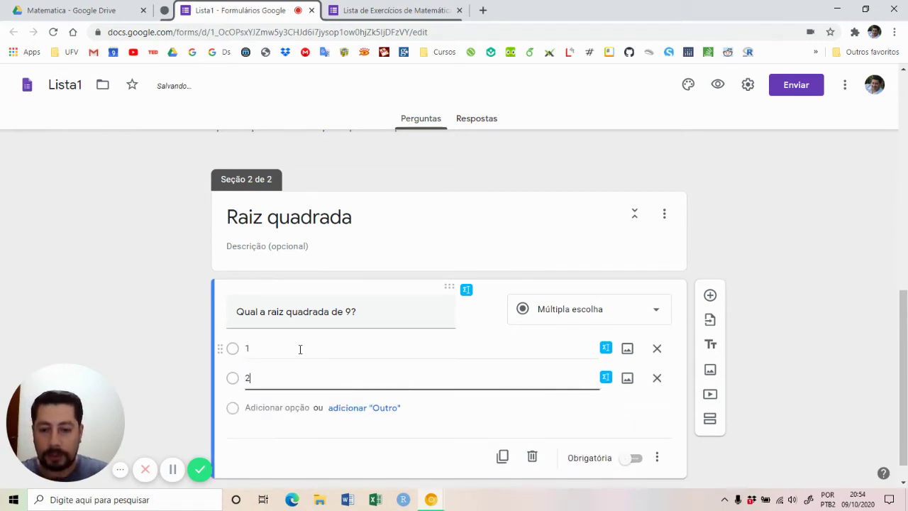
{"action": "key", "text": "Return"}
{"action": "type", "text": "3"}
{"action": "key", "text": "Return"}
{"action": "type", "text": "4"}
{"action": "key", "text": "Return"}
{"action": "type", "text": "5"}
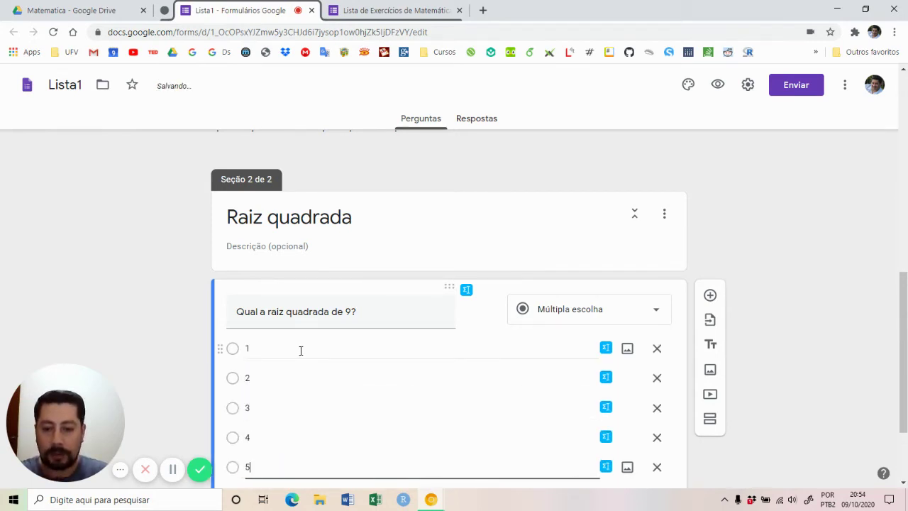
{"action": "scroll", "coordinate": [333, 397], "scroll_direction": "down", "scroll_amount": 2}
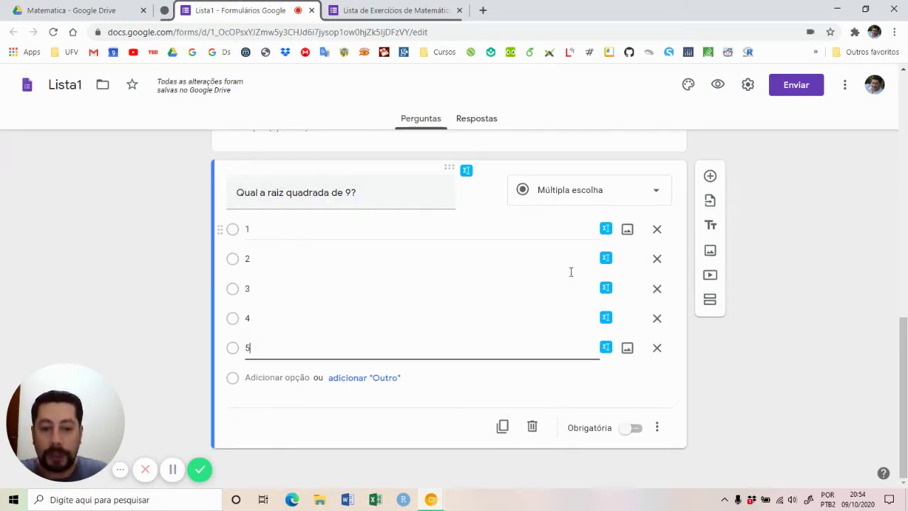
{"action": "left_click", "coordinate": [634, 430]}
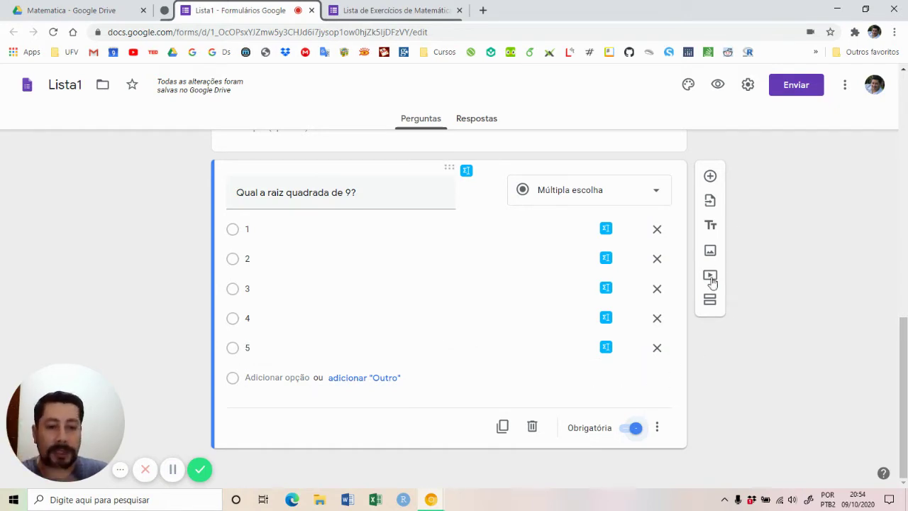
Add a third section after the square root question and title it "Muito bem! Você acertou, parabéns!".
{"action": "left_click", "coordinate": [712, 303]}
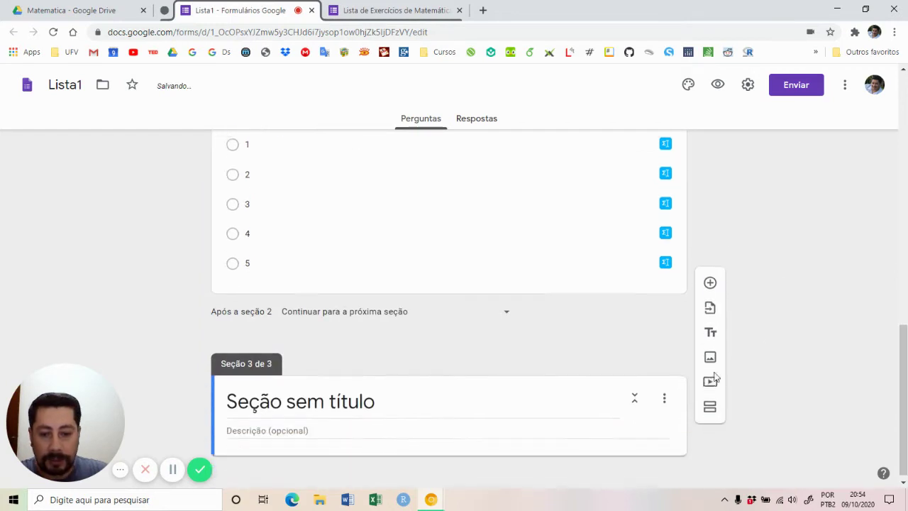
{"action": "left_click", "coordinate": [355, 395]}
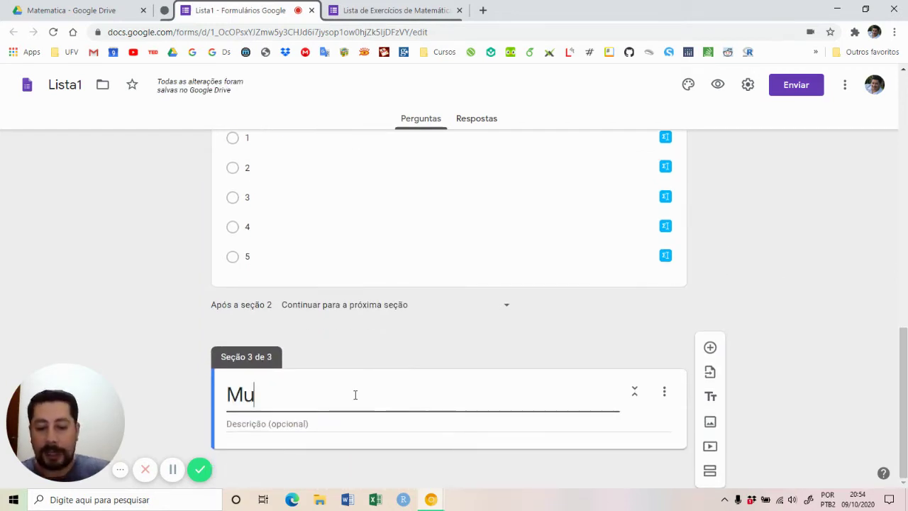
{"action": "type", "text": "Muito bem! Vc"}
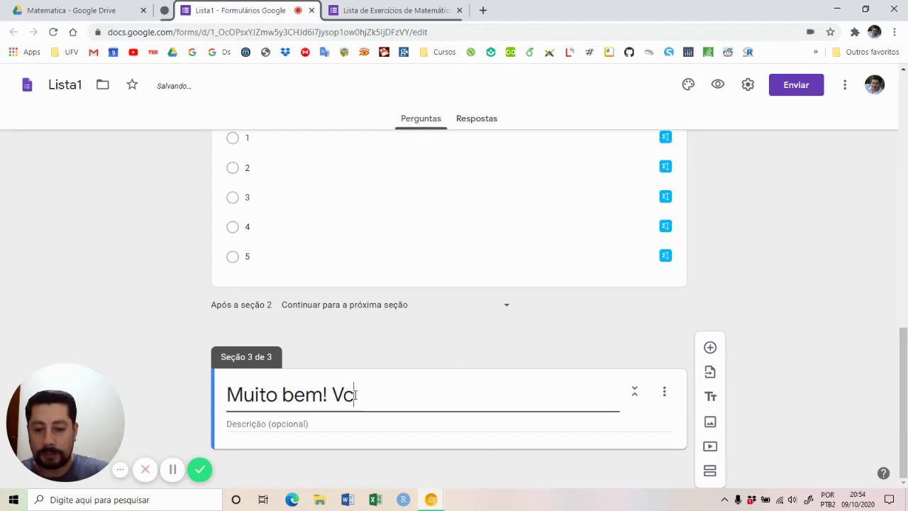
{"action": "key", "text": "BackSpace"}
{"action": "type", "text": "o"}
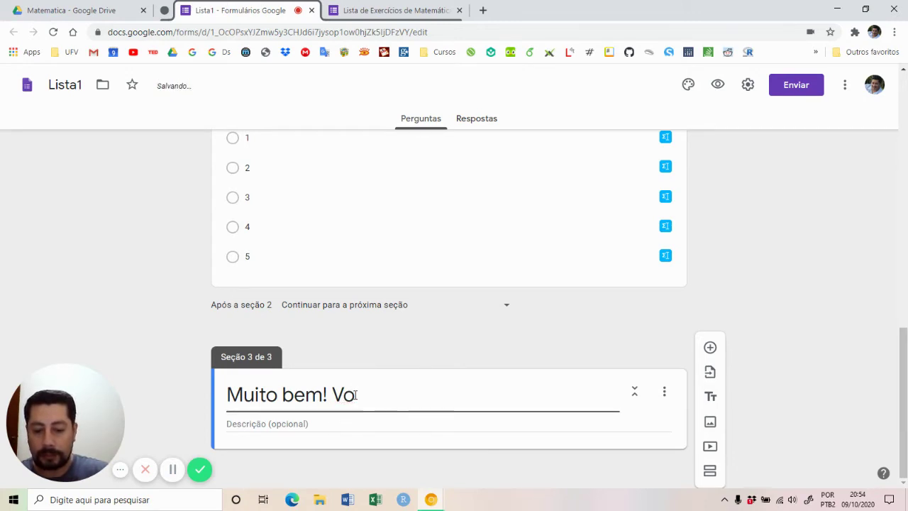
{"action": "type", "text": "cê acerto"}
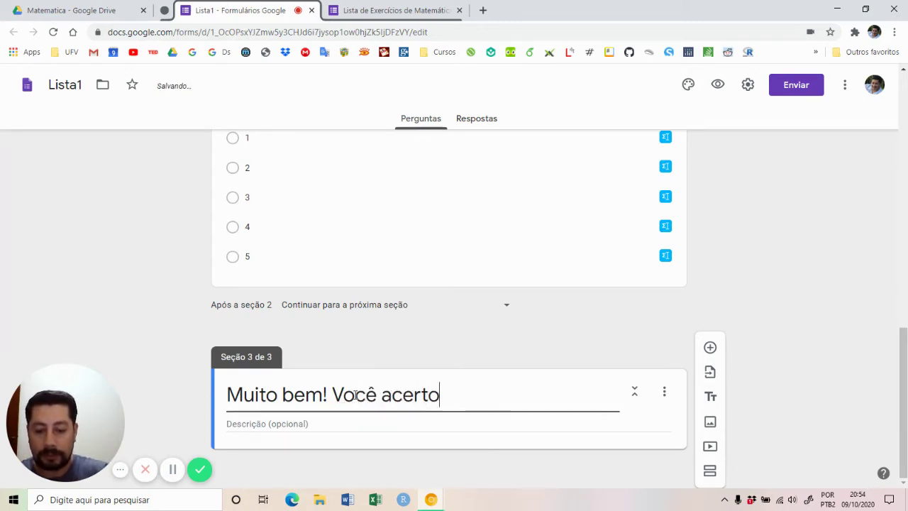
{"action": "type", "text": "u, para"}
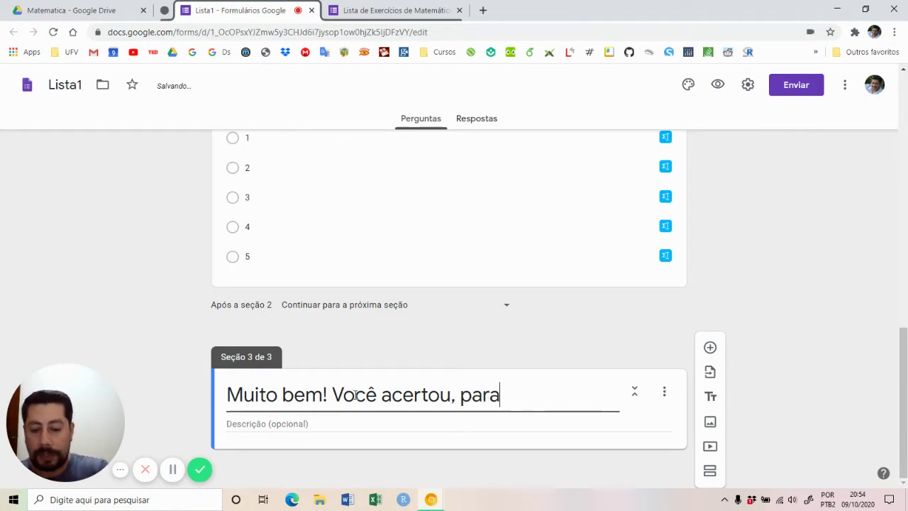
{"action": "type", "text": "béns!"}
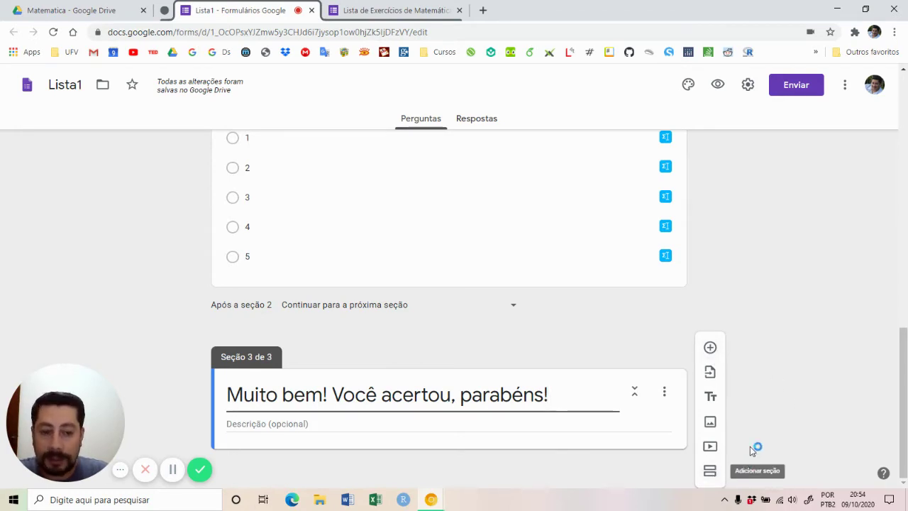
Insert the image tenor.gif from the Figs folder into the "Muito bem!" section and align it to the centre.
{"action": "left_click", "coordinate": [709, 423]}
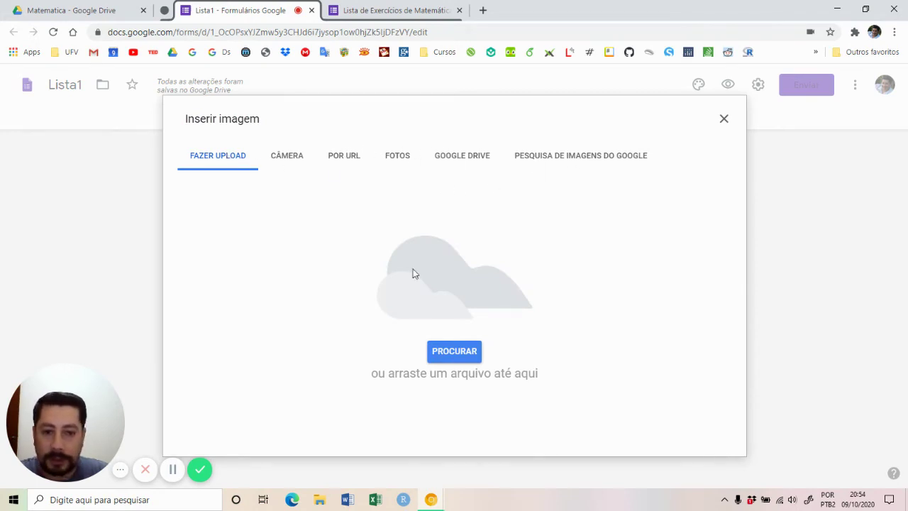
{"action": "left_click", "coordinate": [461, 350]}
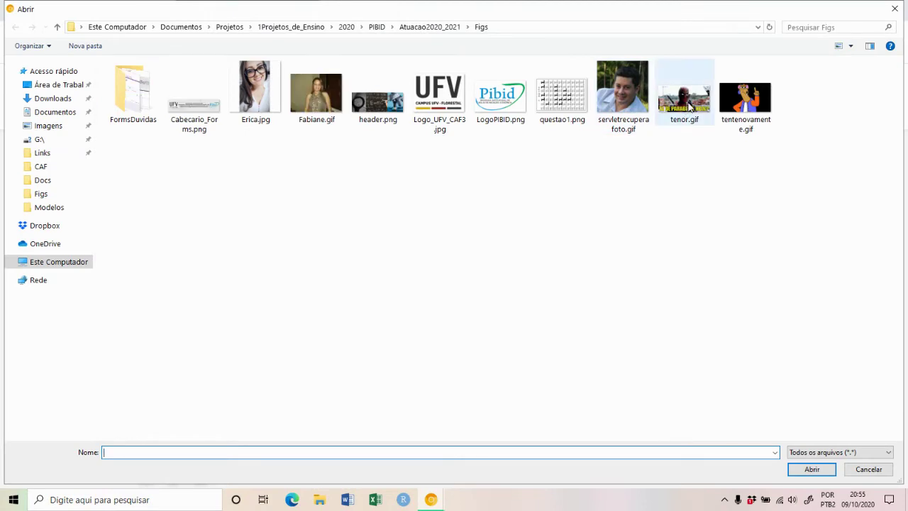
{"action": "left_click", "coordinate": [690, 106]}
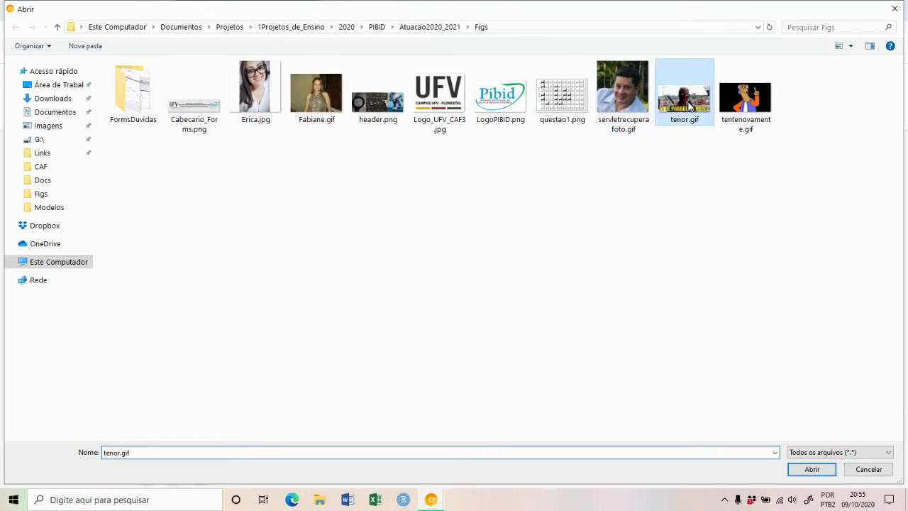
{"action": "left_click", "coordinate": [807, 469]}
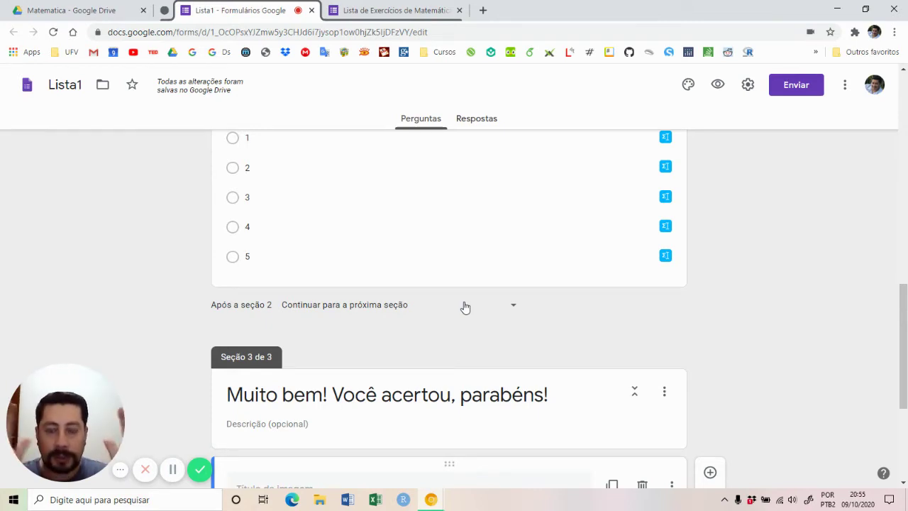
{"action": "scroll", "coordinate": [464, 307], "scroll_direction": "down", "scroll_amount": 3}
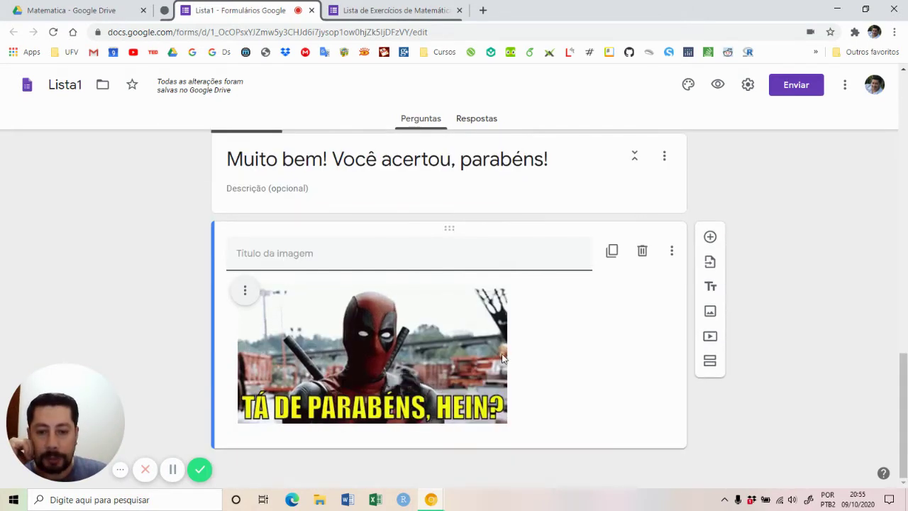
{"action": "left_click", "coordinate": [245, 295]}
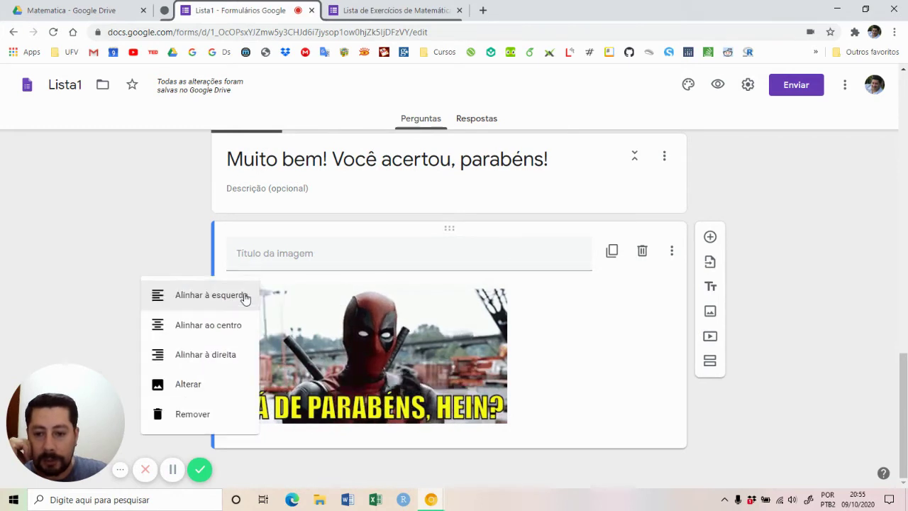
{"action": "left_click", "coordinate": [225, 332]}
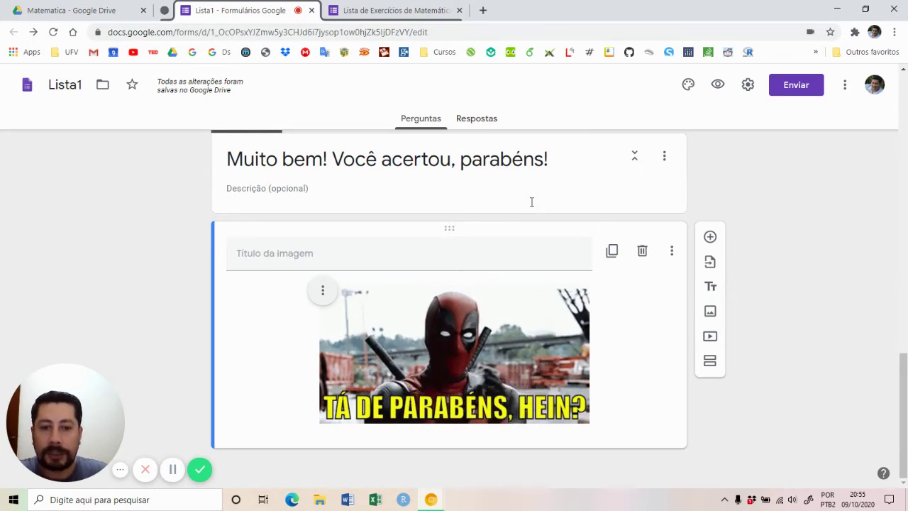
Add a fourth section after the congratulations image and title it "Tente novamente!".
{"action": "left_click", "coordinate": [710, 361]}
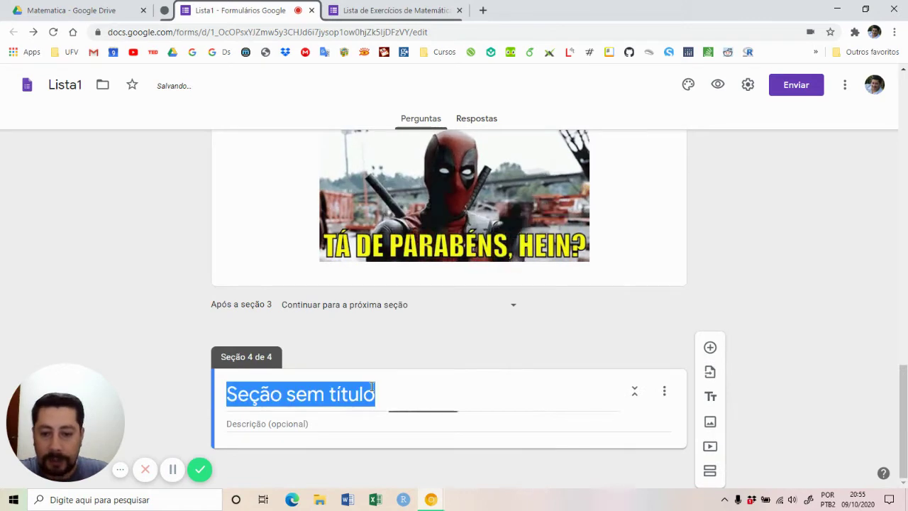
{"action": "type", "text": "Ten"}
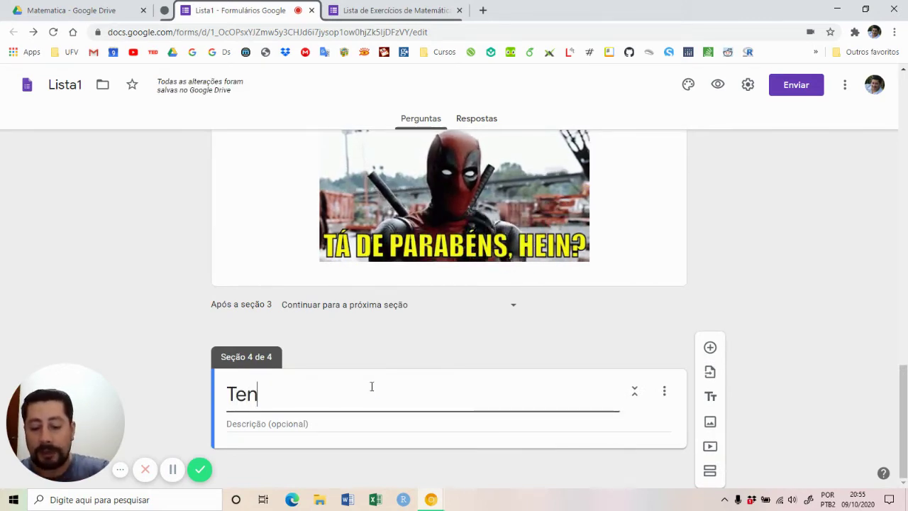
{"action": "type", "text": "te novamente!"}
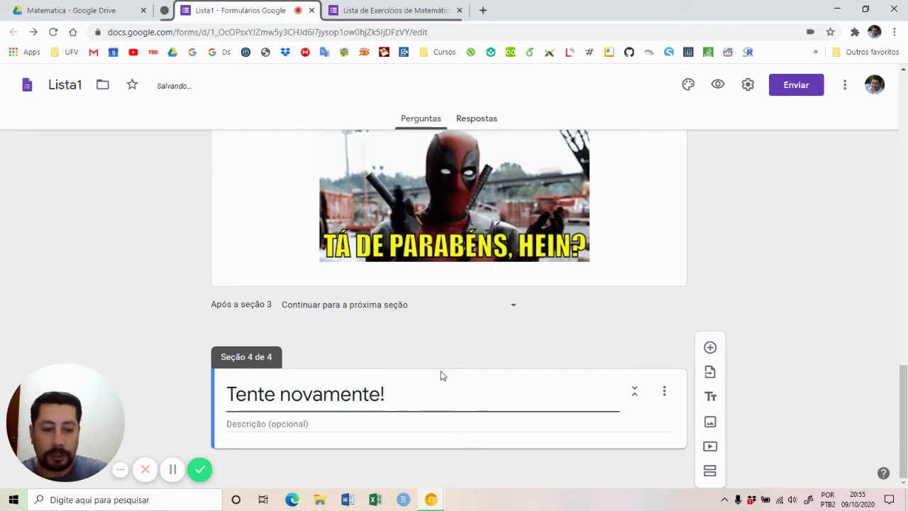
Insert the image tentenovamente.gif from the Figs folder into the "Tente novamente!" section and align it to the centre.
{"action": "left_click", "coordinate": [710, 422]}
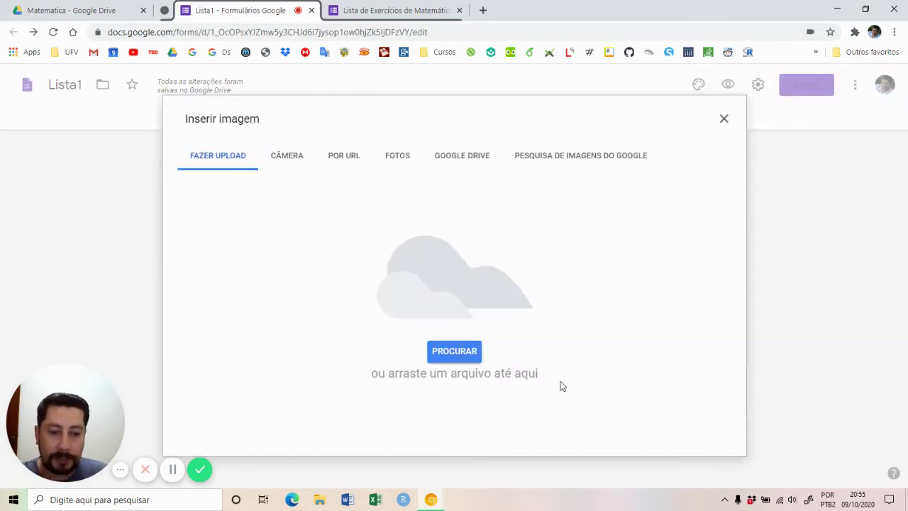
{"action": "left_click", "coordinate": [462, 351]}
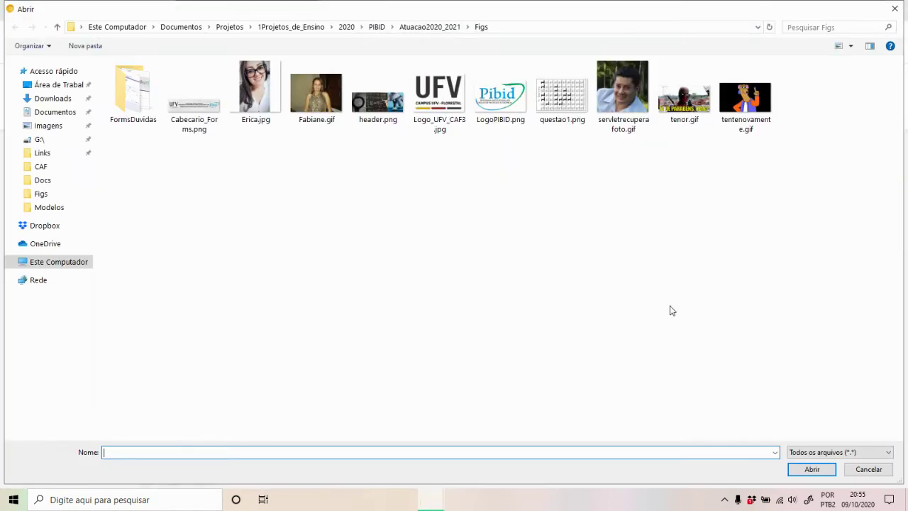
{"action": "left_click", "coordinate": [730, 110]}
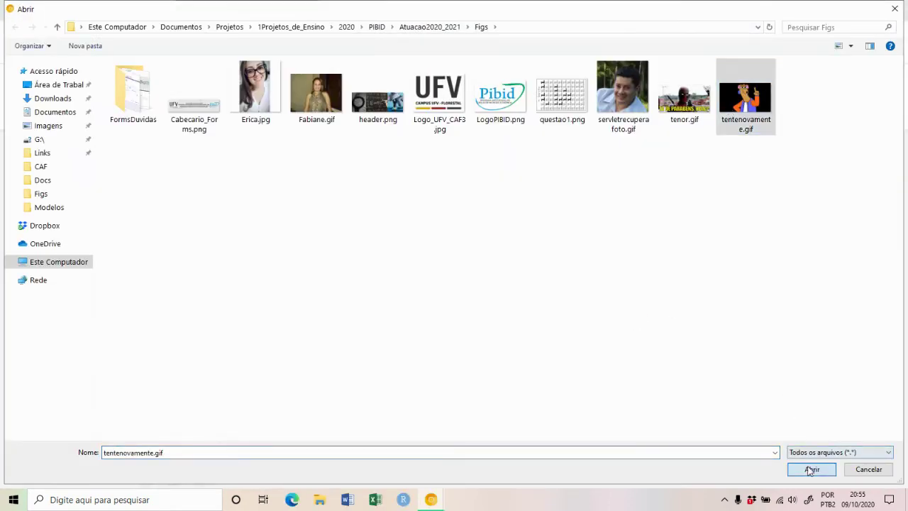
{"action": "left_click", "coordinate": [811, 469]}
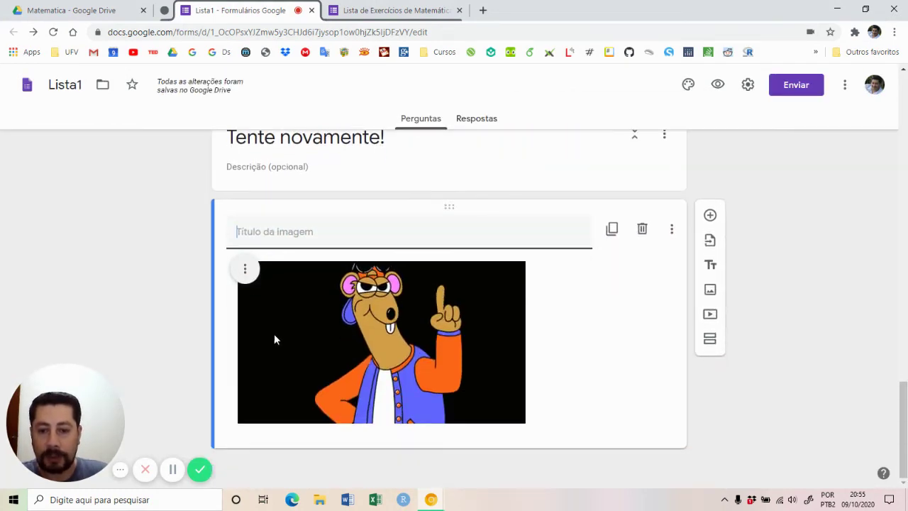
{"action": "left_click", "coordinate": [246, 267]}
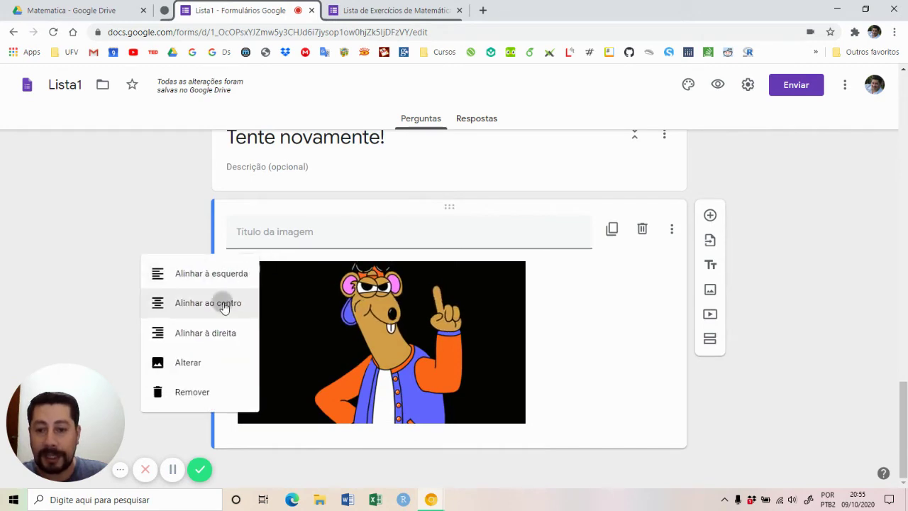
{"action": "left_click", "coordinate": [222, 303]}
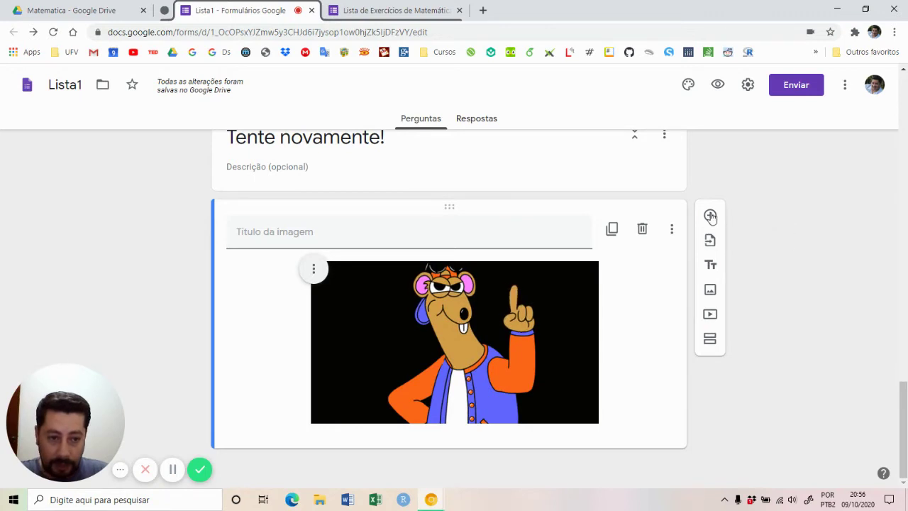
Add a fifth section after the "Tente novamente!" image and title it "Raiz quadrada".
{"action": "left_click", "coordinate": [709, 339]}
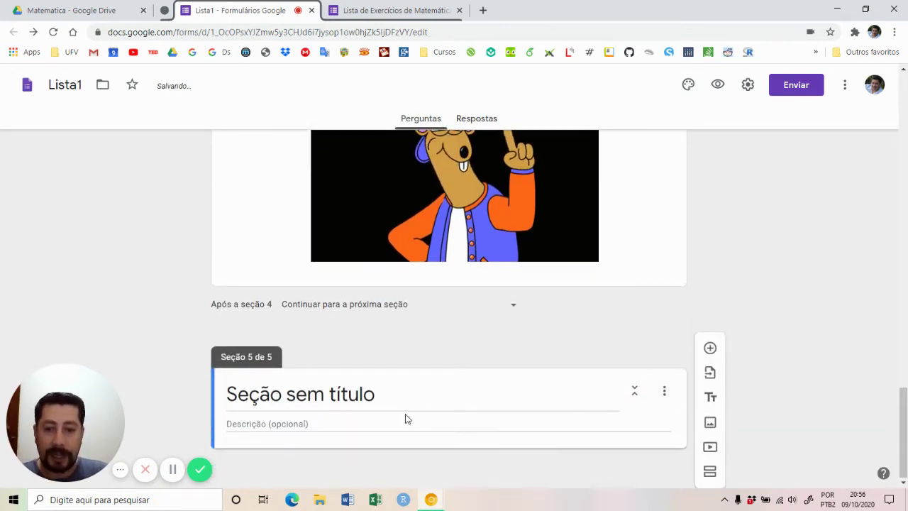
{"action": "left_click", "coordinate": [404, 404]}
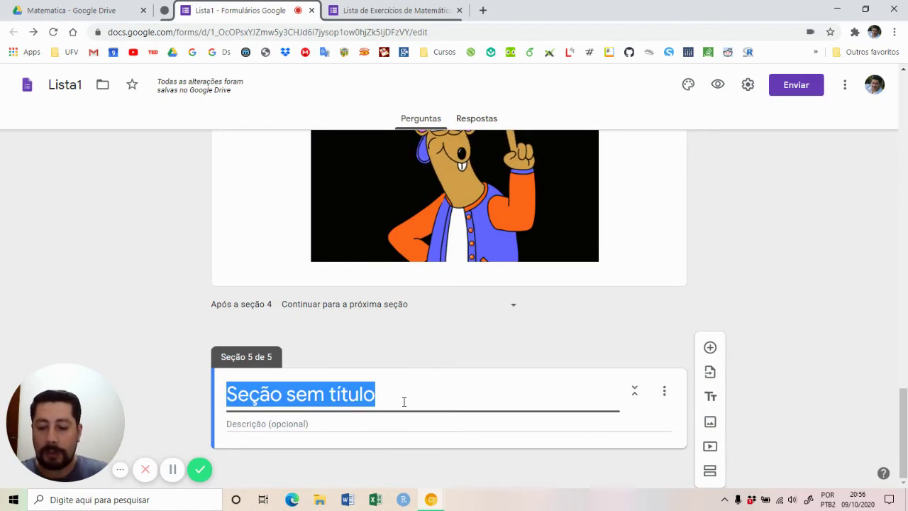
{"action": "type", "text": "Raiz quadrada"}
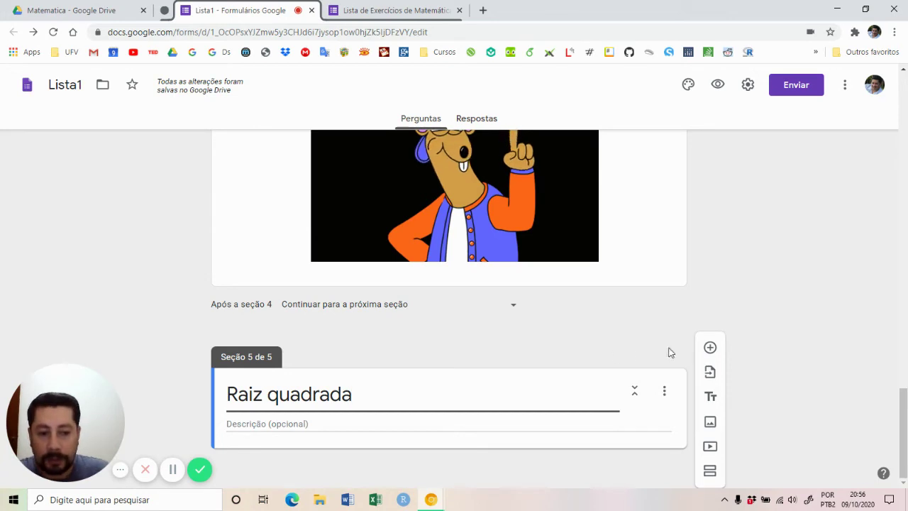
Add a multiple-choice question to the fifth section with the text "Qual a raiz quadrada de 16?".
{"action": "left_click", "coordinate": [711, 348]}
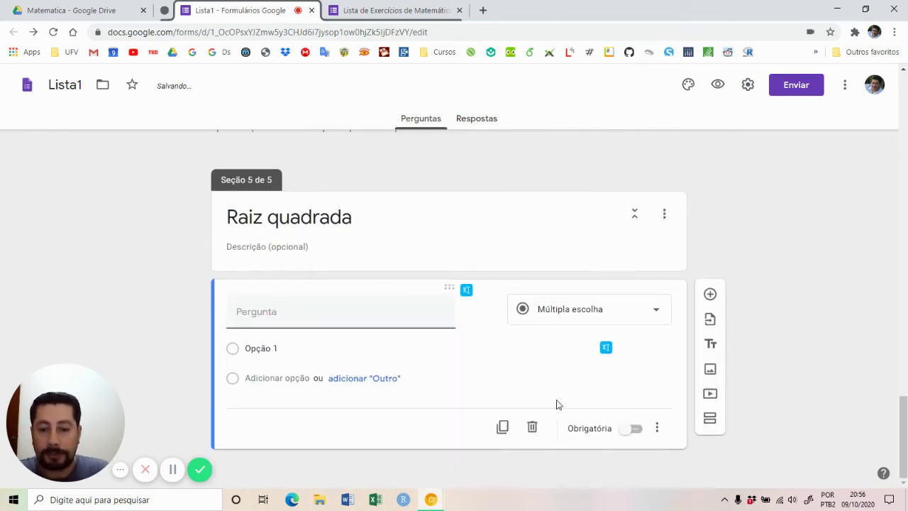
{"action": "type", "text": "Qual a raiz"}
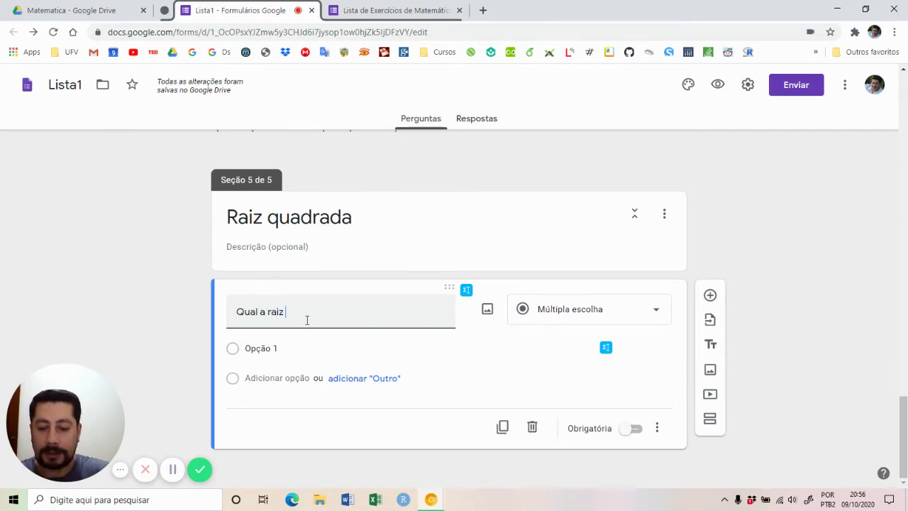
{"action": "type", "text": " quadrda de"}
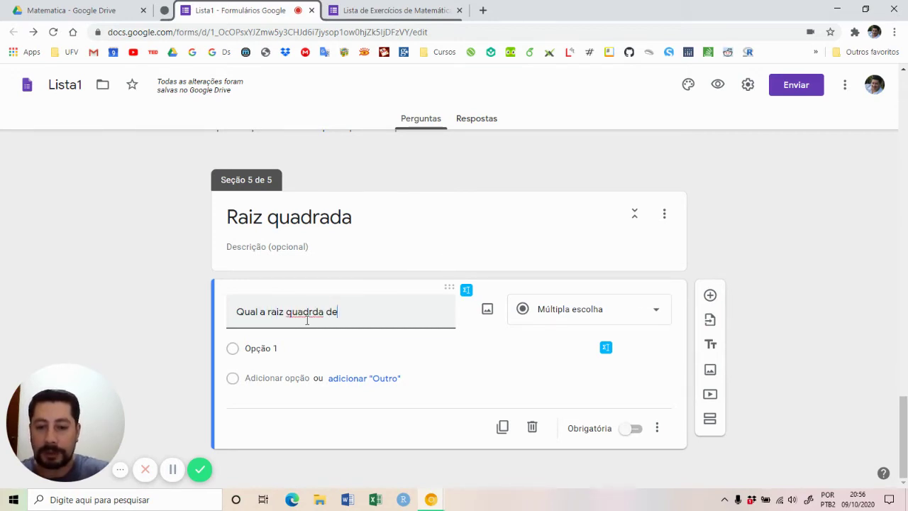
{"action": "key", "text": "BackSpace"}
{"action": "key", "text": "BackSpace"}
{"action": "key", "text": "BackSpace"}
{"action": "key", "text": "BackSpace"}
{"action": "key", "text": "BackSpace"}
{"action": "type", "text": "ada"}
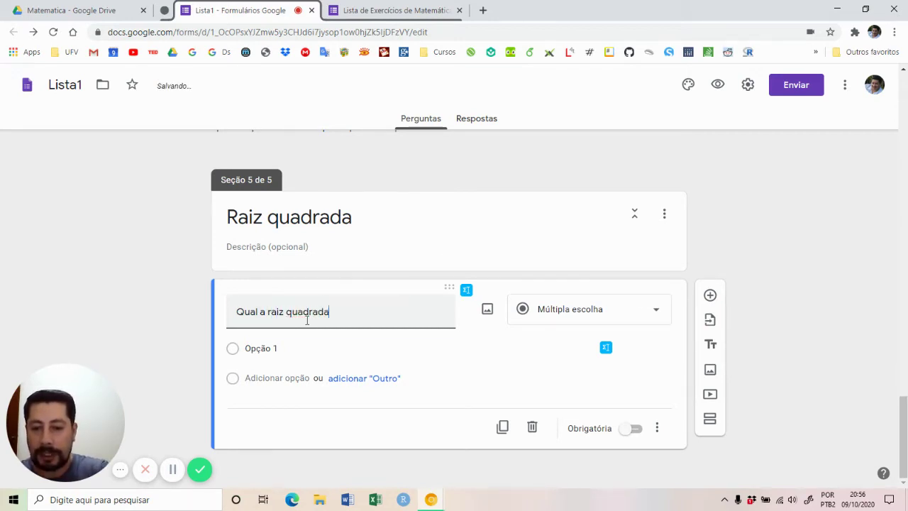
{"action": "type", "text": " de 16?"}
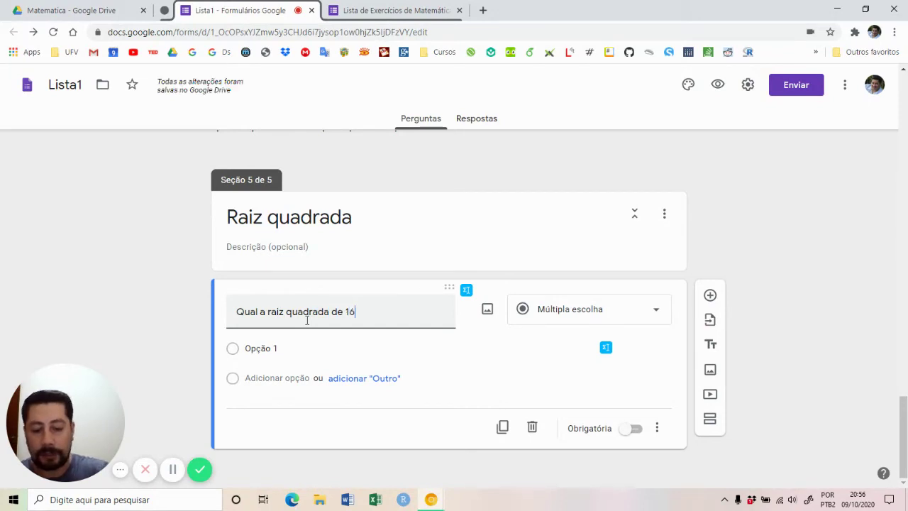
Give the square root of 16 question the options 1, 2, 3, 4 and 5, and make it required.
{"action": "left_click", "coordinate": [304, 347]}
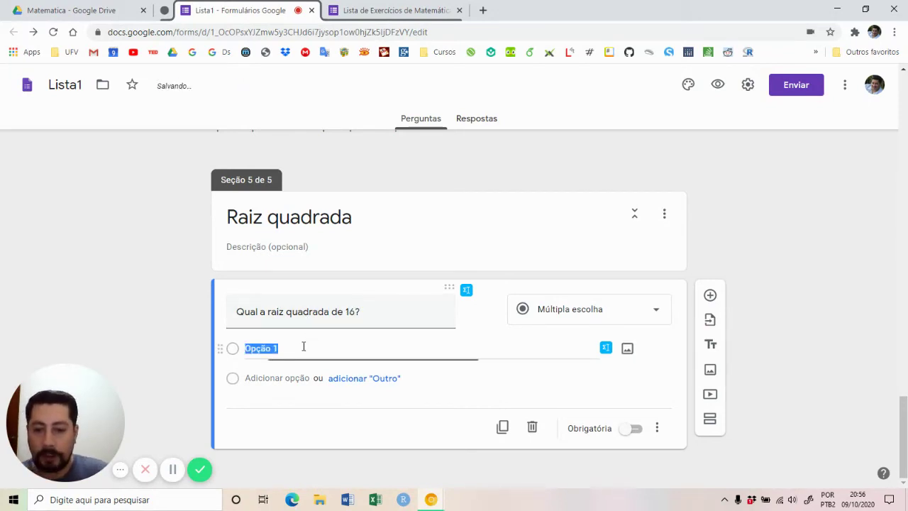
{"action": "type", "text": "1"}
{"action": "key", "text": "Return"}
{"action": "type", "text": "2"}
{"action": "key", "text": "Return"}
{"action": "type", "text": "3"}
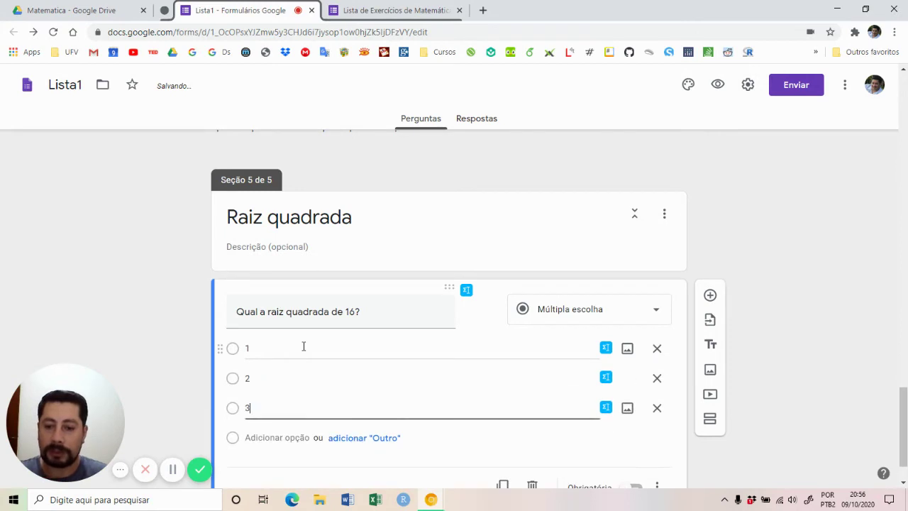
{"action": "key", "text": "Return"}
{"action": "type", "text": "4"}
{"action": "key", "text": "Return"}
{"action": "type", "text": "5"}
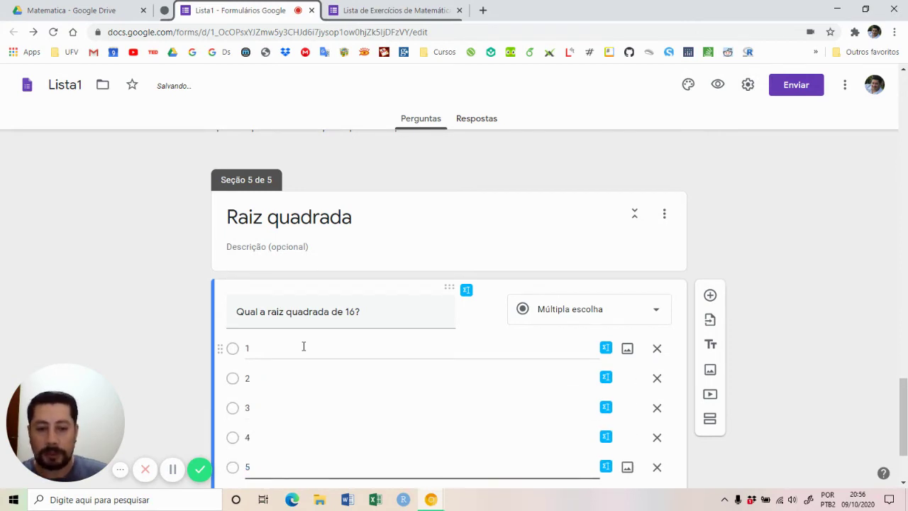
{"action": "scroll", "coordinate": [513, 366], "scroll_direction": "down", "scroll_amount": 2}
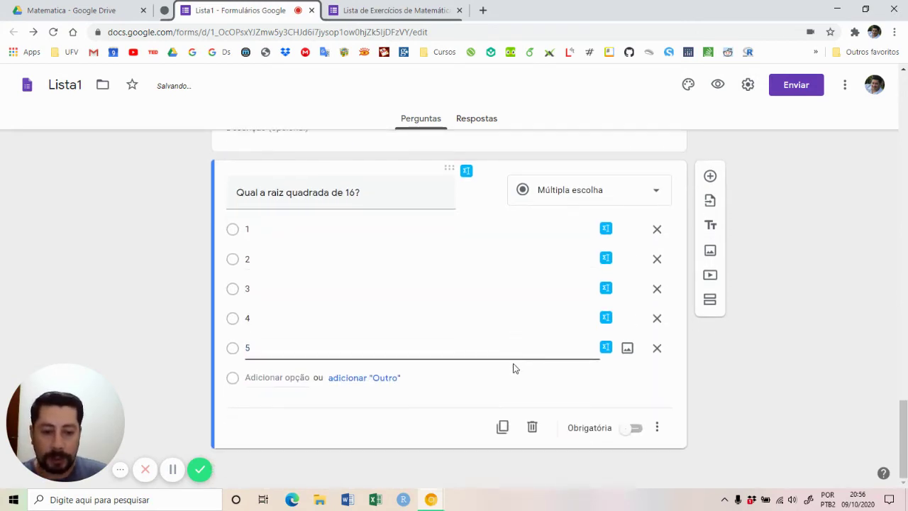
{"action": "left_click", "coordinate": [633, 430]}
Review the form from the square root of 9 question through the feedback sections to the square root of 16 question.
{"action": "scroll", "coordinate": [687, 400], "scroll_direction": "up", "scroll_amount": 2}
{"action": "scroll", "coordinate": [687, 400], "scroll_direction": "down", "scroll_amount": 8}
{"action": "scroll", "coordinate": [687, 400], "scroll_direction": "up", "scroll_amount": 8}
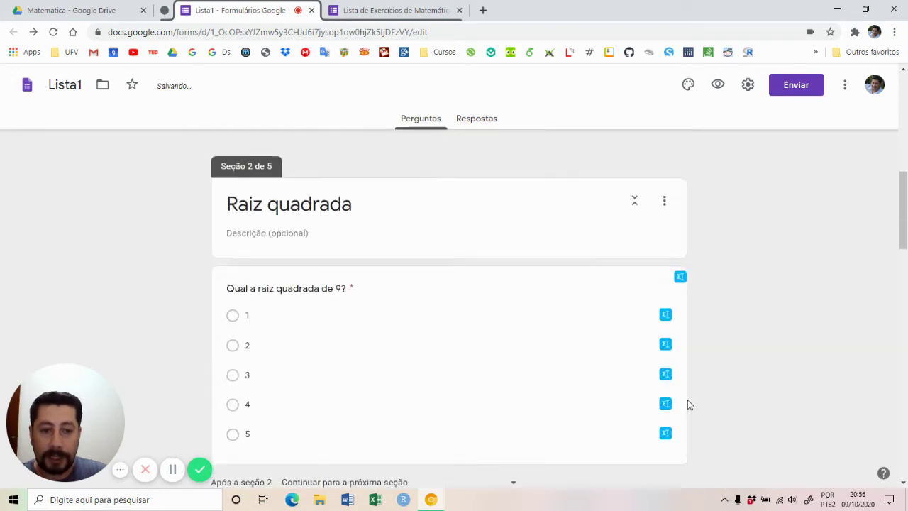
{"action": "scroll", "coordinate": [570, 411], "scroll_direction": "up", "scroll_amount": 1}
{"action": "scroll", "coordinate": [570, 411], "scroll_direction": "down", "scroll_amount": 3}
{"action": "scroll", "coordinate": [570, 412], "scroll_direction": "up", "scroll_amount": 1}
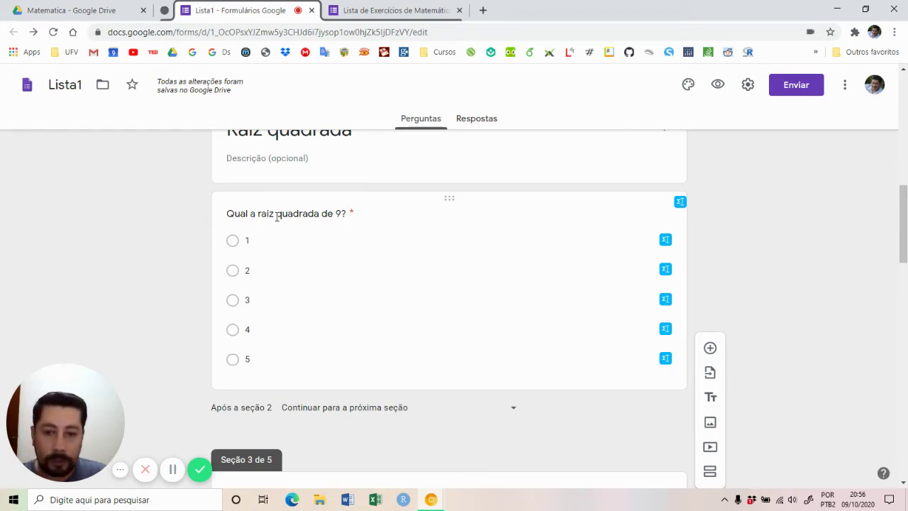
{"action": "scroll", "coordinate": [332, 319], "scroll_direction": "down", "scroll_amount": 10}
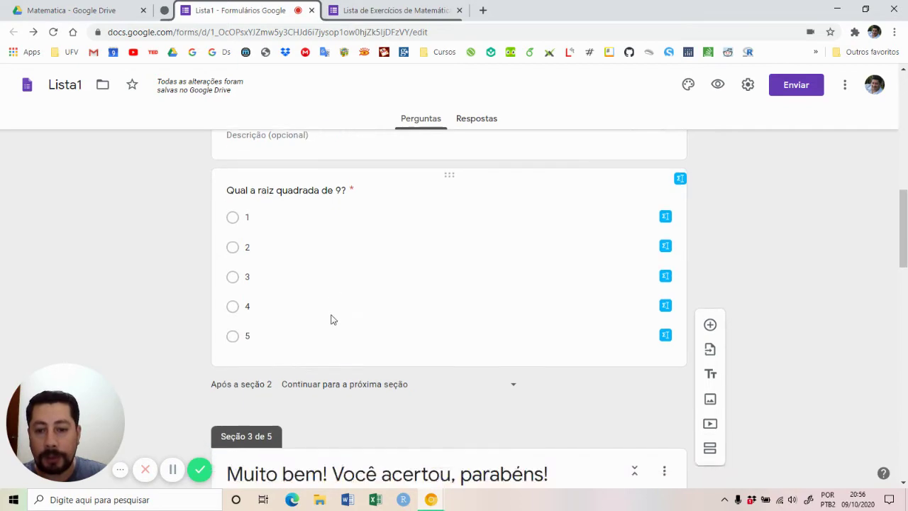
{"action": "left_click", "coordinate": [332, 328]}
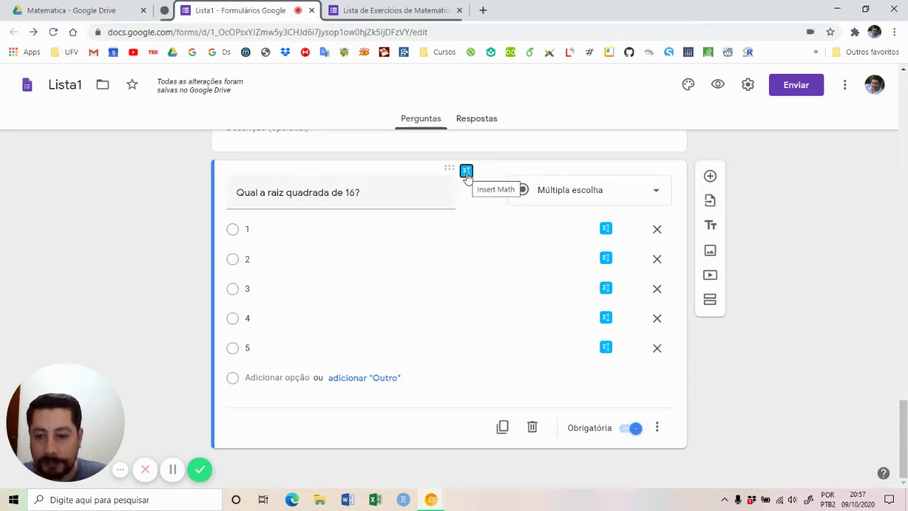
Handwrite the formula √16 = ? in the math editor, insert it into the square root of 16 question and align it to the centre.
{"action": "left_click", "coordinate": [466, 172]}
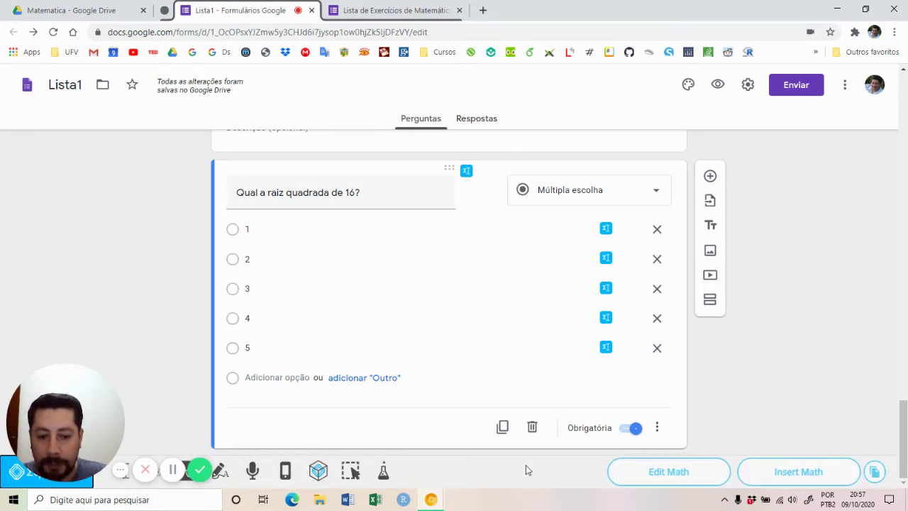
{"action": "left_click", "coordinate": [222, 475]}
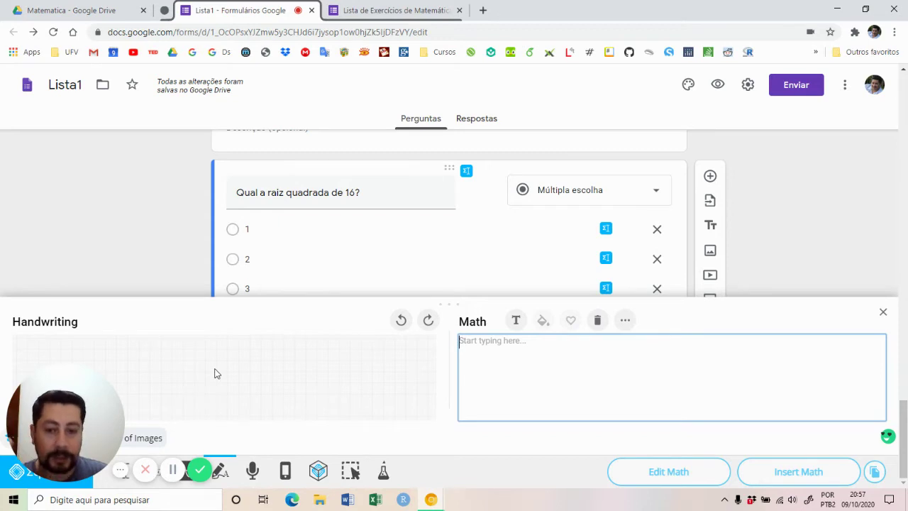
{"action": "left_click", "coordinate": [166, 365]}
{"action": "mouse_move", "coordinate": [176, 365]}
{"action": "left_mouse_down"}
{"action": "mouse_move", "coordinate": [183, 390]}
{"action": "mouse_move", "coordinate": [189, 364]}
{"action": "mouse_move", "coordinate": [255, 349]}
{"action": "mouse_move", "coordinate": [255, 357]}
{"action": "mouse_move", "coordinate": [212, 368]}
{"action": "mouse_move", "coordinate": [228, 381]}
{"action": "left_mouse_up"}
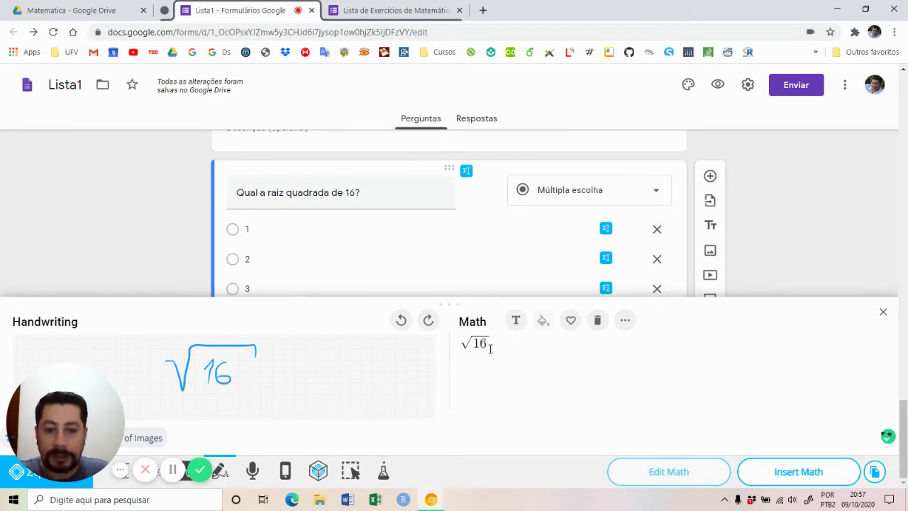
{"action": "mouse_move", "coordinate": [276, 369]}
{"action": "left_mouse_down"}
{"action": "mouse_move", "coordinate": [332, 351]}
{"action": "mouse_move", "coordinate": [323, 367]}
{"action": "left_mouse_up"}
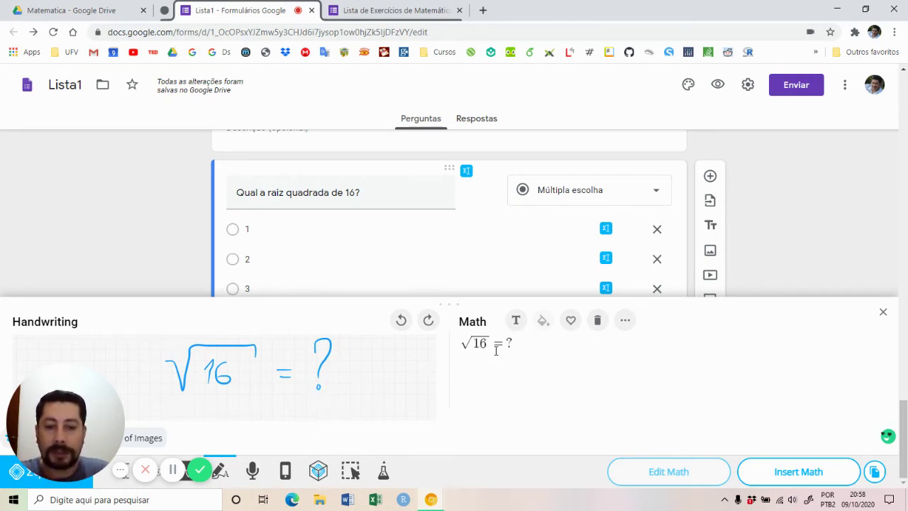
{"action": "left_click", "coordinate": [806, 475]}
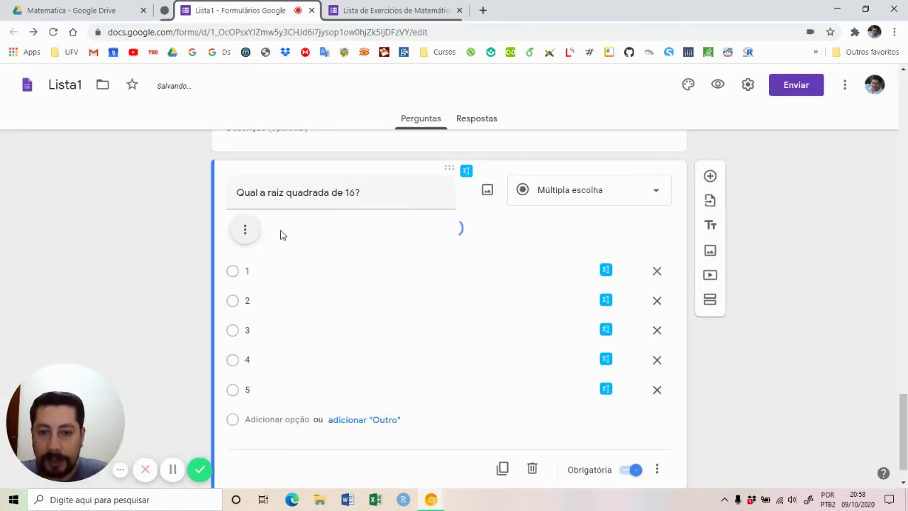
{"action": "left_click", "coordinate": [244, 229]}
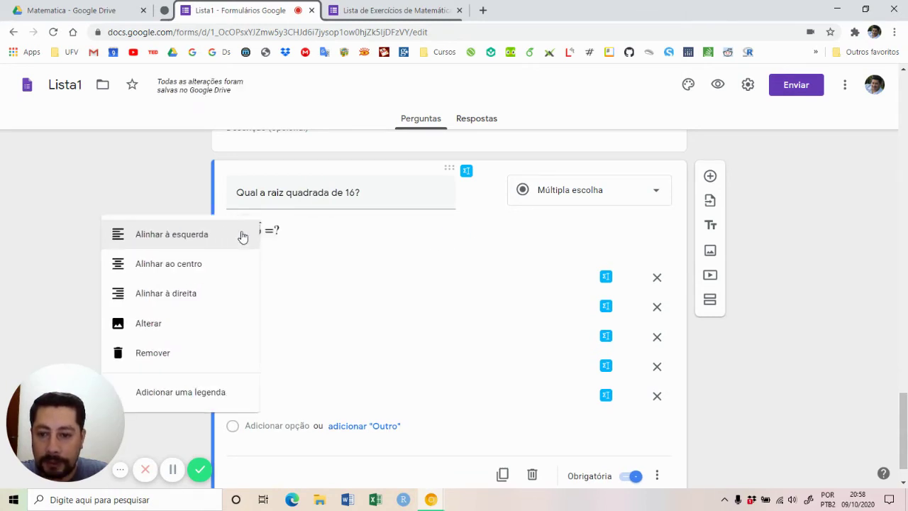
{"action": "left_click", "coordinate": [187, 264]}
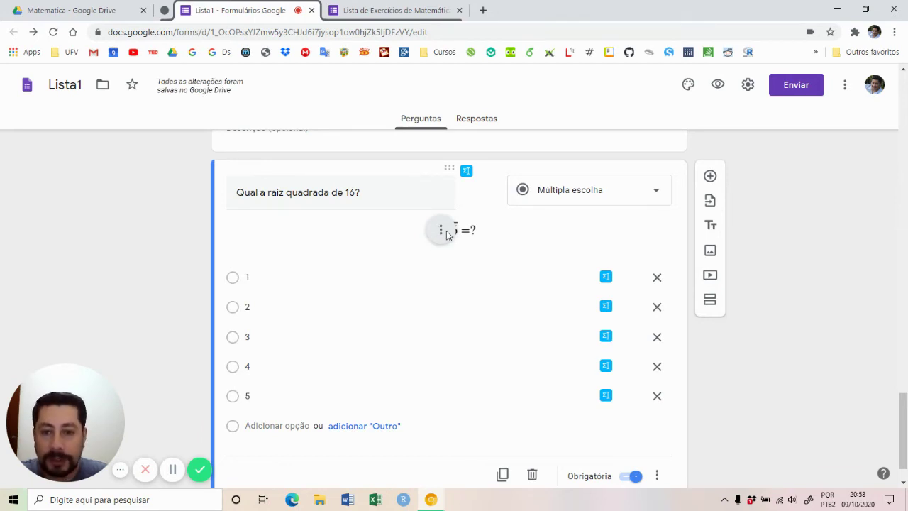
Preview the form, fill in the respondent's name, choose the class 1º Ano A and continue to the square root section.
{"action": "left_click", "coordinate": [718, 86]}
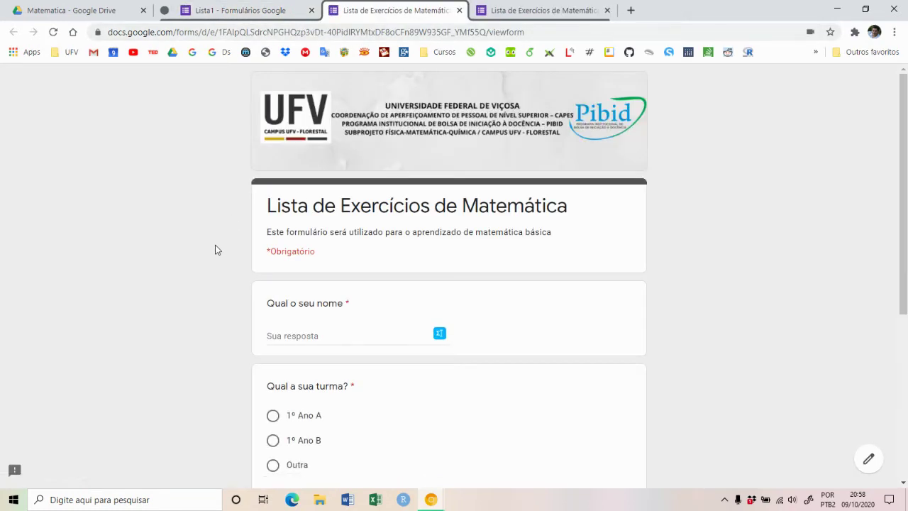
{"action": "left_click", "coordinate": [297, 334]}
{"action": "type", "text": "fernando"}
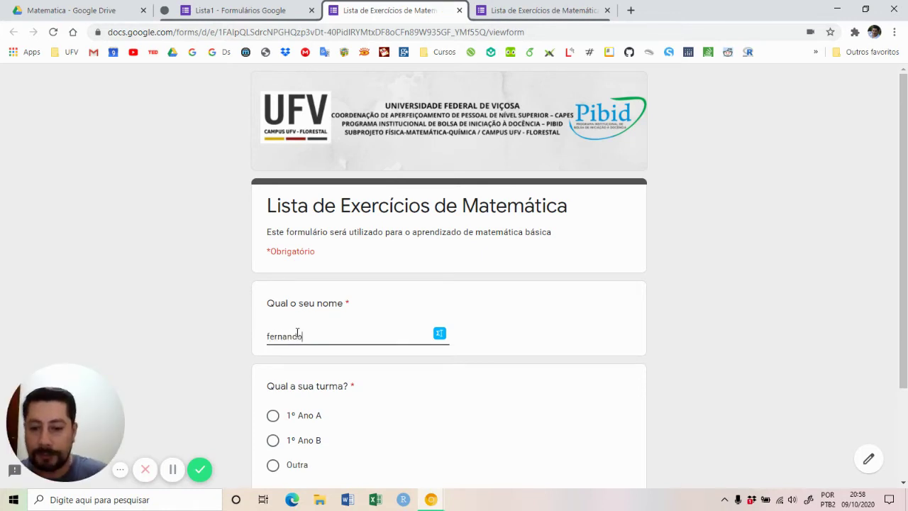
{"action": "scroll", "coordinate": [304, 351], "scroll_direction": "down", "scroll_amount": 2}
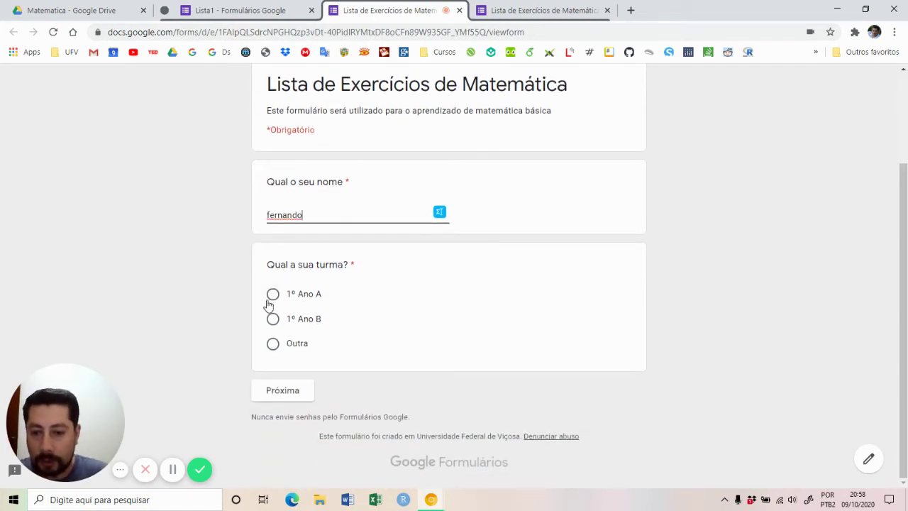
{"action": "left_click", "coordinate": [272, 294]}
{"action": "left_click", "coordinate": [286, 394]}
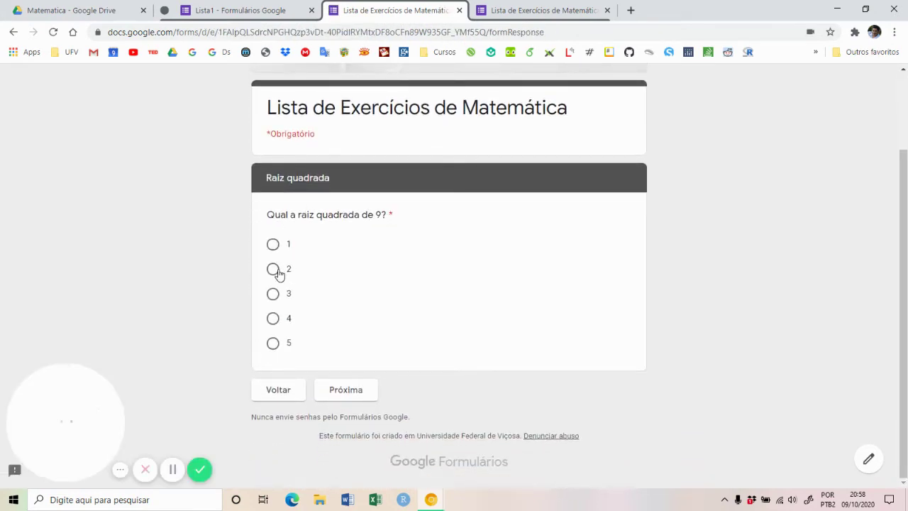
Answer the square root of 9 question with 3 and continue to the next section of the preview.
{"action": "left_click", "coordinate": [273, 294]}
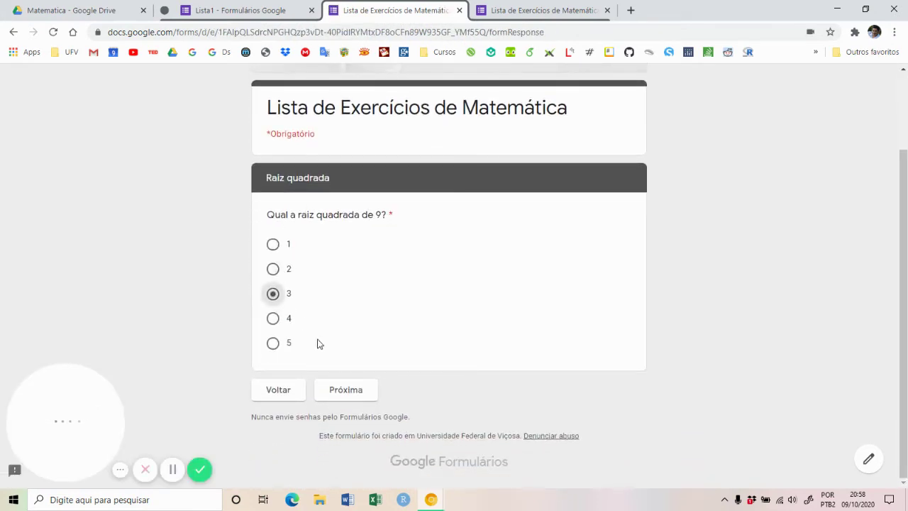
{"action": "left_click", "coordinate": [343, 398]}
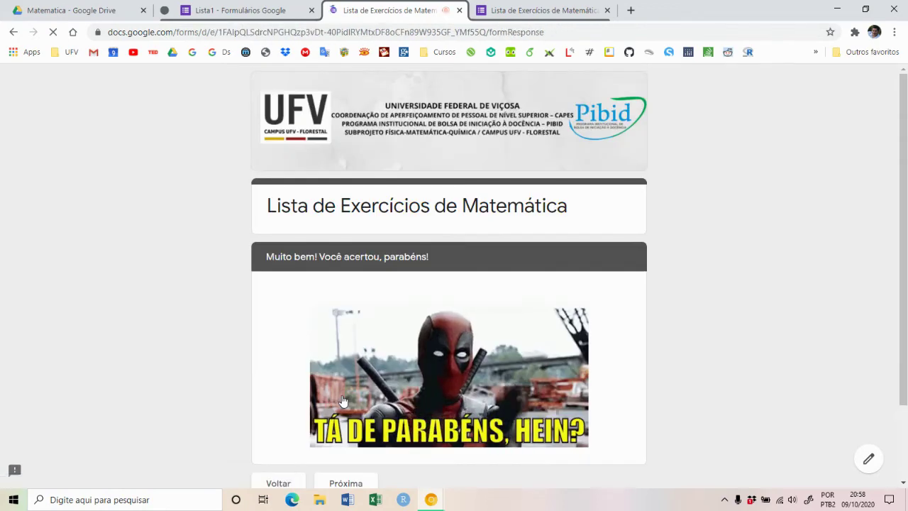
Advance the preview through the right-answer and wrong-answer feedback sections to the square root of 16 question.
{"action": "scroll", "coordinate": [316, 393], "scroll_direction": "down", "scroll_amount": 2}
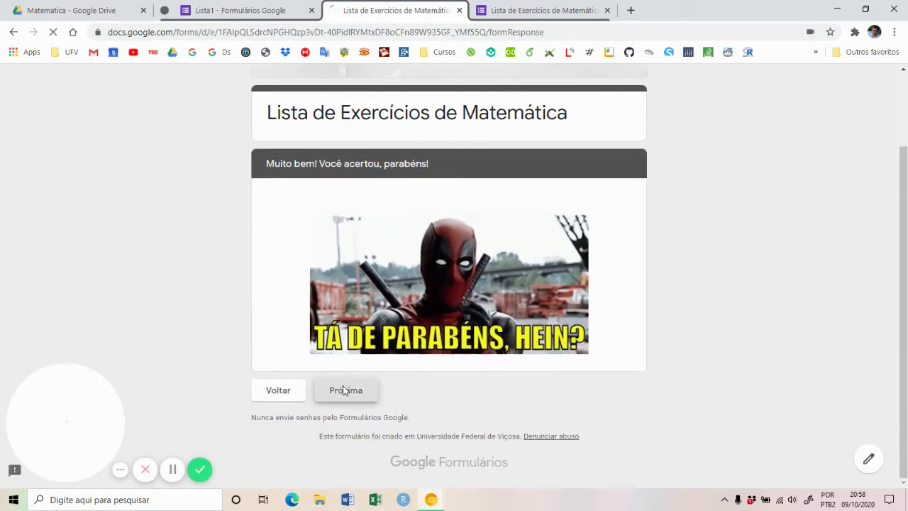
{"action": "left_click", "coordinate": [343, 390]}
{"action": "scroll", "coordinate": [344, 389], "scroll_direction": "down", "scroll_amount": 2}
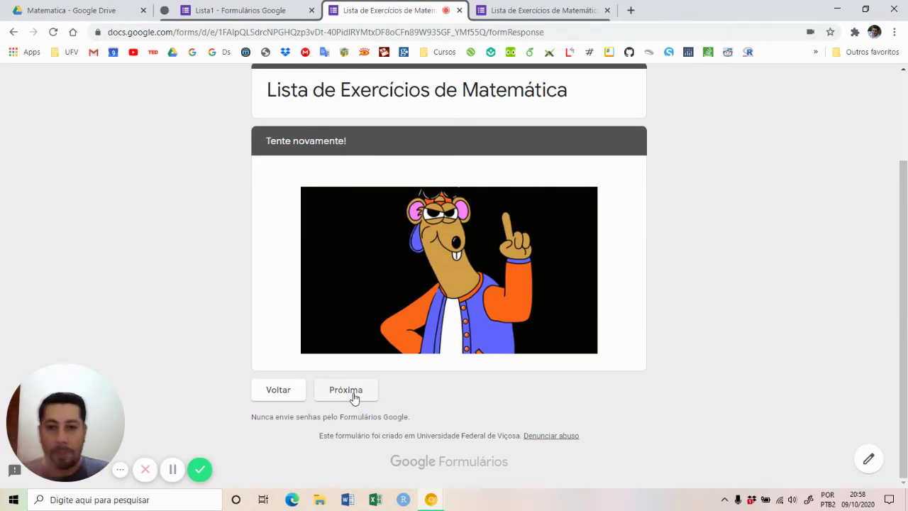
{"action": "left_click", "coordinate": [354, 396]}
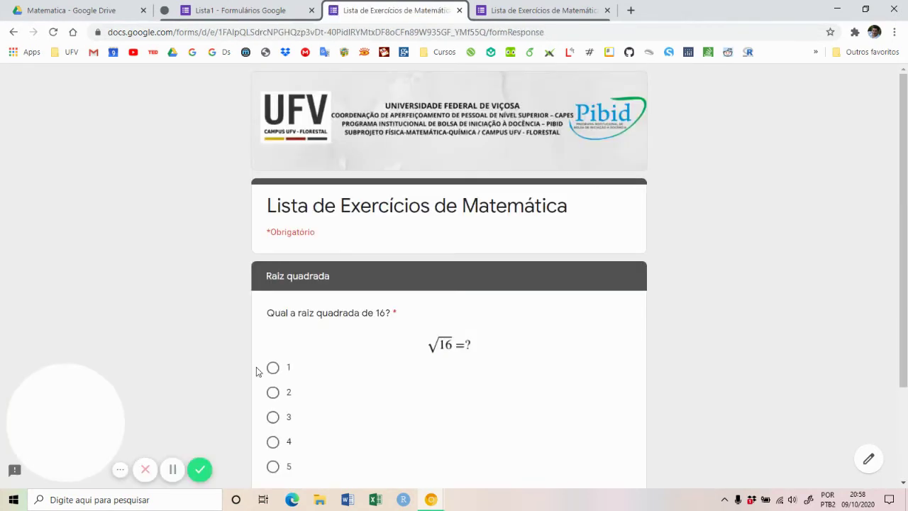
{"action": "scroll", "coordinate": [316, 247], "scroll_direction": "down", "scroll_amount": 2}
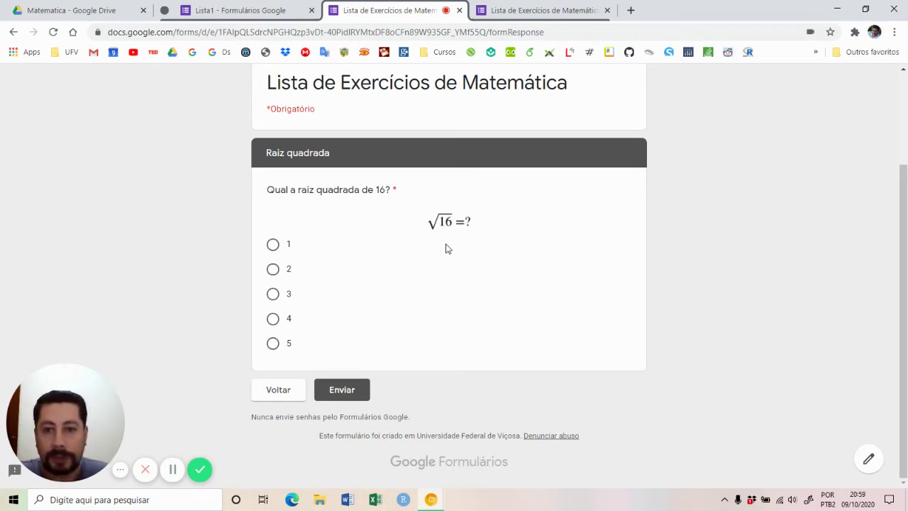
Show the browser's installed extensions and return to the Lista1 form editor.
{"action": "left_click", "coordinate": [853, 32]}
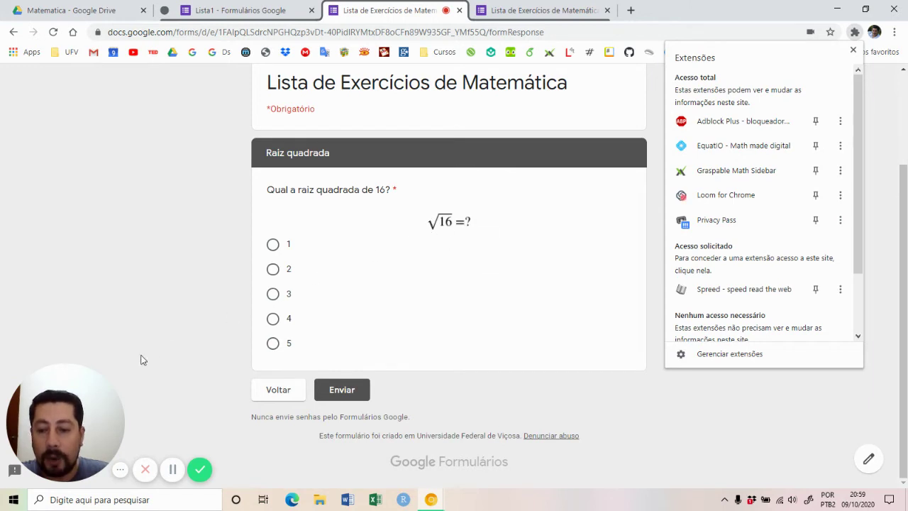
{"action": "left_click_drag", "start_coordinate": [93, 390], "coordinate": [761, 381]}
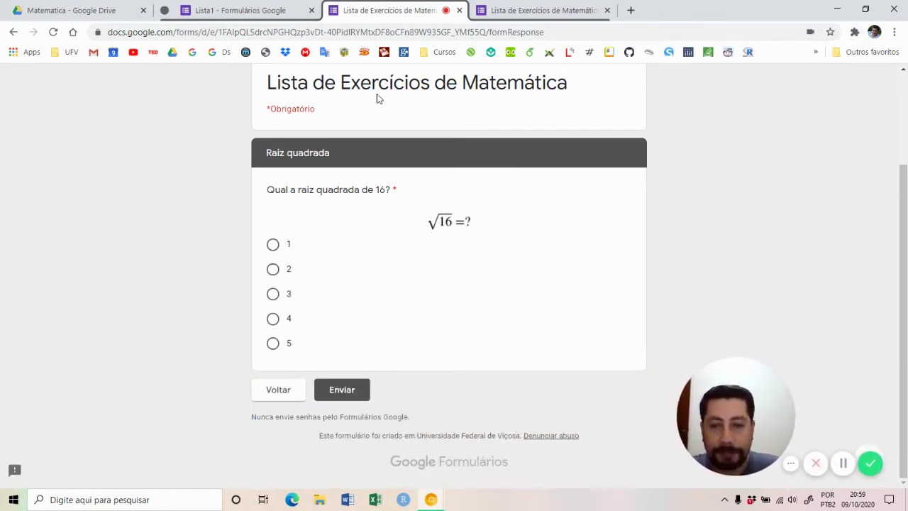
{"action": "left_click", "coordinate": [243, 11]}
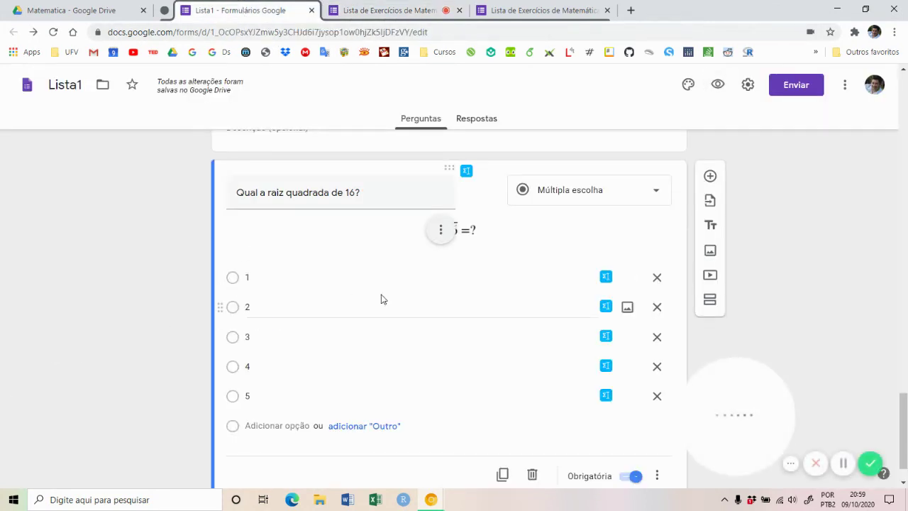
Try entering \sqrt{16} = ? as typed math for answer 1 in place of the handwritten formula, and close the math editor without inserting it.
{"action": "left_click", "coordinate": [606, 277]}
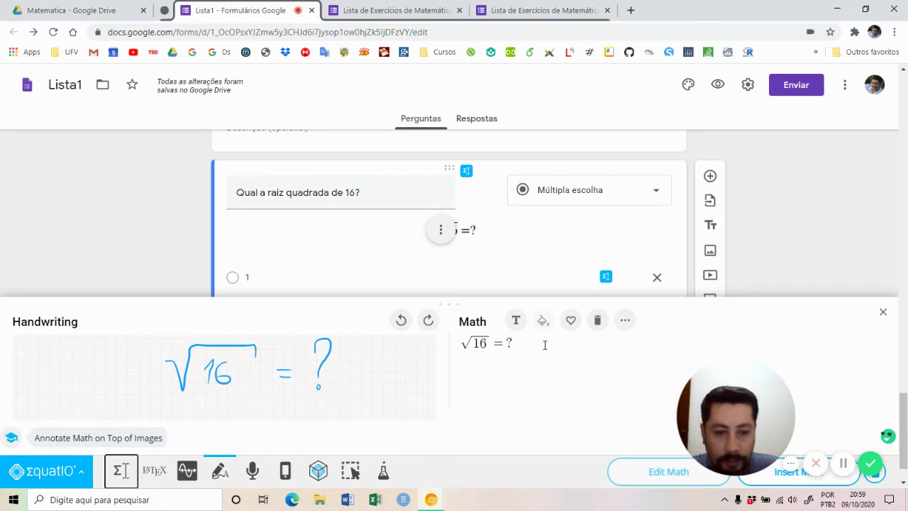
{"action": "left_click", "coordinate": [598, 321]}
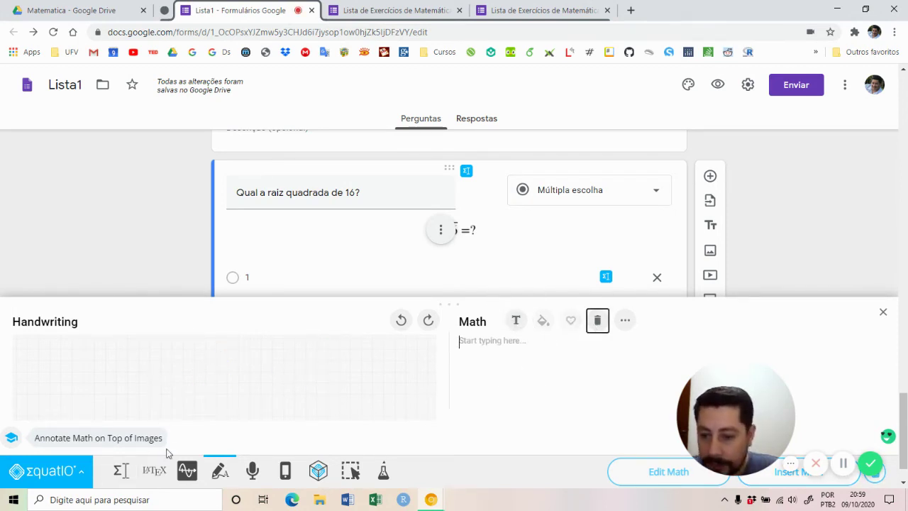
{"action": "left_click", "coordinate": [121, 471]}
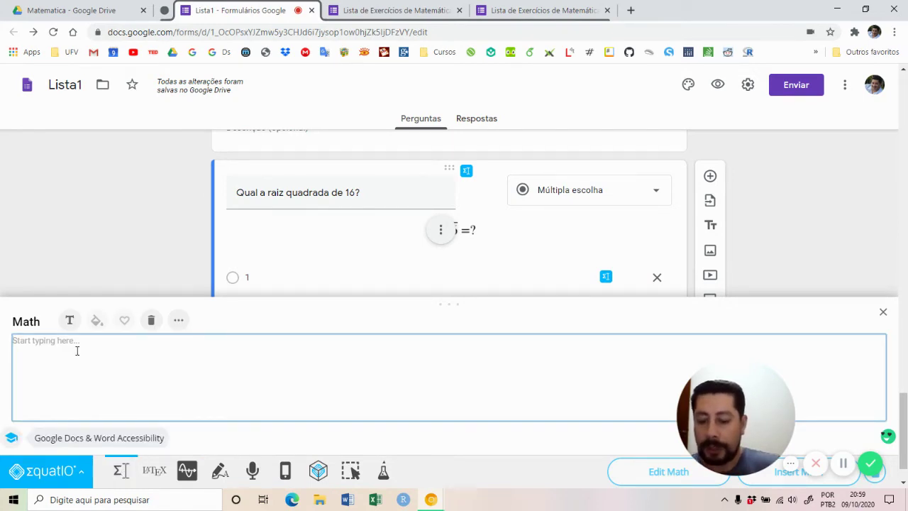
{"action": "type", "text": "\\sqrt"}
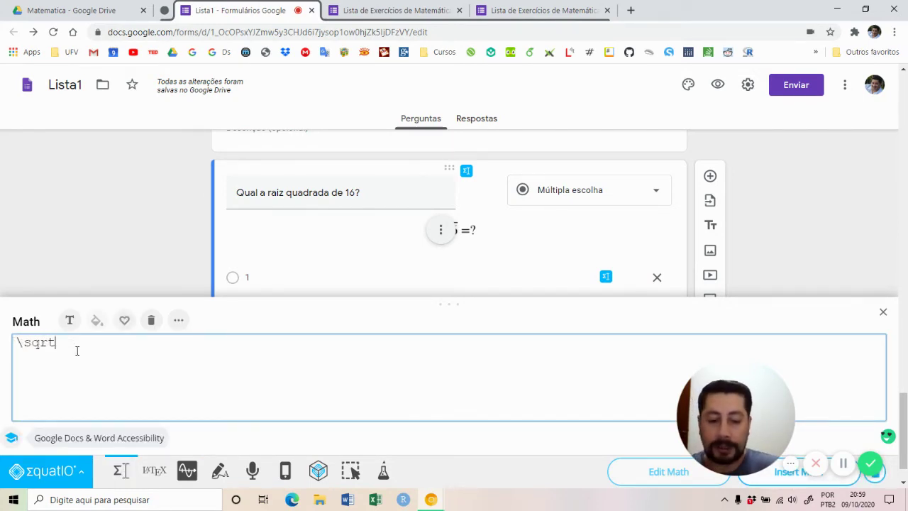
{"action": "type", "text": "{"}
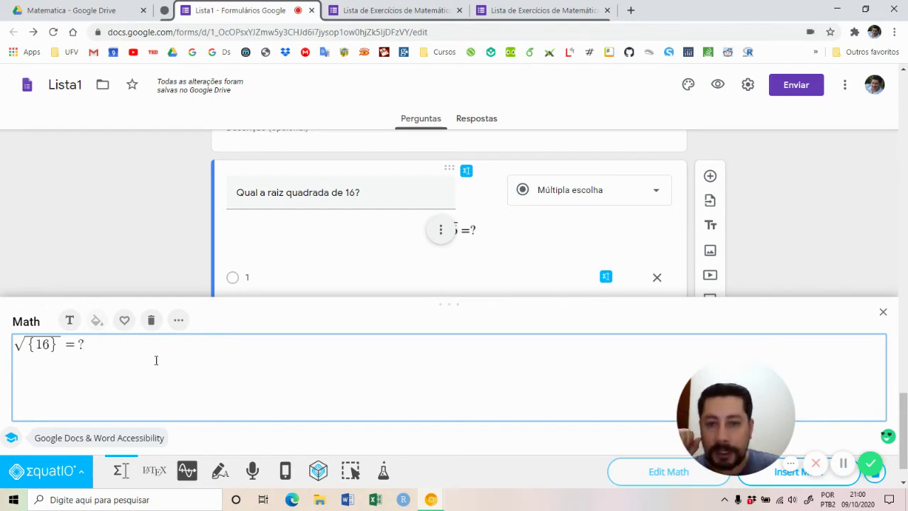
{"action": "left_click", "coordinate": [883, 311]}
Enable "Ir para a seção com base na resposta" for the square root of 9 question.
{"action": "scroll", "coordinate": [177, 344], "scroll_direction": "down", "scroll_amount": 1}
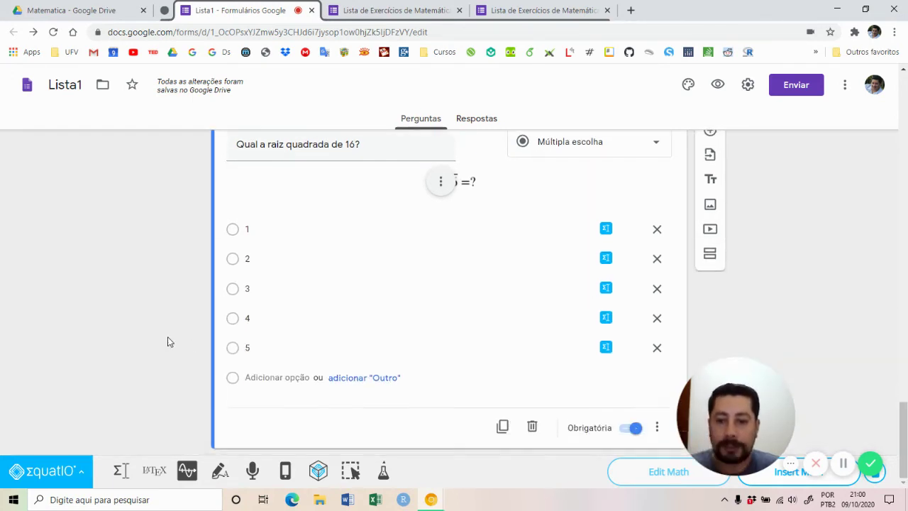
{"action": "scroll", "coordinate": [169, 342], "scroll_direction": "up", "scroll_amount": 3}
{"action": "scroll", "coordinate": [169, 342], "scroll_direction": "down", "scroll_amount": 3}
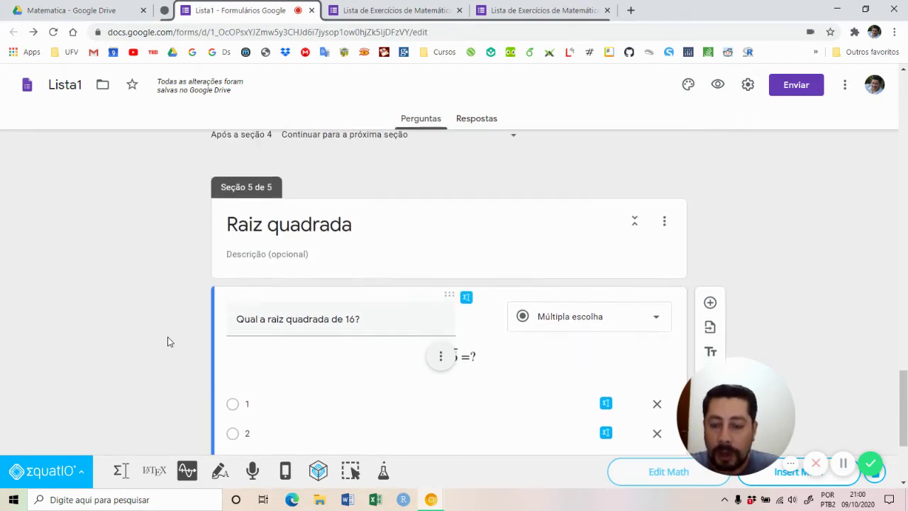
{"action": "scroll", "coordinate": [169, 342], "scroll_direction": "up", "scroll_amount": 20}
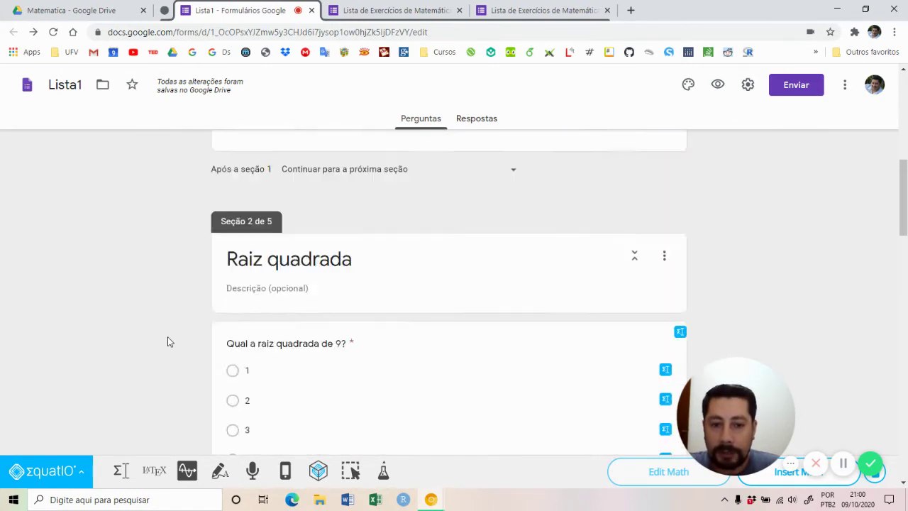
{"action": "scroll", "coordinate": [169, 342], "scroll_direction": "down", "scroll_amount": 6}
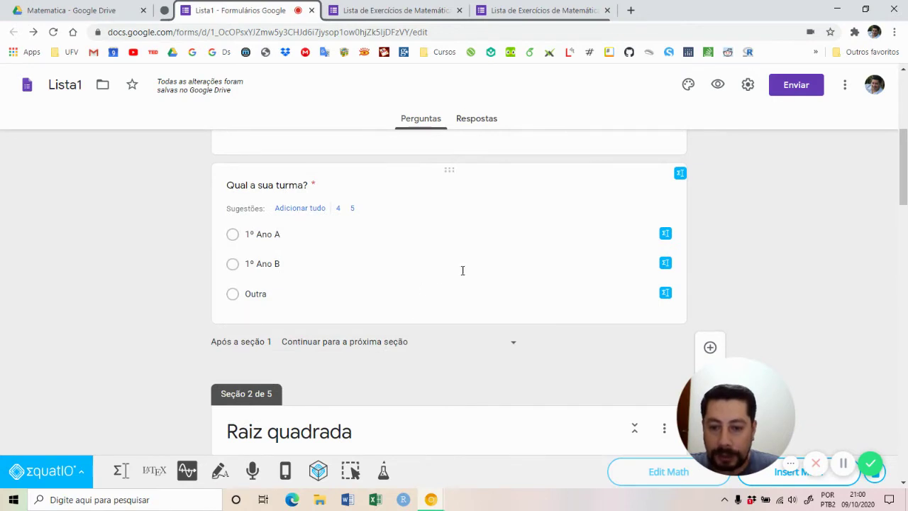
{"action": "scroll", "coordinate": [460, 326], "scroll_direction": "down", "scroll_amount": 4}
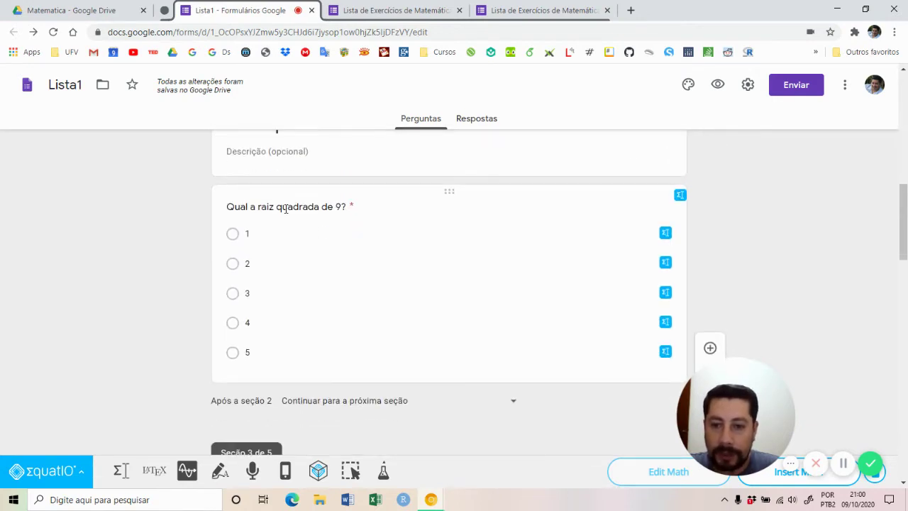
{"action": "left_click", "coordinate": [450, 288]}
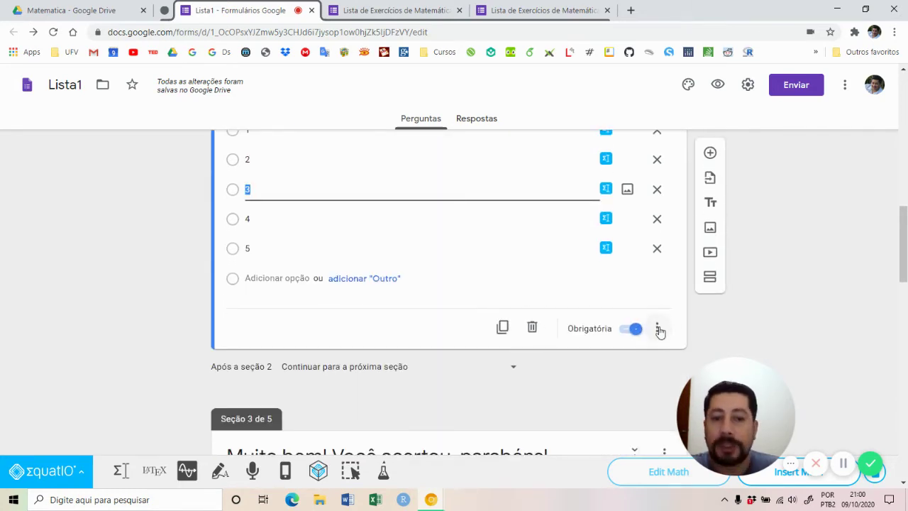
{"action": "left_click", "coordinate": [656, 330]}
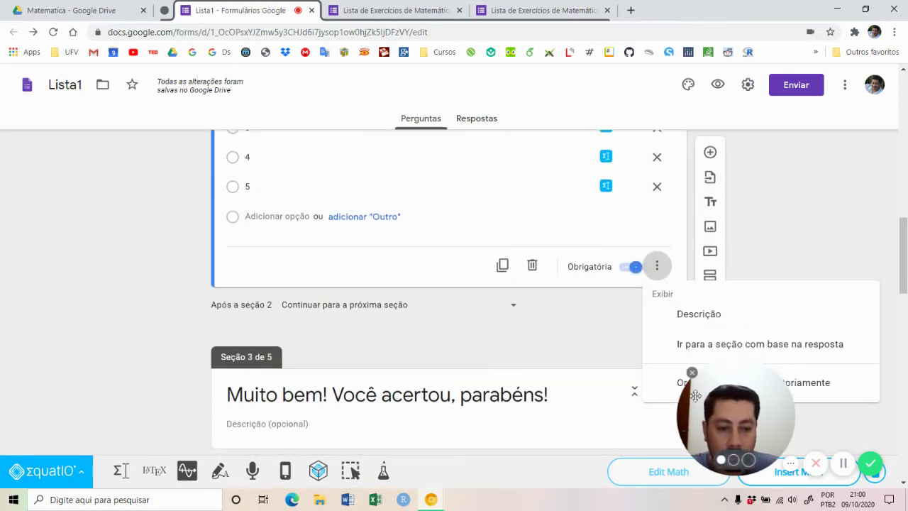
{"action": "left_click_drag", "start_coordinate": [743, 391], "coordinate": [96, 357]}
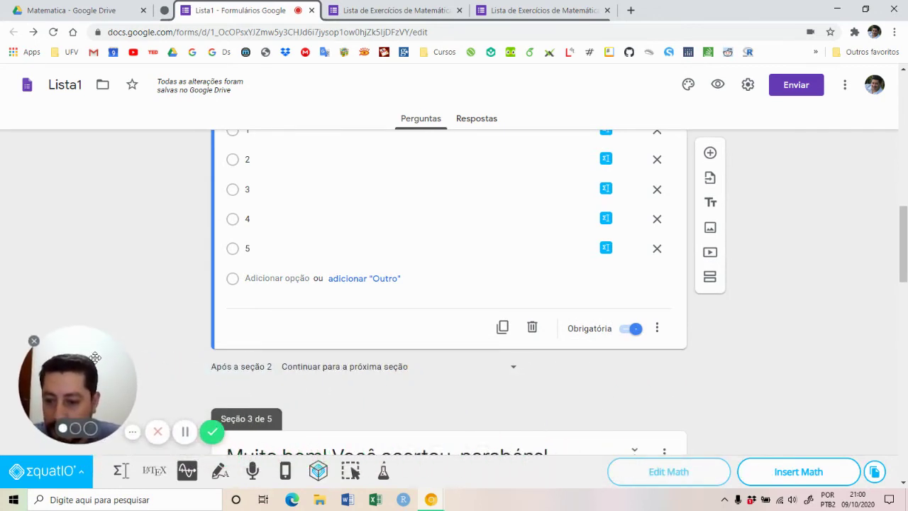
{"action": "left_click", "coordinate": [653, 333]}
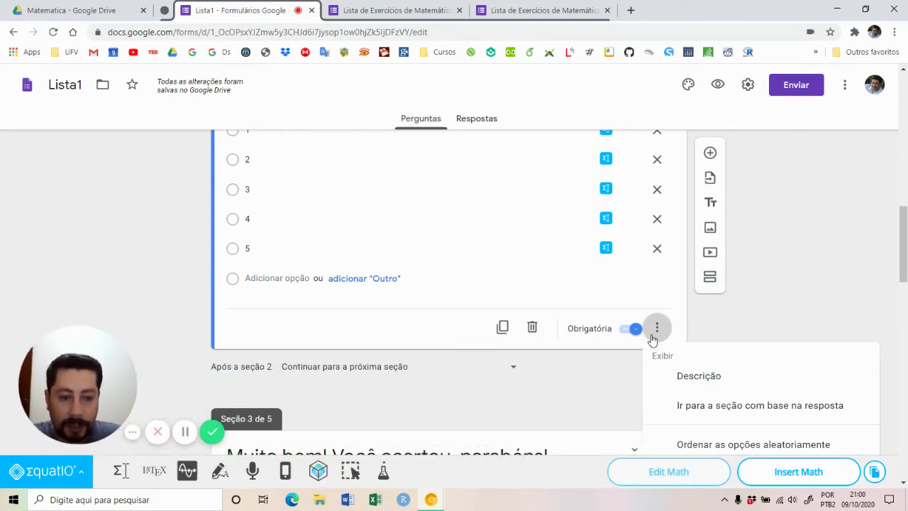
{"action": "left_click", "coordinate": [699, 406]}
{"action": "scroll", "coordinate": [566, 345], "scroll_direction": "up", "scroll_amount": 2}
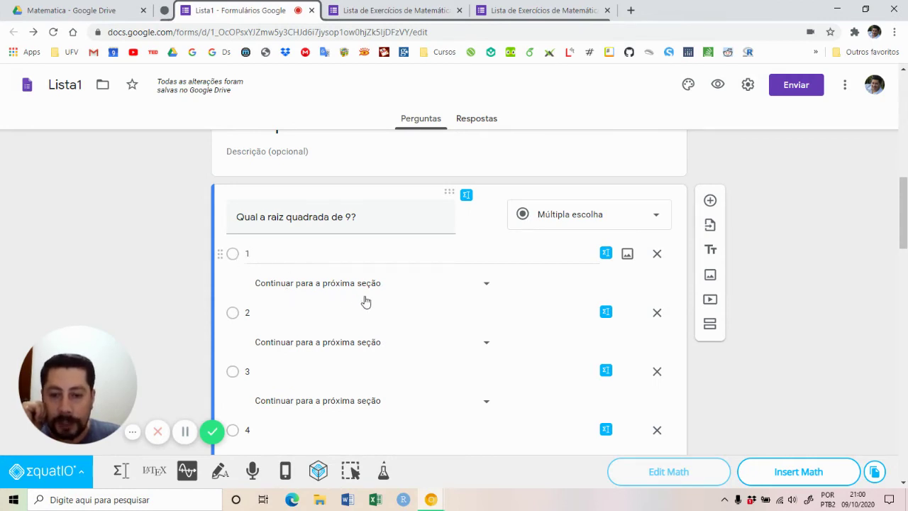
Route answers 1 and 2 of the square root of 9 question to section 4 (Tente novamente!) and answer 3 to section 3 (Muito bem!).
{"action": "left_click", "coordinate": [486, 287]}
{"action": "scroll", "coordinate": [470, 310], "scroll_direction": "down", "scroll_amount": 1}
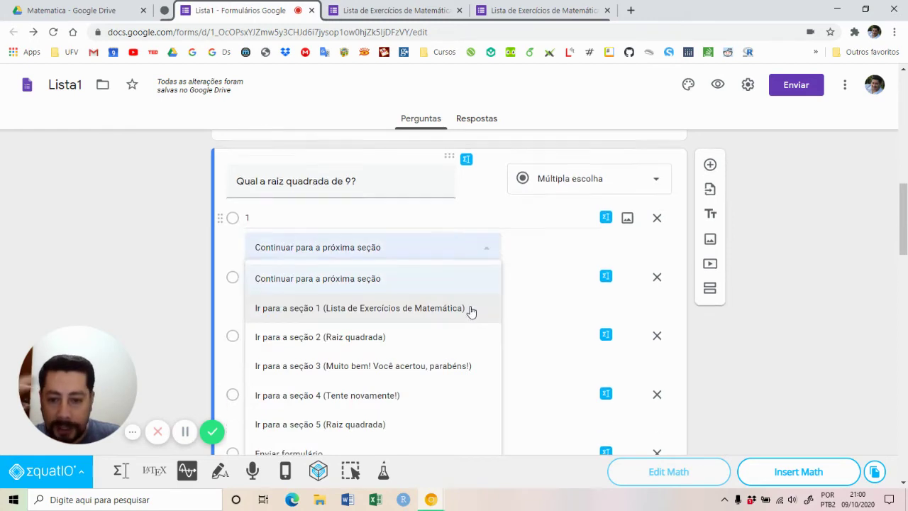
{"action": "left_click", "coordinate": [338, 398]}
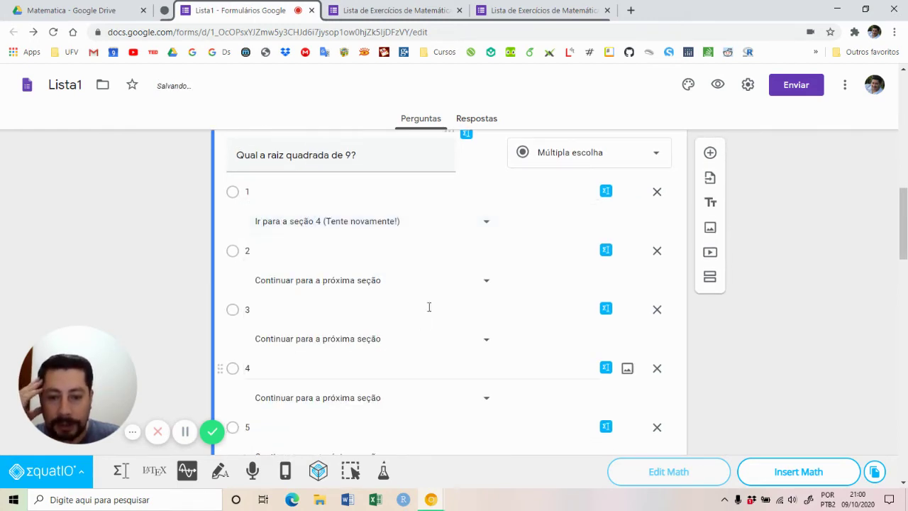
{"action": "left_click", "coordinate": [486, 285]}
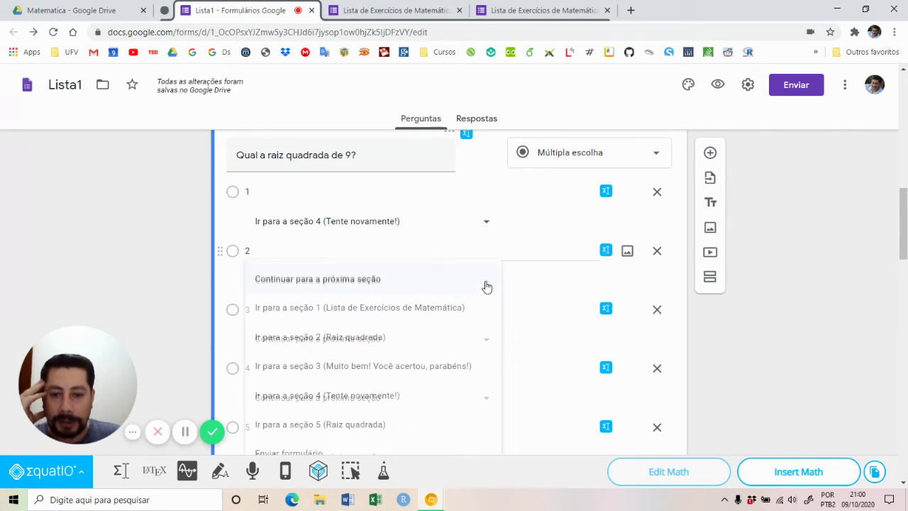
{"action": "left_click", "coordinate": [384, 395]}
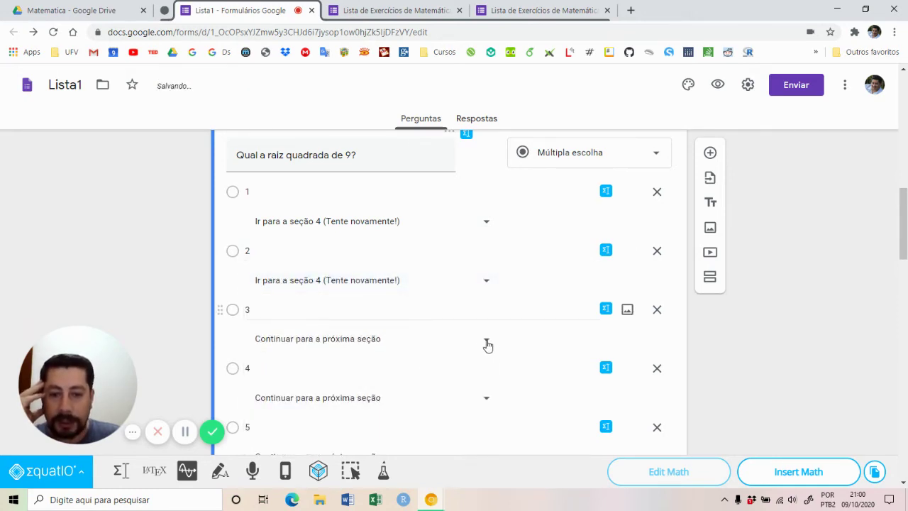
{"action": "left_click", "coordinate": [487, 343]}
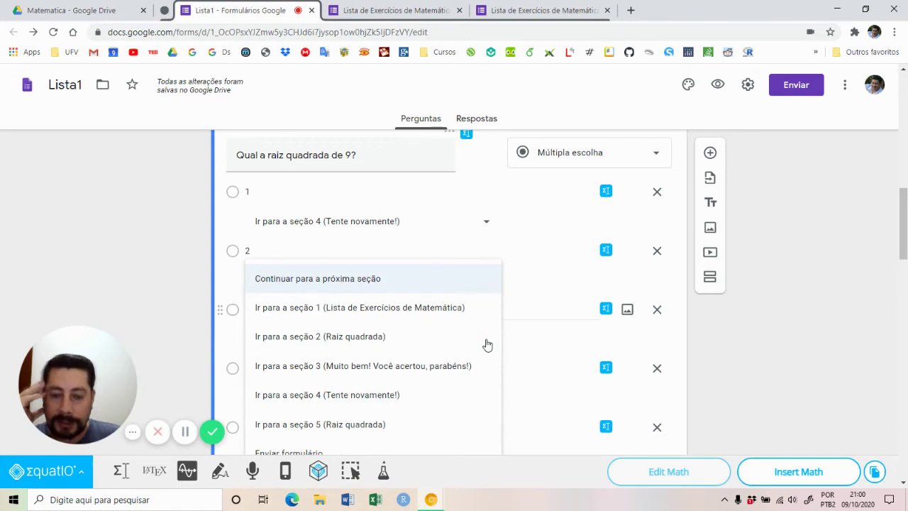
{"action": "left_click", "coordinate": [340, 371]}
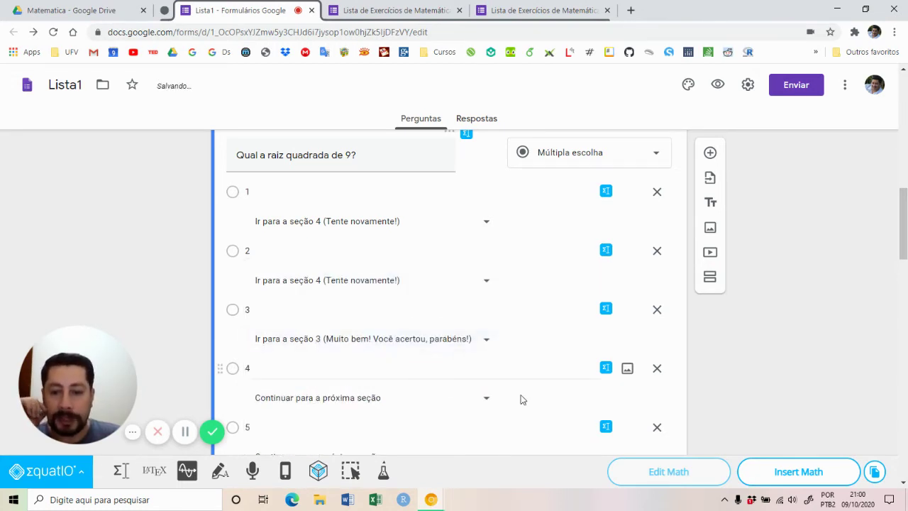
Route answers 4 and 5 of the square root of 9 question to section 4 (Tente novamente!).
{"action": "scroll", "coordinate": [519, 399], "scroll_direction": "down", "scroll_amount": 3}
{"action": "left_click", "coordinate": [485, 211]}
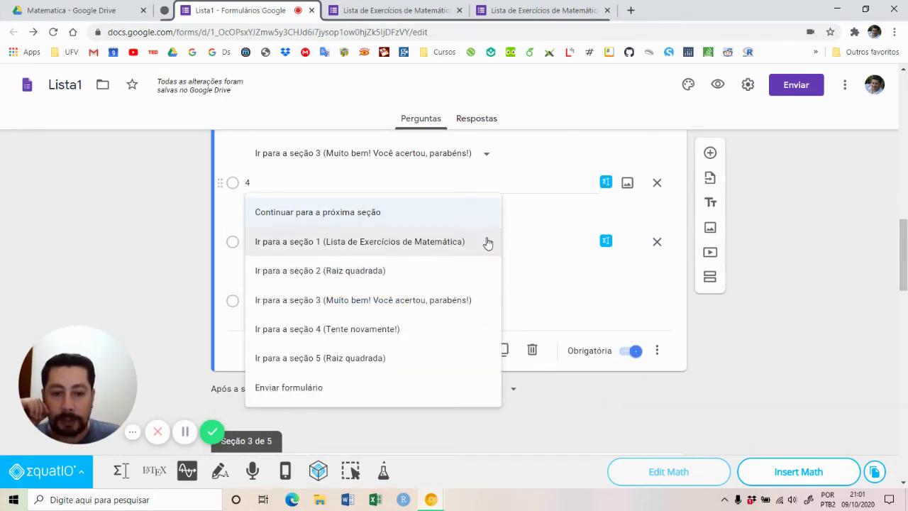
{"action": "left_click", "coordinate": [403, 334]}
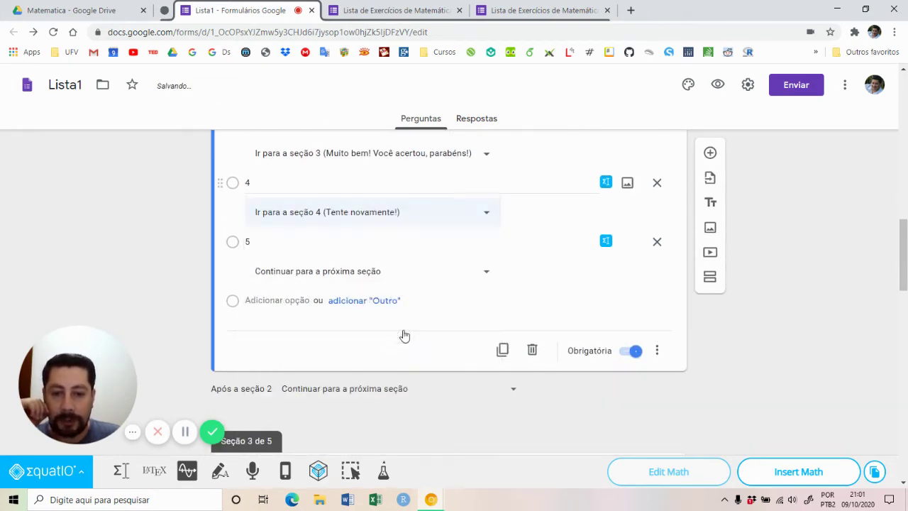
{"action": "left_click", "coordinate": [485, 271]}
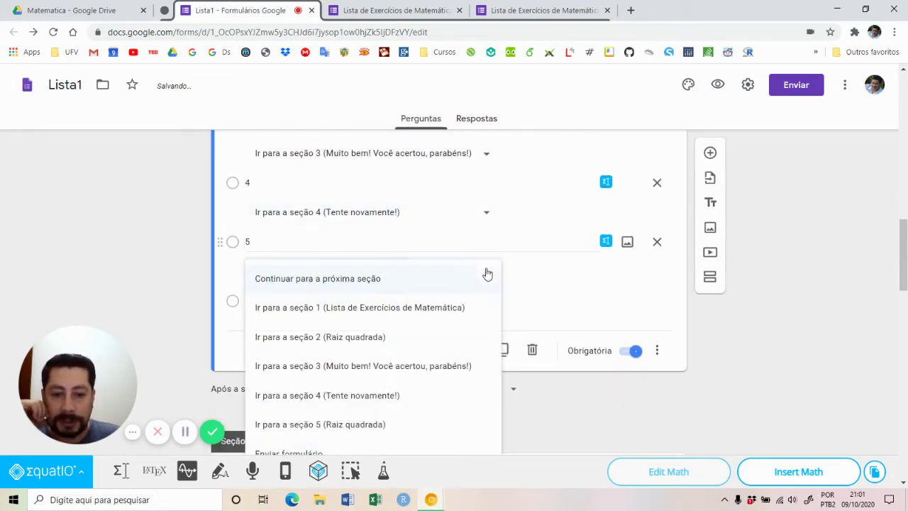
{"action": "left_click", "coordinate": [375, 399]}
Set the navigation after section 3 (Muito bem! Você acertou, parabéns!) to go to section 5 (Raiz quadrada).
{"action": "scroll", "coordinate": [466, 381], "scroll_direction": "down", "scroll_amount": 3}
{"action": "scroll", "coordinate": [468, 382], "scroll_direction": "down", "scroll_amount": 3}
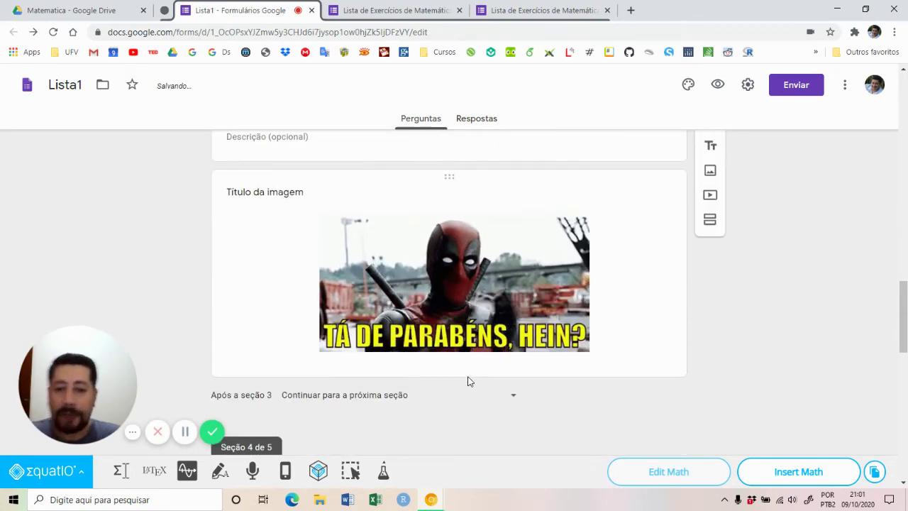
{"action": "scroll", "coordinate": [501, 274], "scroll_direction": "up", "scroll_amount": 2}
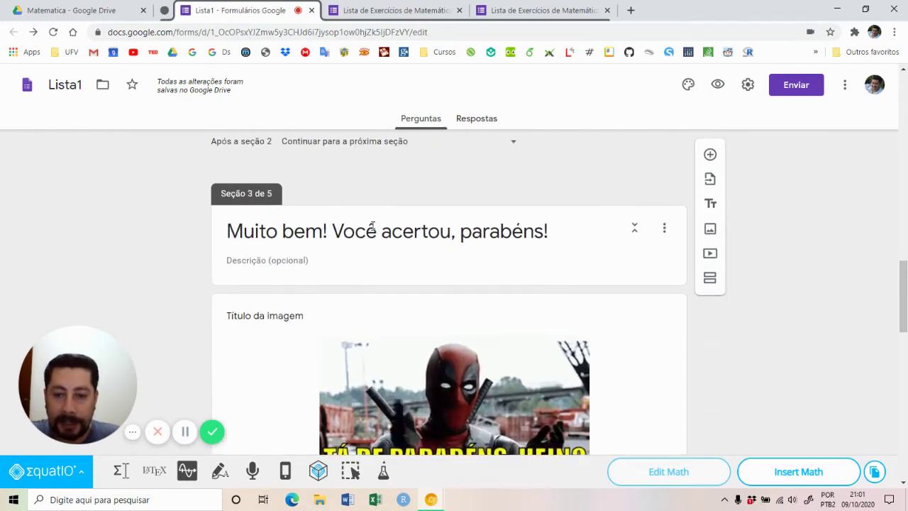
{"action": "scroll", "coordinate": [388, 266], "scroll_direction": "down", "scroll_amount": 3}
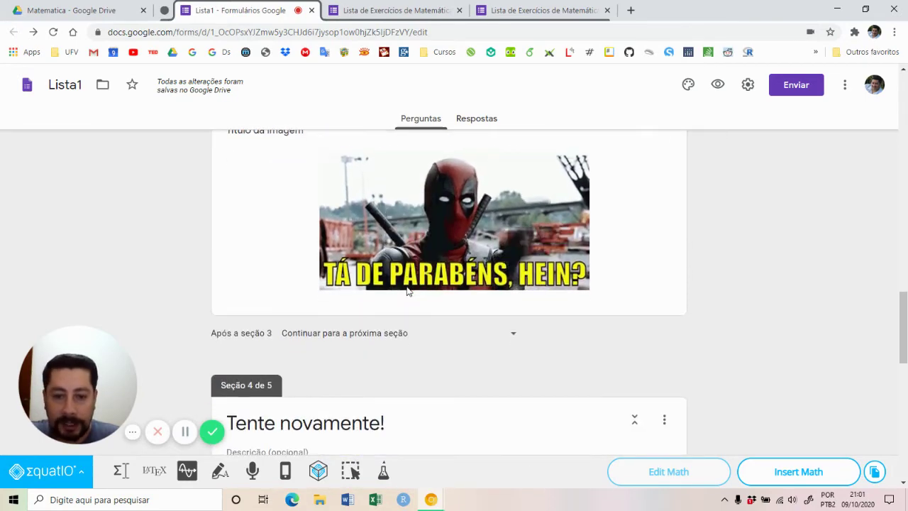
{"action": "left_click", "coordinate": [516, 338]}
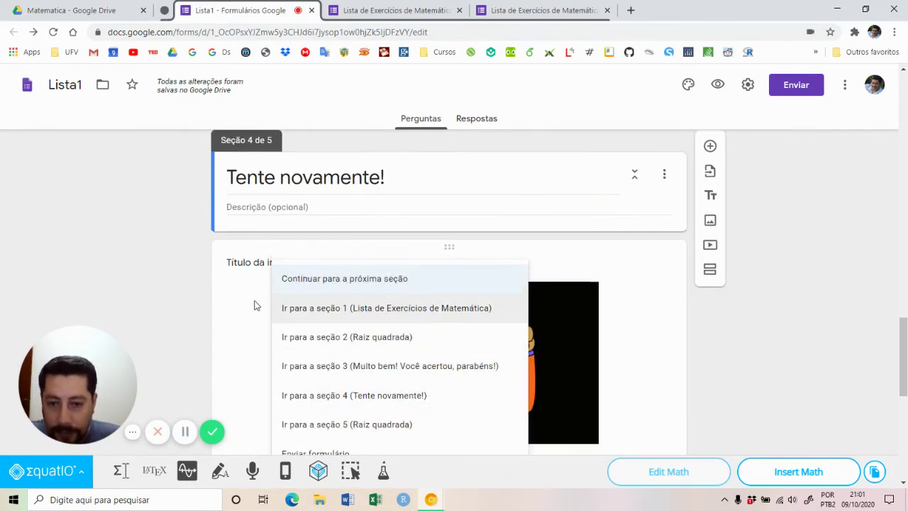
{"action": "left_click", "coordinate": [159, 280]}
{"action": "scroll", "coordinate": [193, 267], "scroll_direction": "up", "scroll_amount": 4}
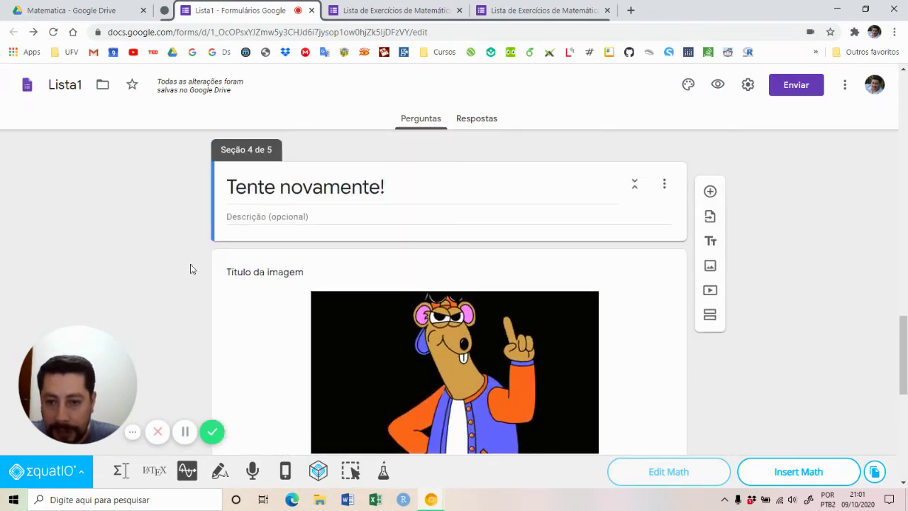
{"action": "left_click", "coordinate": [514, 288]}
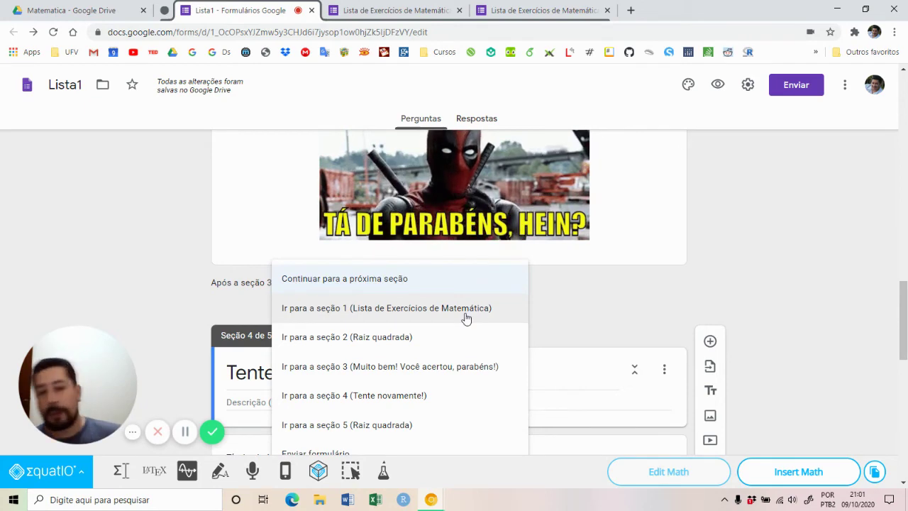
{"action": "left_click", "coordinate": [362, 425]}
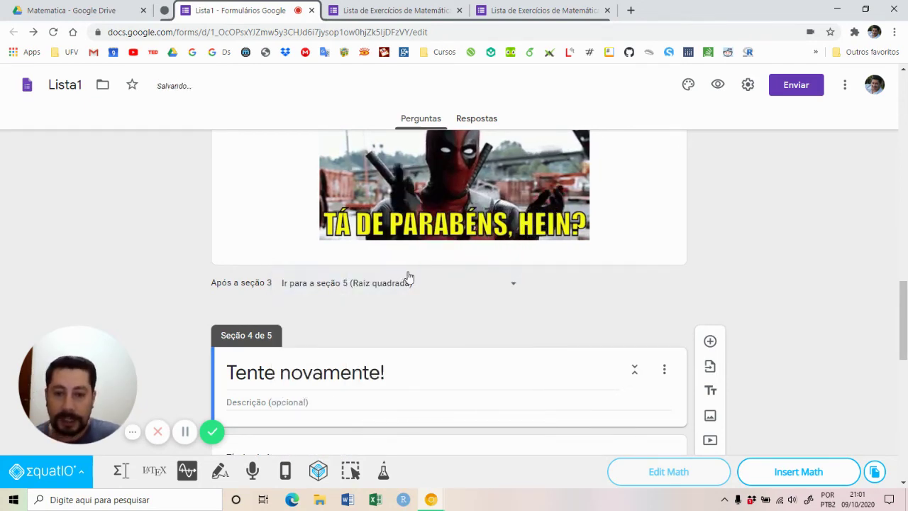
Set the navigation after section 4 (Tente novamente!) to return to section 2 (Raiz quadrada).
{"action": "scroll", "coordinate": [192, 329], "scroll_direction": "down", "scroll_amount": 5}
{"action": "scroll", "coordinate": [428, 384], "scroll_direction": "down", "scroll_amount": 1}
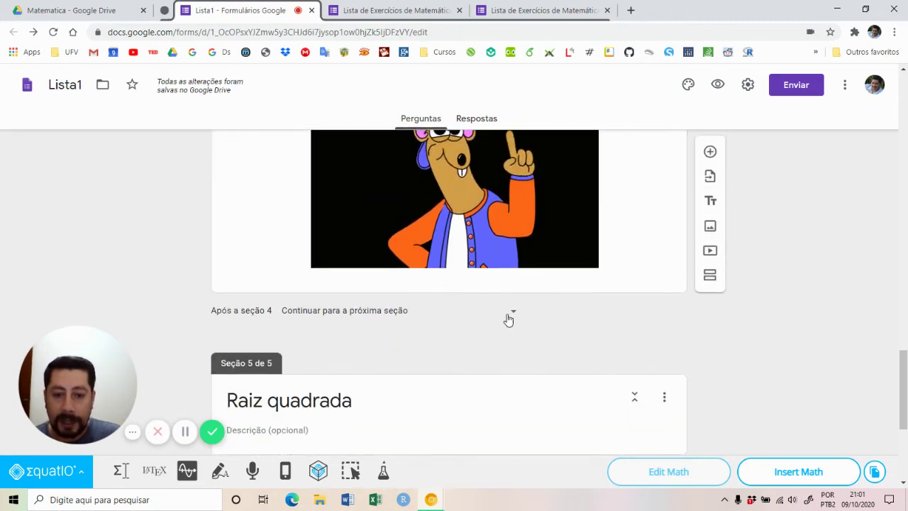
{"action": "left_click", "coordinate": [511, 314]}
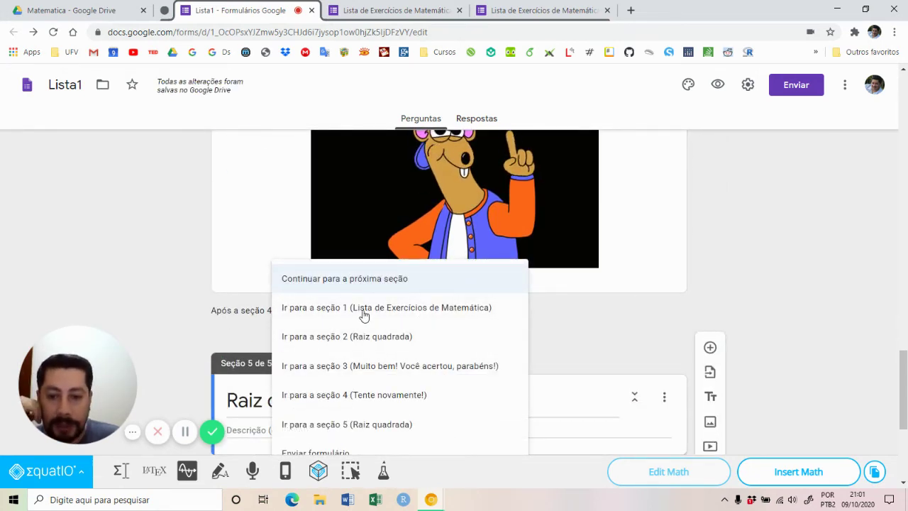
{"action": "left_click", "coordinate": [329, 338]}
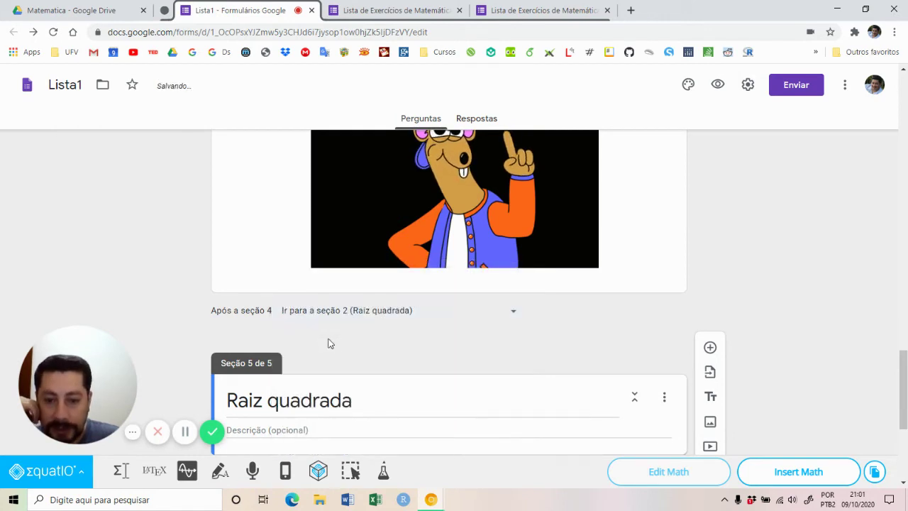
From the square root of 16 question, start importing questions and choose the Lista1 form as the source.
{"action": "scroll", "coordinate": [328, 343], "scroll_direction": "down", "scroll_amount": 4}
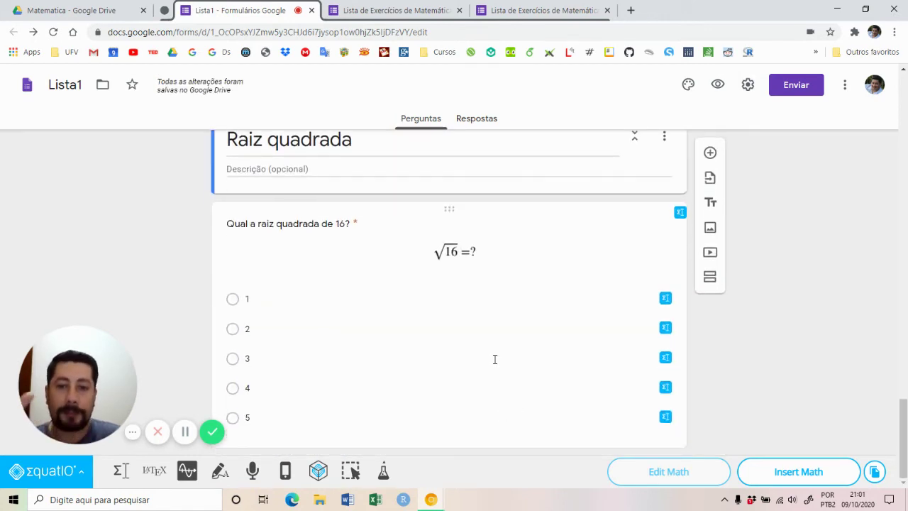
{"action": "scroll", "coordinate": [495, 360], "scroll_direction": "up", "scroll_amount": 2}
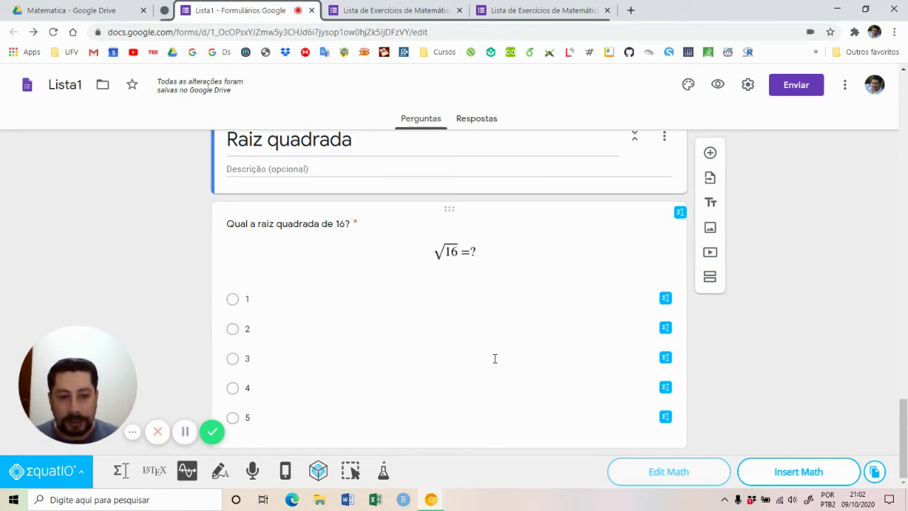
{"action": "left_click", "coordinate": [495, 364]}
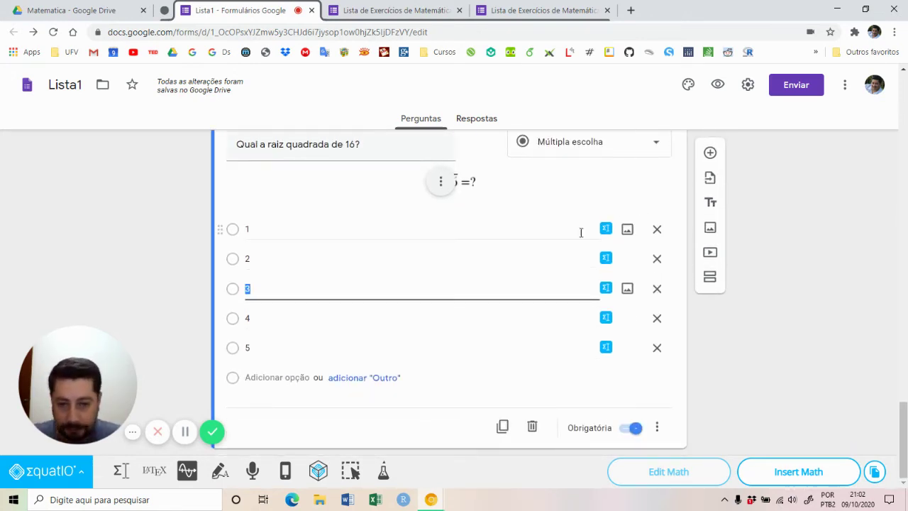
{"action": "left_click", "coordinate": [711, 183]}
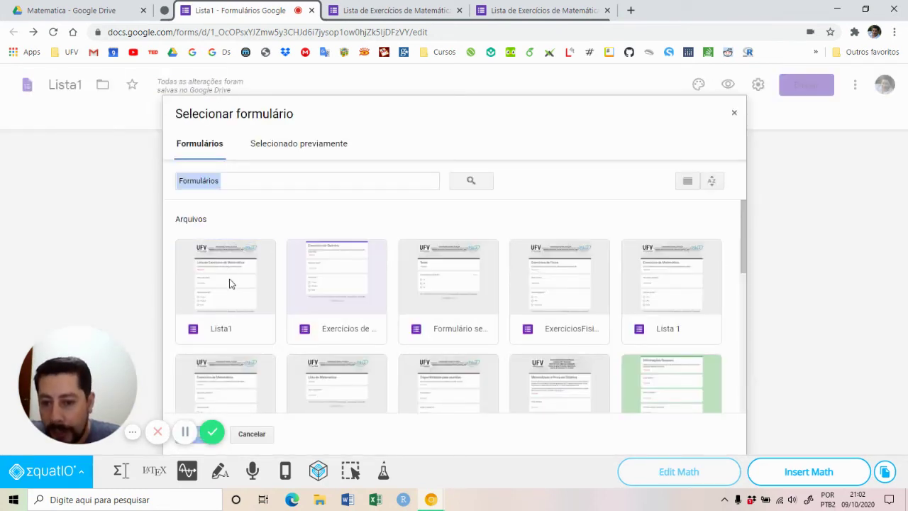
{"action": "left_click", "coordinate": [229, 284]}
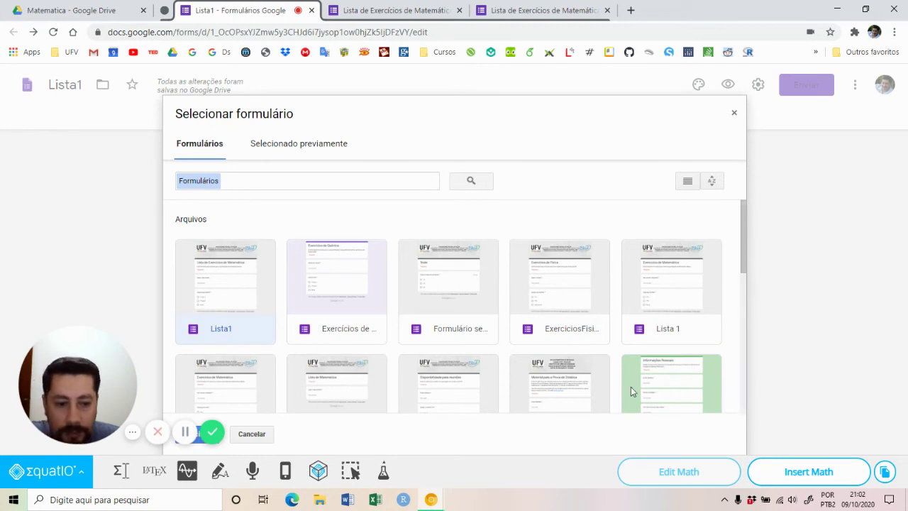
{"action": "scroll", "coordinate": [628, 383], "scroll_direction": "down", "scroll_amount": 10}
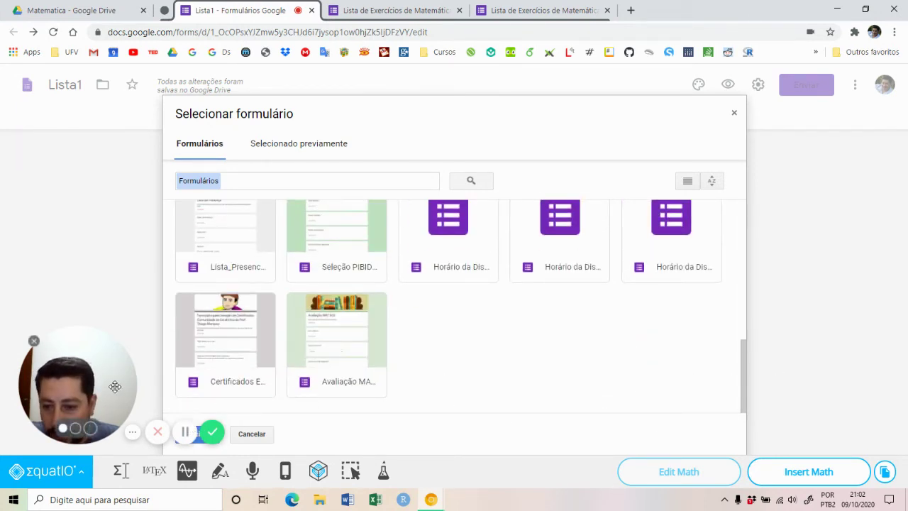
{"action": "left_click_drag", "start_coordinate": [116, 388], "coordinate": [105, 332]}
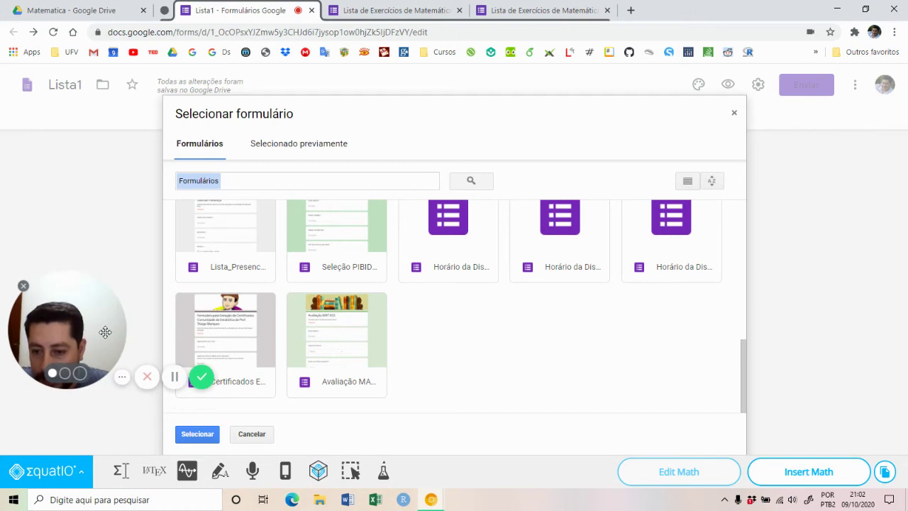
{"action": "left_click", "coordinate": [190, 433]}
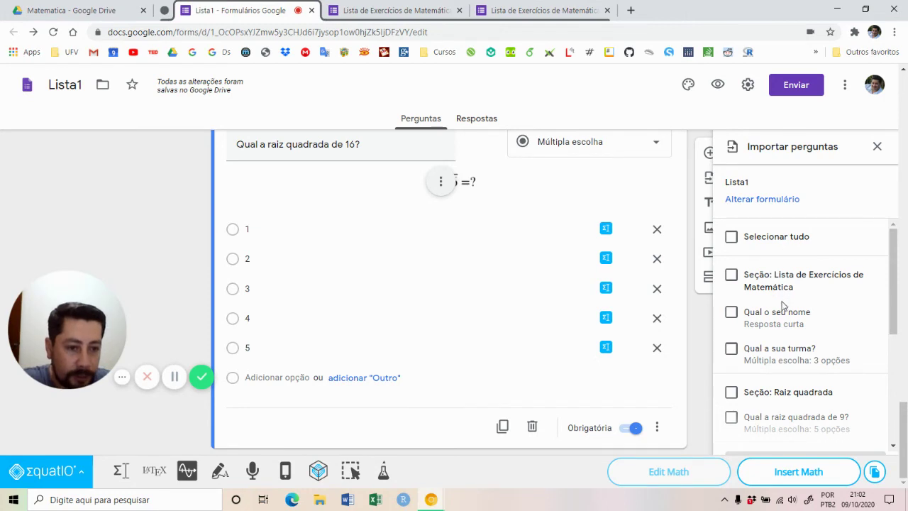
Mark the sections "Muito bem! Você acertou, parabéns!" and "Tente novamente!" with their images for import.
{"action": "scroll", "coordinate": [784, 307], "scroll_direction": "down", "scroll_amount": 1}
{"action": "scroll", "coordinate": [794, 305], "scroll_direction": "up", "scroll_amount": 1}
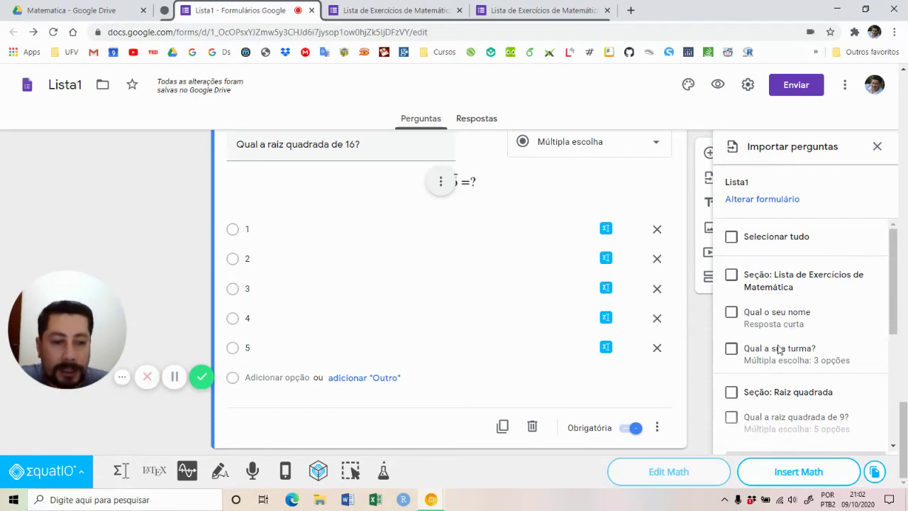
{"action": "scroll", "coordinate": [801, 348], "scroll_direction": "down", "scroll_amount": 2}
{"action": "scroll", "coordinate": [806, 346], "scroll_direction": "down", "scroll_amount": 1}
{"action": "scroll", "coordinate": [780, 305], "scroll_direction": "up", "scroll_amount": 1}
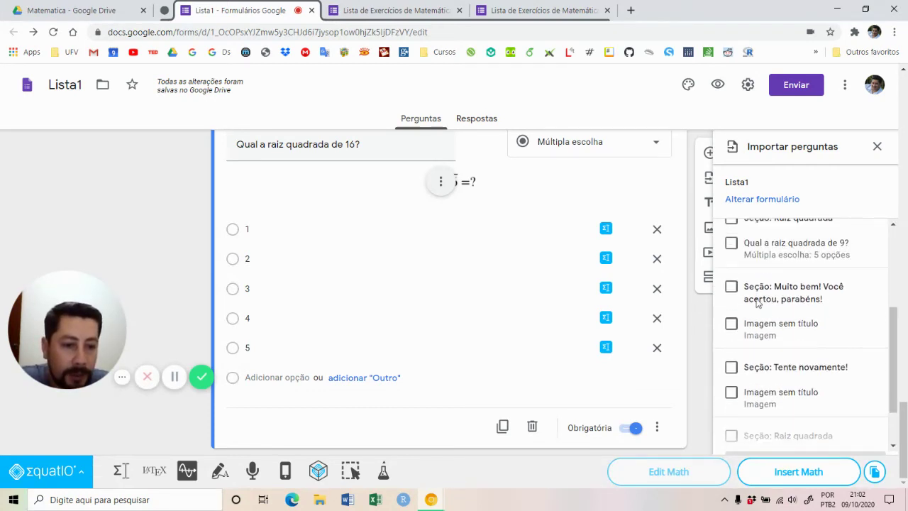
{"action": "left_click", "coordinate": [732, 287]}
{"action": "left_click", "coordinate": [731, 367]}
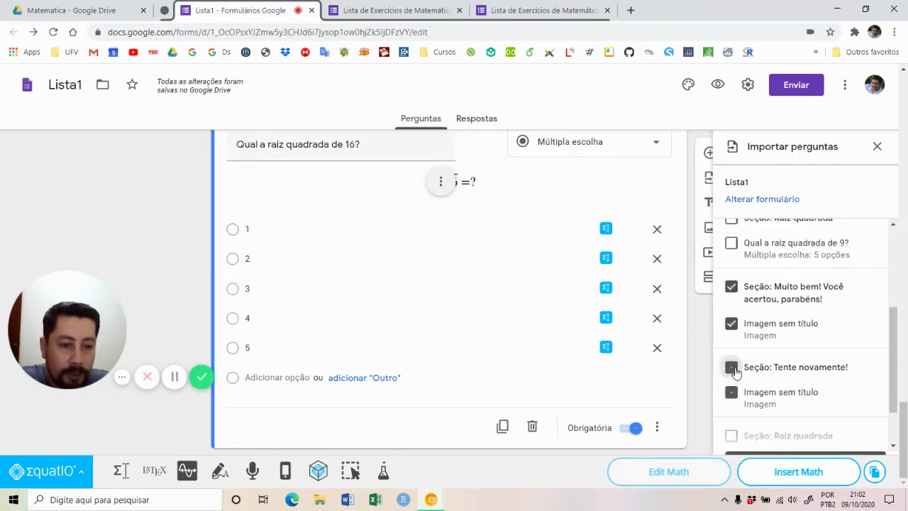
Hide the EquatIO toolbar that covers the import command and import the four selected items.
{"action": "scroll", "coordinate": [791, 389], "scroll_direction": "down", "scroll_amount": 1}
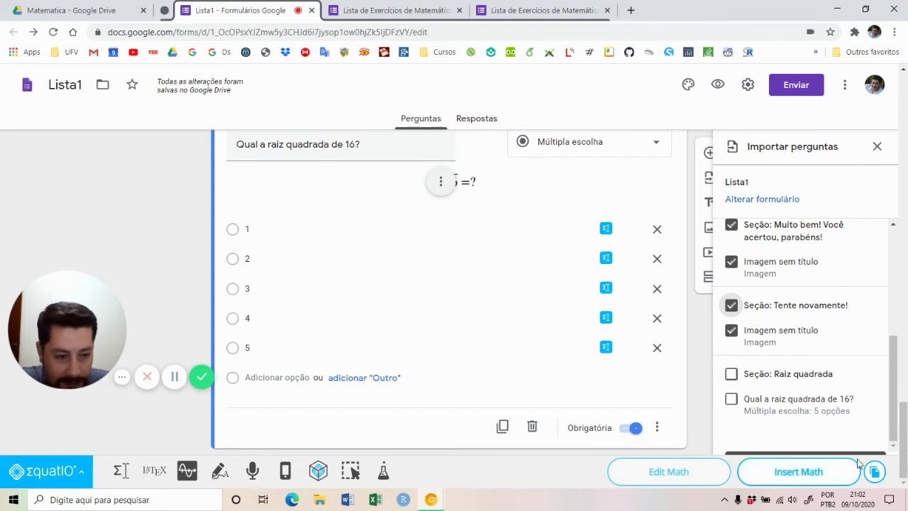
{"action": "left_click", "coordinate": [83, 474]}
{"action": "left_click", "coordinate": [49, 436]}
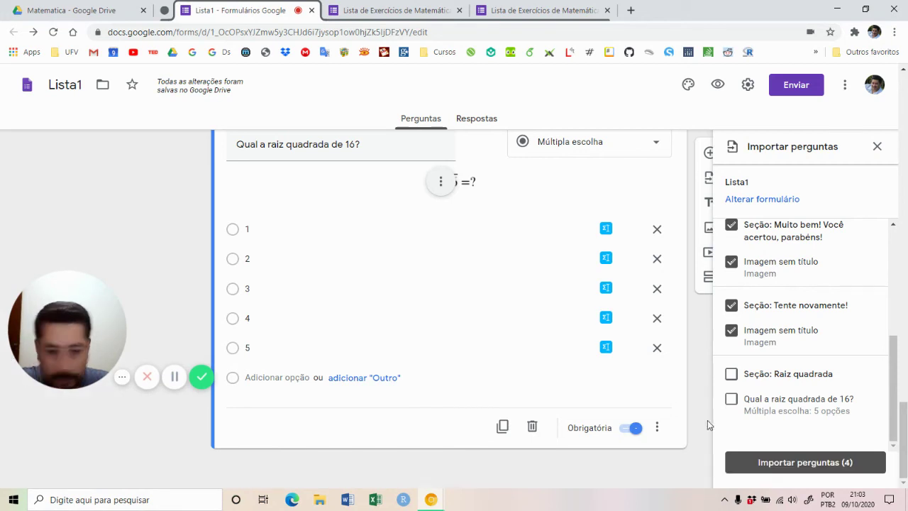
{"action": "left_click", "coordinate": [780, 460]}
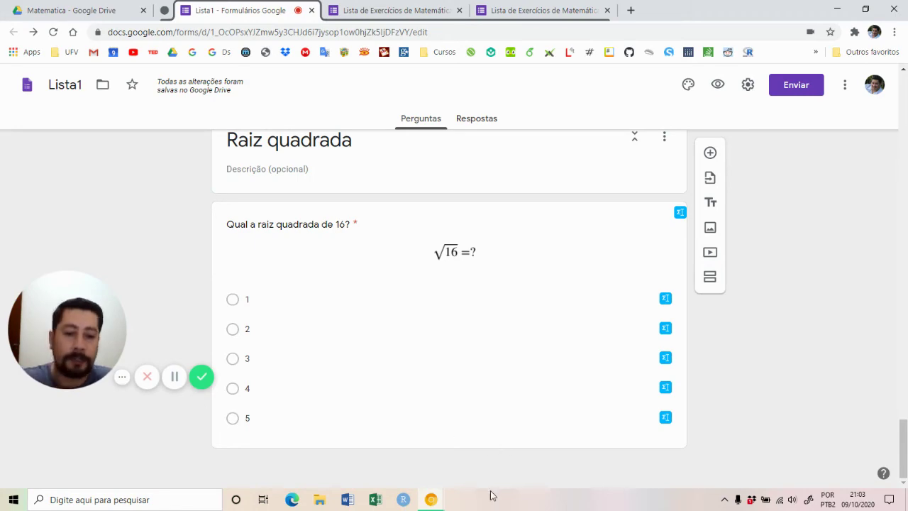
Look through the form's sections to check where the imported feedback sections were placed.
{"action": "scroll", "coordinate": [489, 385], "scroll_direction": "up", "scroll_amount": 8}
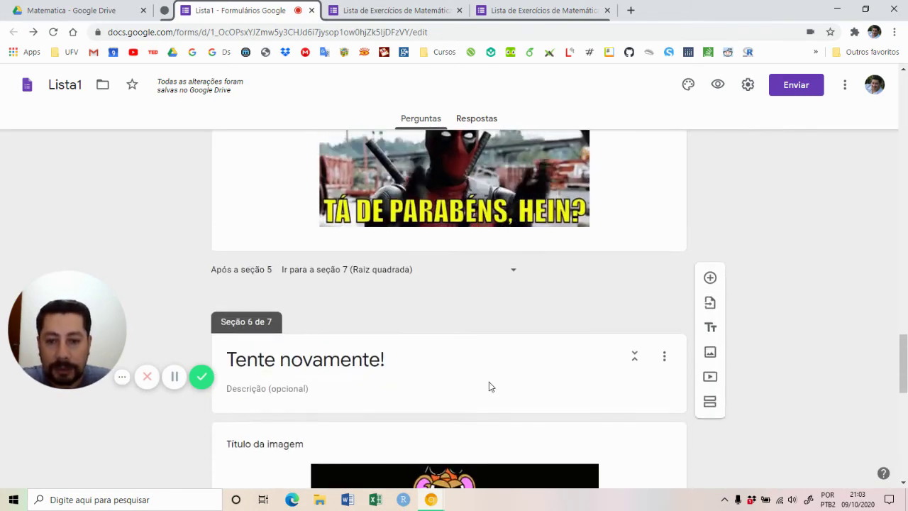
{"action": "scroll", "coordinate": [489, 385], "scroll_direction": "up", "scroll_amount": 20}
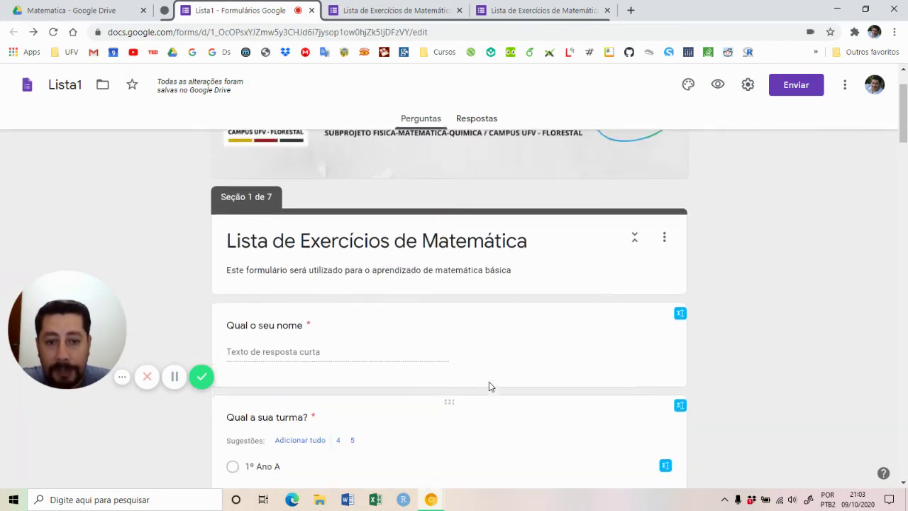
{"action": "scroll", "coordinate": [489, 386], "scroll_direction": "up", "scroll_amount": 1}
{"action": "scroll", "coordinate": [488, 385], "scroll_direction": "down", "scroll_amount": 9}
{"action": "scroll", "coordinate": [488, 385], "scroll_direction": "up", "scroll_amount": 2}
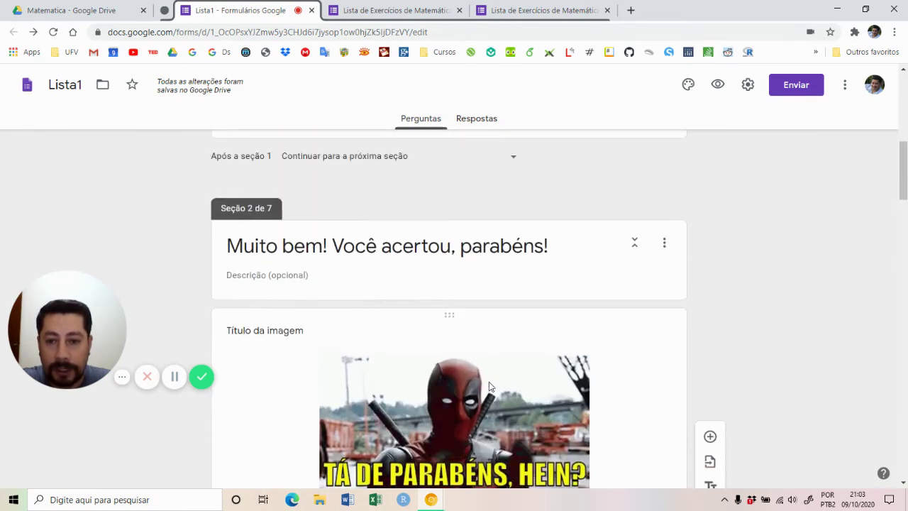
{"action": "scroll", "coordinate": [322, 211], "scroll_direction": "down", "scroll_amount": 2}
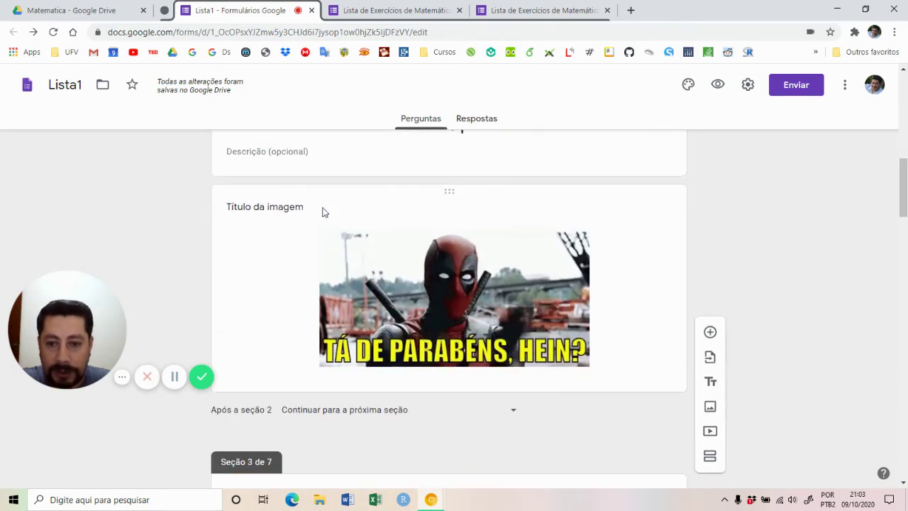
{"action": "scroll", "coordinate": [322, 211], "scroll_direction": "up", "scroll_amount": 1}
{"action": "scroll", "coordinate": [501, 320], "scroll_direction": "down", "scroll_amount": 5}
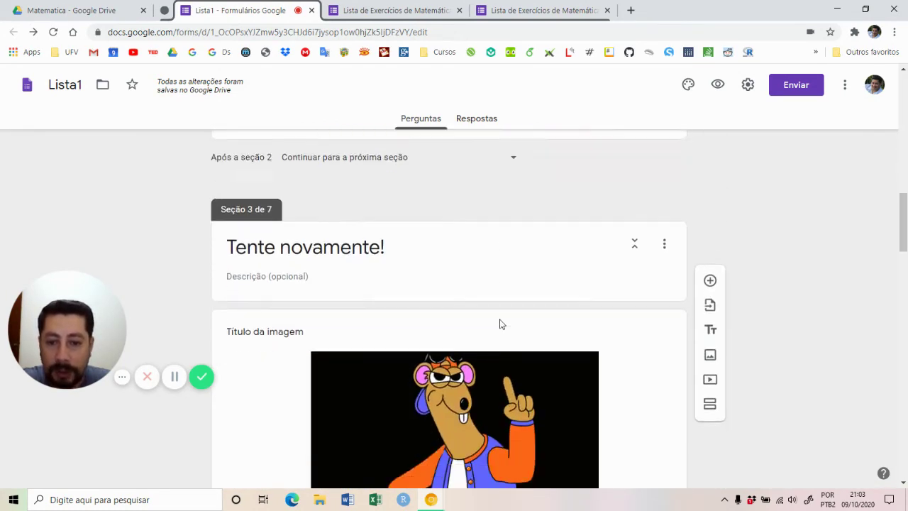
{"action": "scroll", "coordinate": [499, 324], "scroll_direction": "down", "scroll_amount": 3}
{"action": "scroll", "coordinate": [433, 312], "scroll_direction": "up", "scroll_amount": 5}
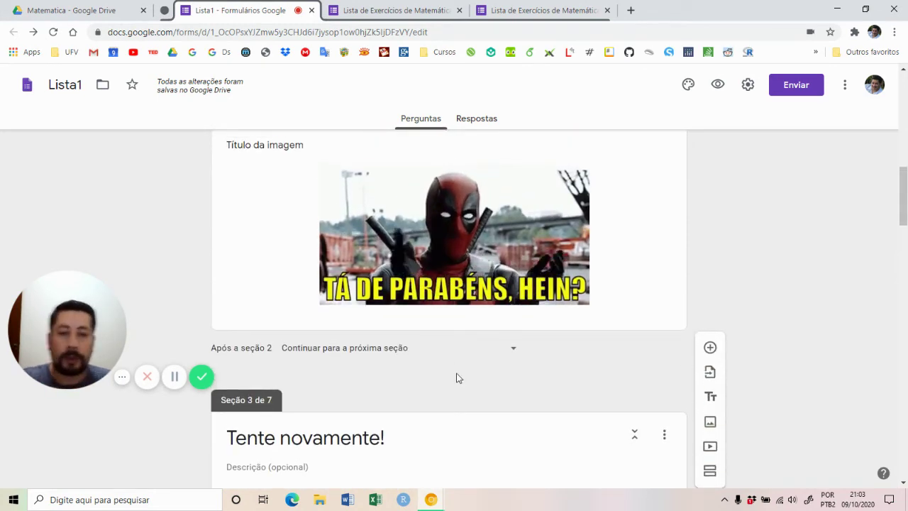
{"action": "scroll", "coordinate": [496, 355], "scroll_direction": "up", "scroll_amount": 2}
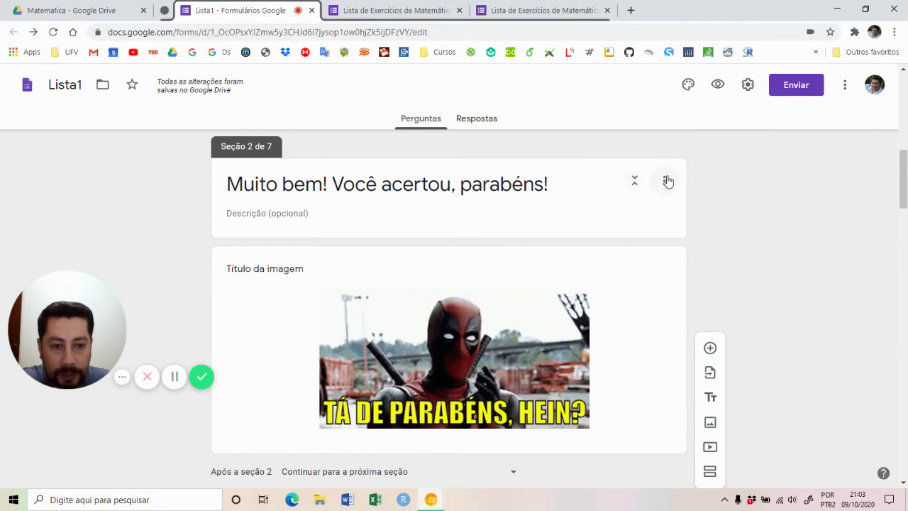
Start reordering the sections and move the section 2 "Muito bem! Você acertou, parabéns!" down to the last place.
{"action": "left_click", "coordinate": [664, 183]}
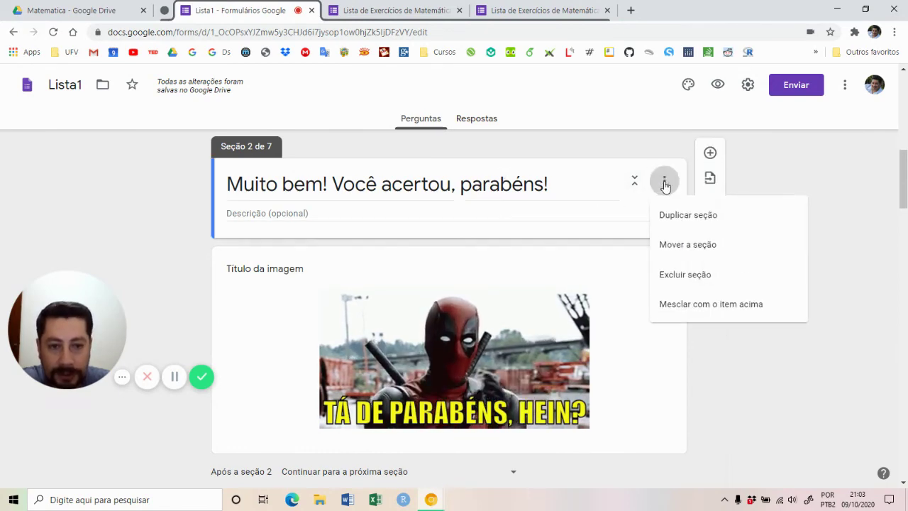
{"action": "left_click", "coordinate": [686, 246]}
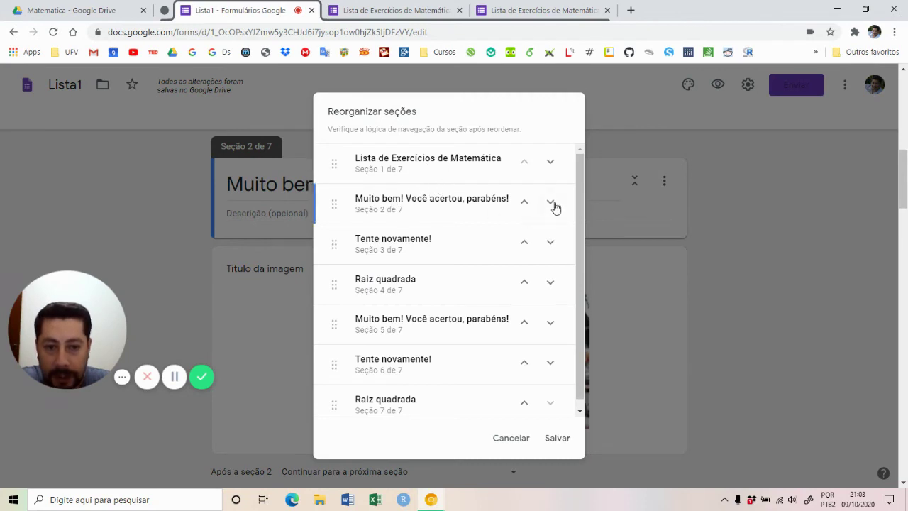
{"action": "left_click", "coordinate": [551, 205]}
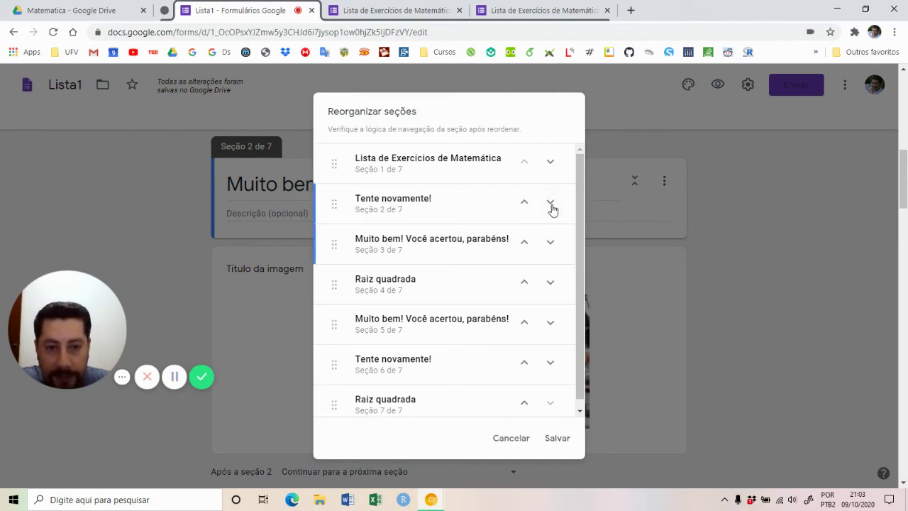
{"action": "left_click", "coordinate": [551, 243]}
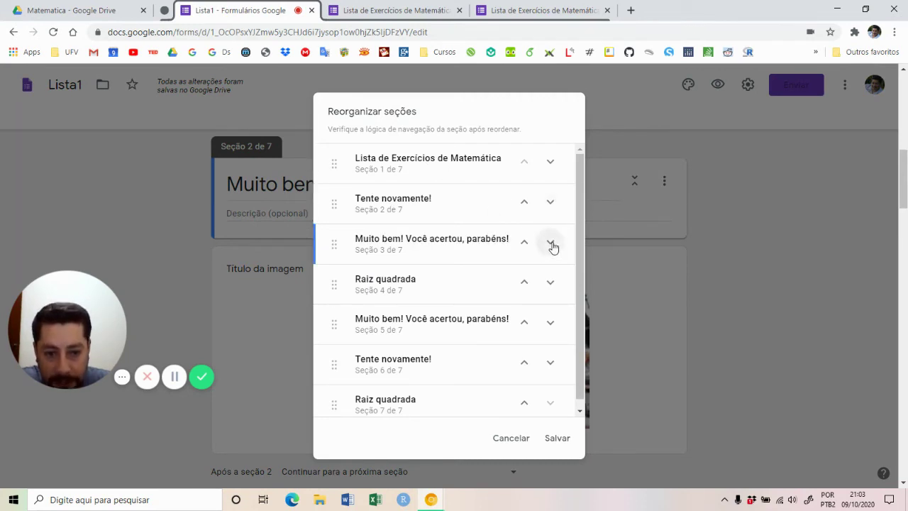
{"action": "left_click", "coordinate": [551, 282]}
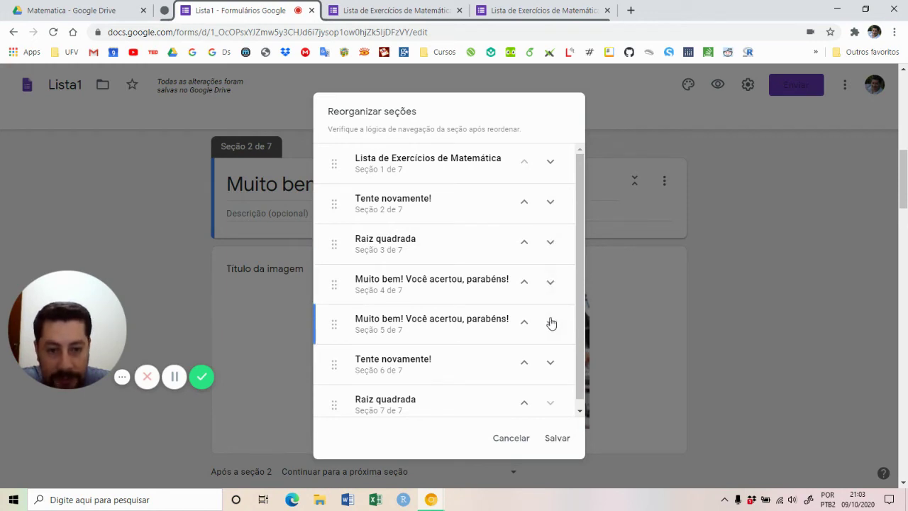
{"action": "left_click", "coordinate": [552, 324]}
{"action": "left_click", "coordinate": [552, 362]}
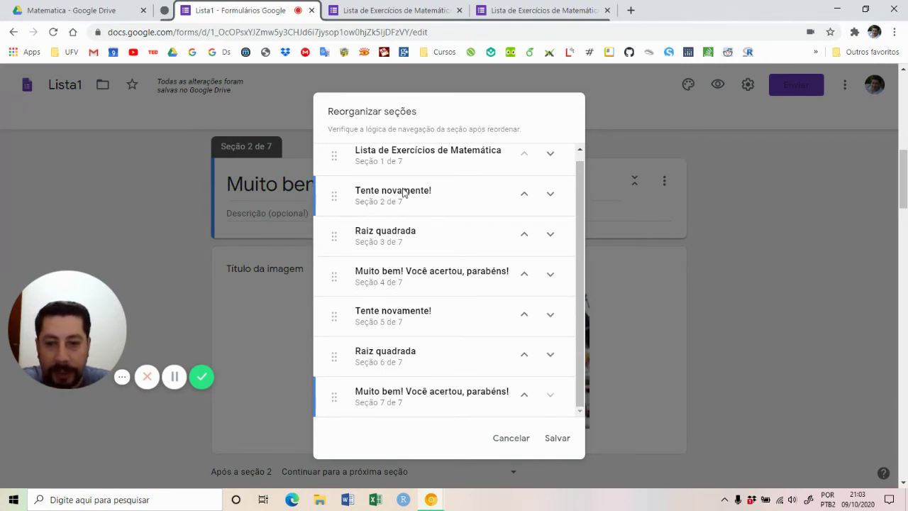
Move the section 2 "Tente novamente!" down to the last place, after "Muito bem! Você acertou, parabéns!", and save the section order.
{"action": "scroll", "coordinate": [410, 201], "scroll_direction": "up", "scroll_amount": 1}
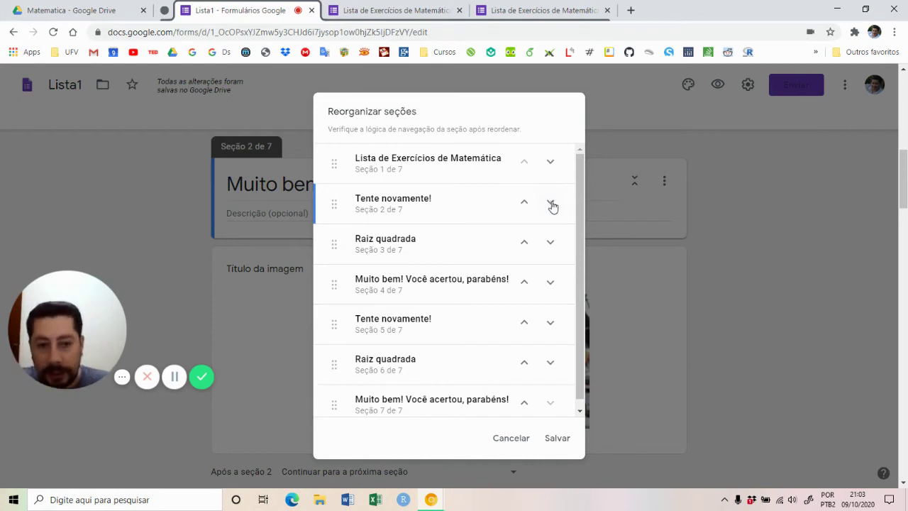
{"action": "left_click", "coordinate": [551, 204]}
{"action": "left_click", "coordinate": [552, 243]}
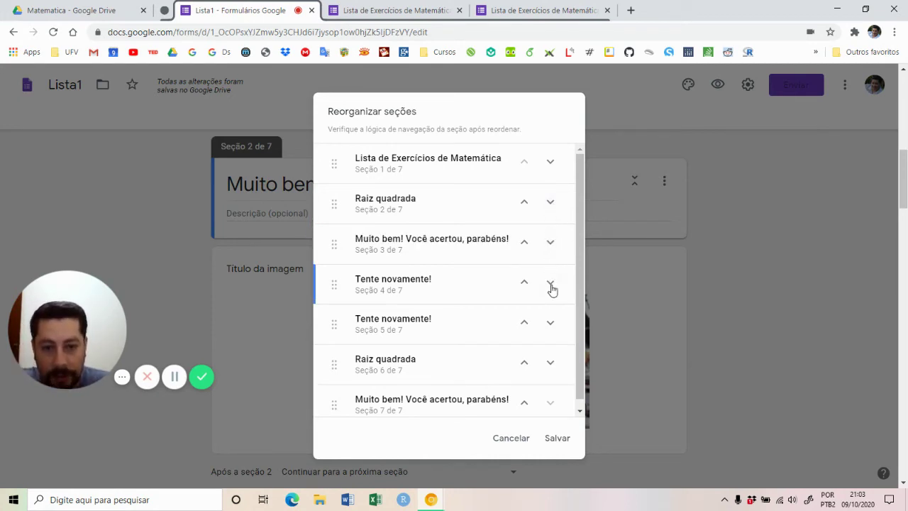
{"action": "left_click", "coordinate": [550, 324]}
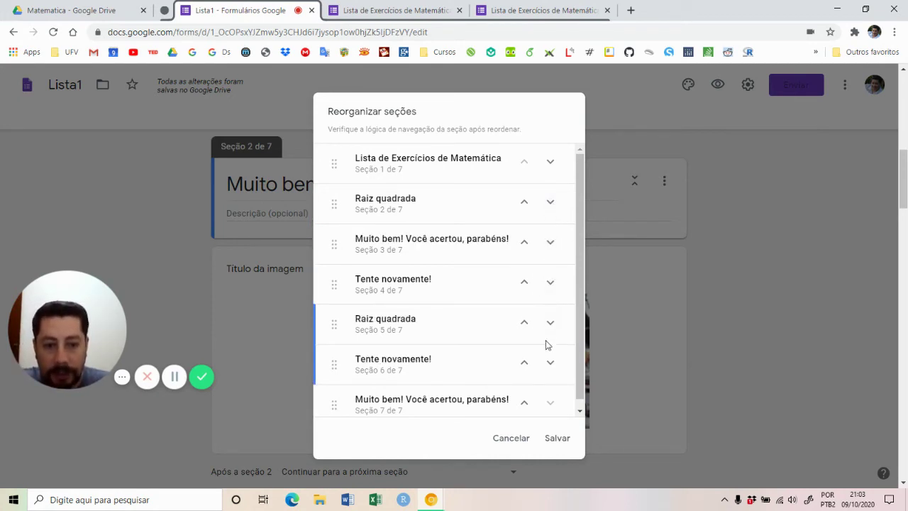
{"action": "left_click", "coordinate": [551, 363]}
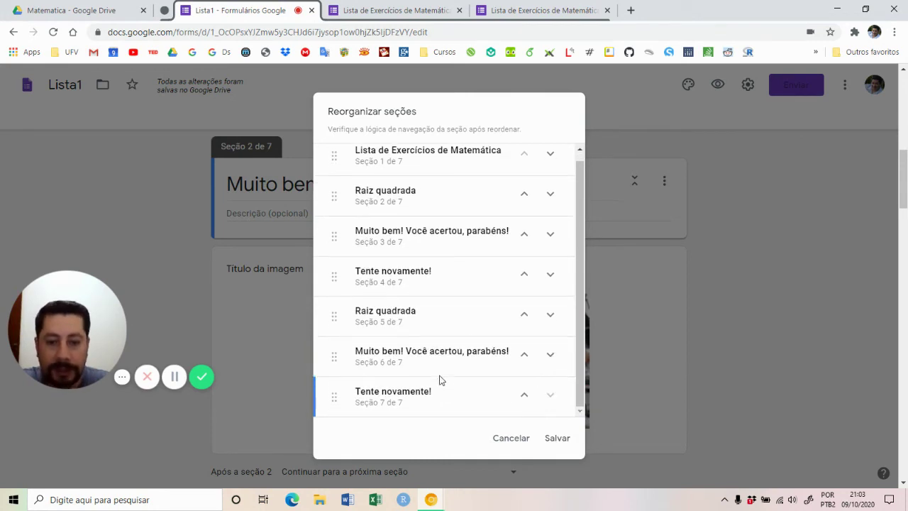
{"action": "left_click", "coordinate": [557, 440]}
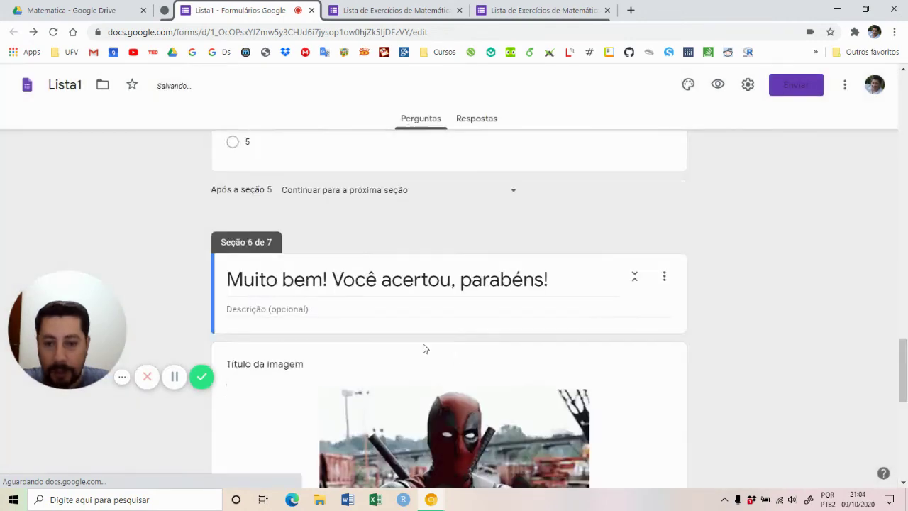
Enable going to a section based on the answer for the question "Qual a raiz quadrada de 16?".
{"action": "scroll", "coordinate": [423, 345], "scroll_direction": "down", "scroll_amount": 20}
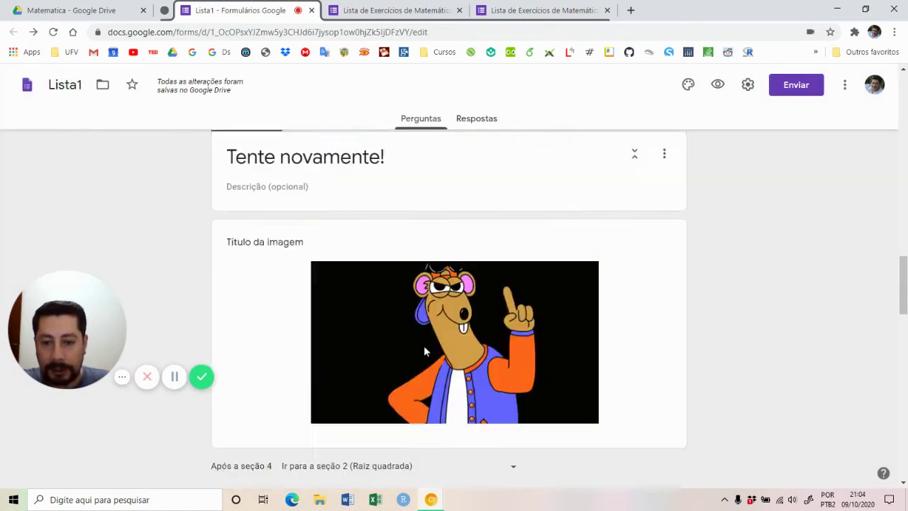
{"action": "left_click", "coordinate": [426, 350]}
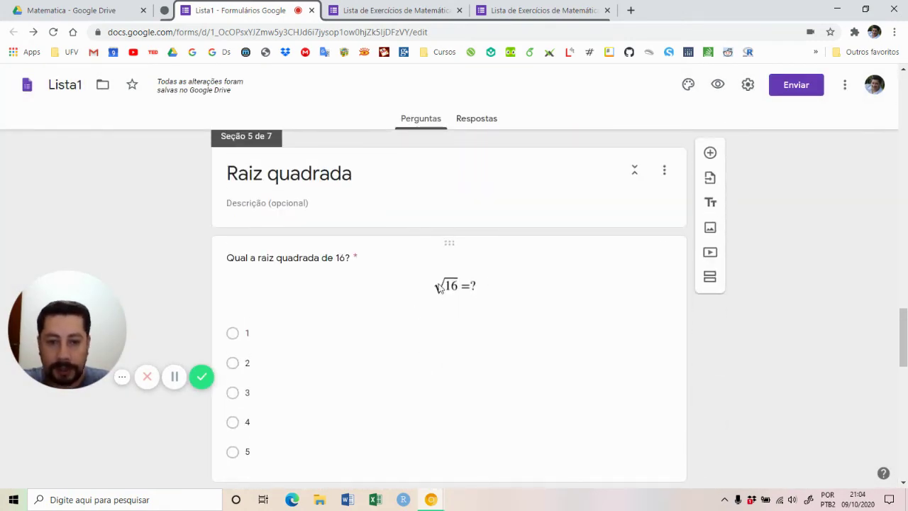
{"action": "scroll", "coordinate": [431, 298], "scroll_direction": "down", "scroll_amount": 1}
{"action": "scroll", "coordinate": [607, 390], "scroll_direction": "down", "scroll_amount": 1}
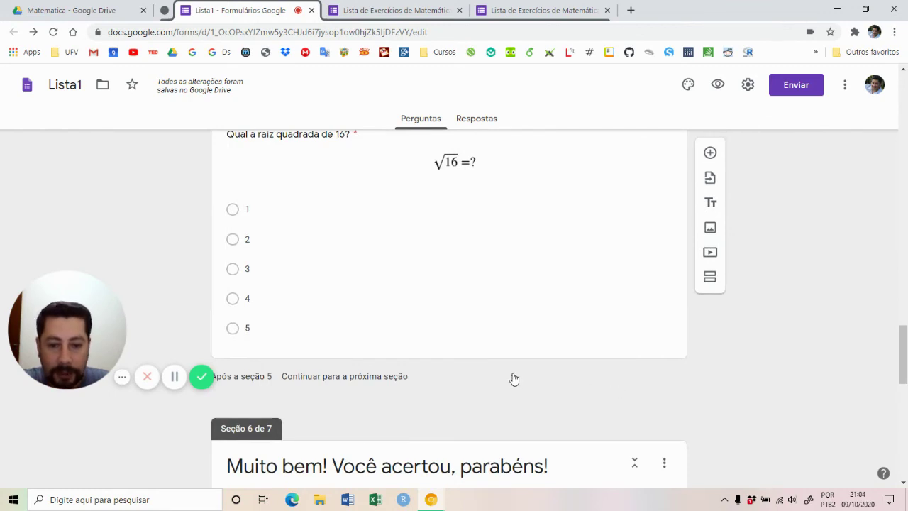
{"action": "left_click", "coordinate": [572, 248]}
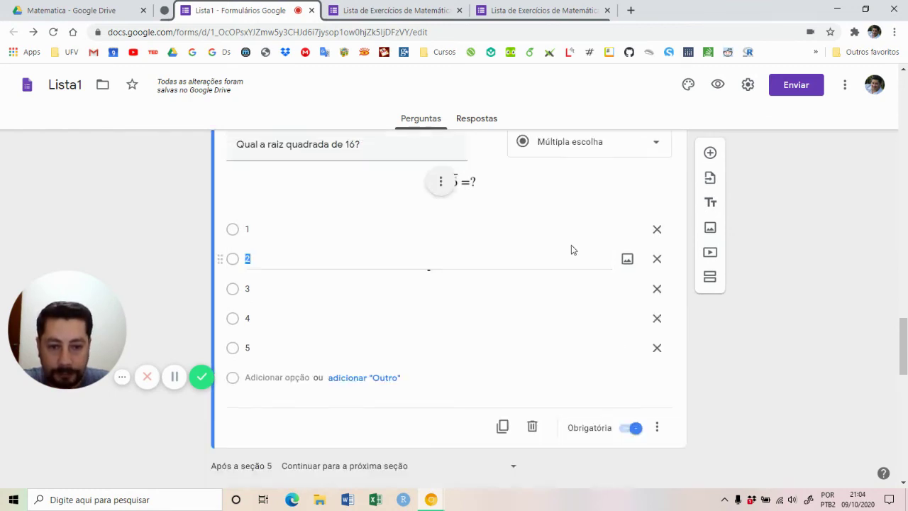
{"action": "left_click", "coordinate": [662, 427]}
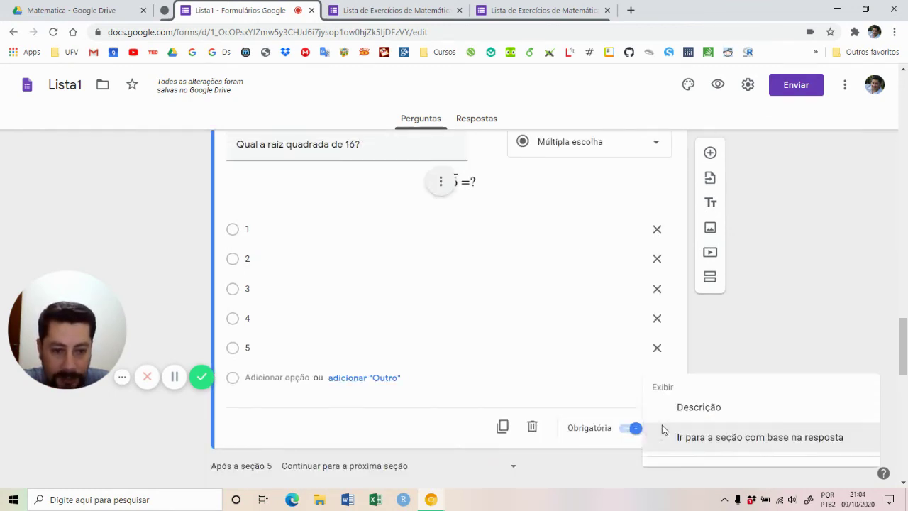
{"action": "left_click", "coordinate": [718, 426]}
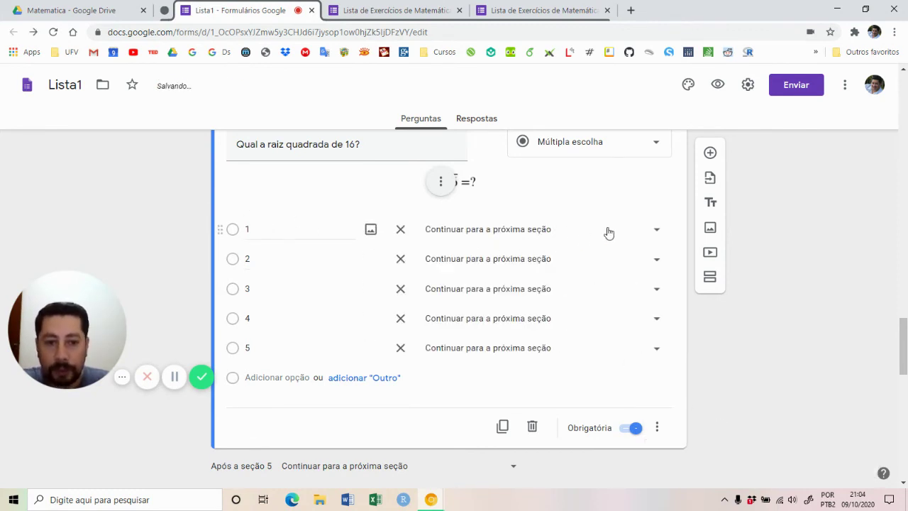
Route answers 1, 2 and 3 of the square root of 16 question to section 7 (Tente novamente!).
{"action": "left_click", "coordinate": [652, 230]}
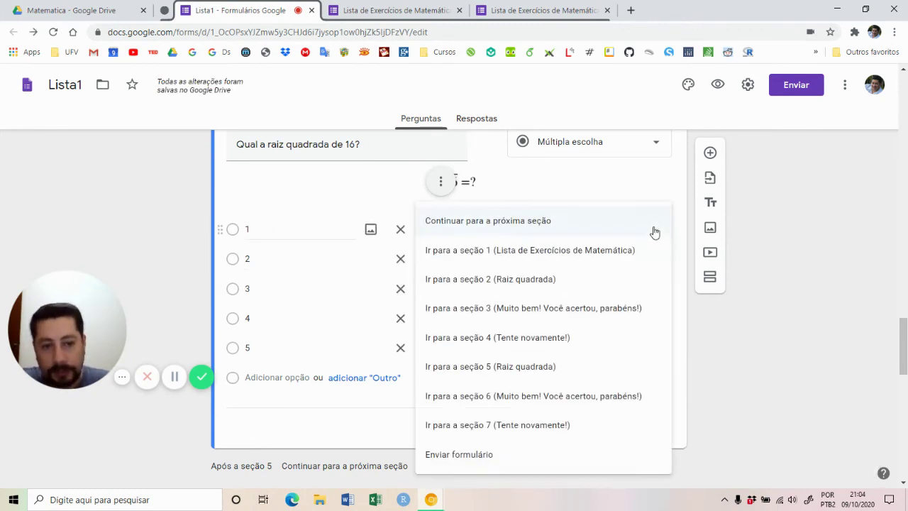
{"action": "left_click", "coordinate": [525, 426]}
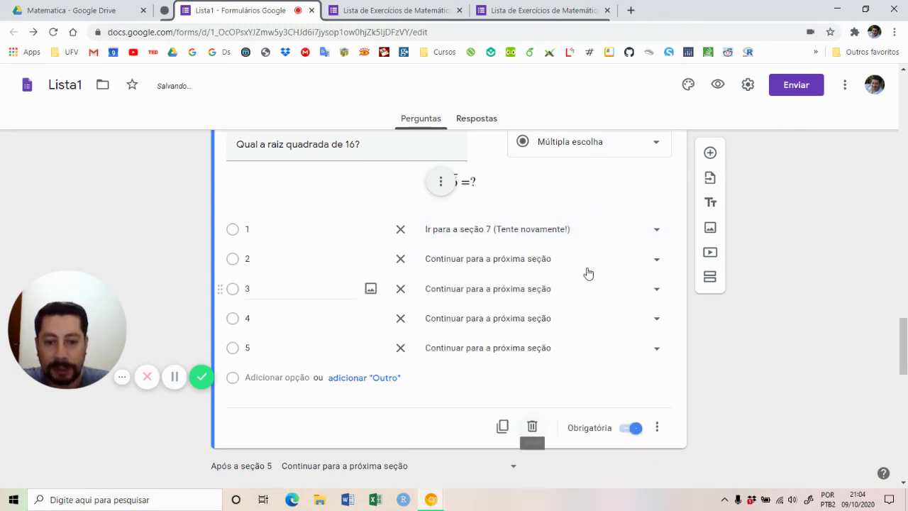
{"action": "left_click", "coordinate": [658, 260]}
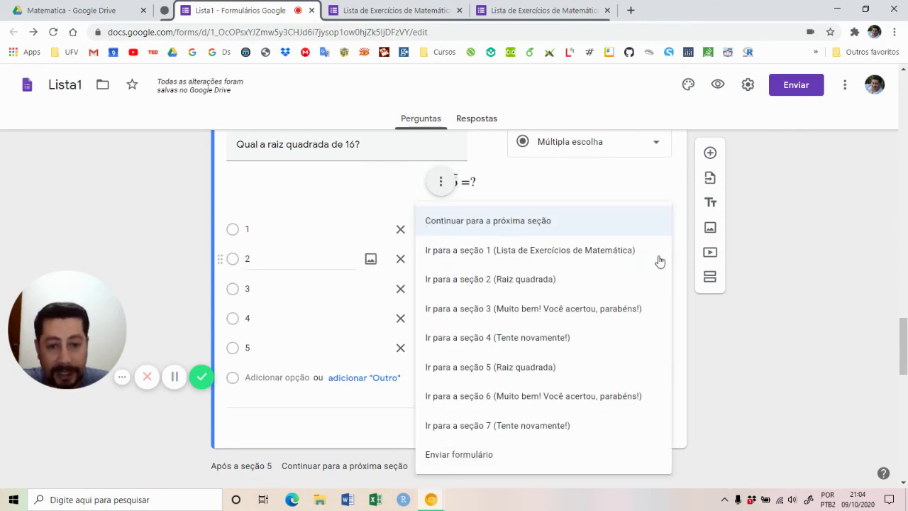
{"action": "left_click", "coordinate": [529, 427]}
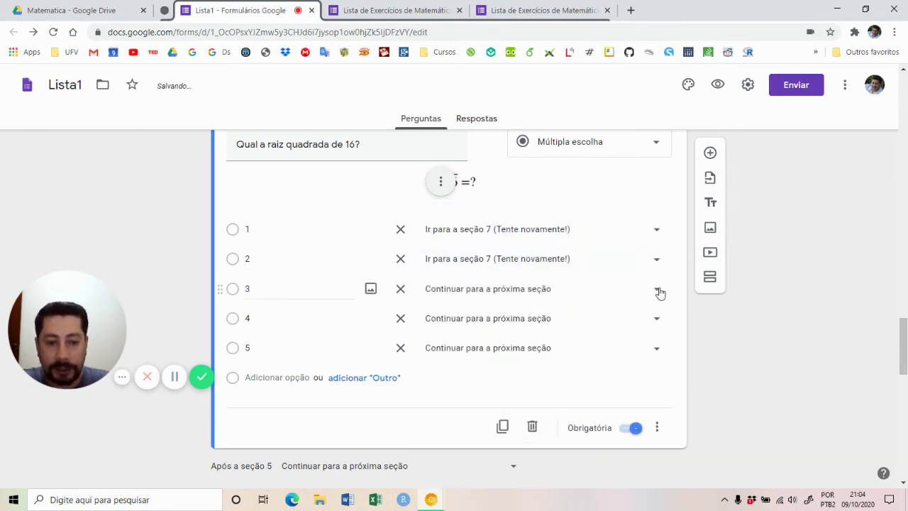
{"action": "left_click", "coordinate": [657, 289]}
{"action": "left_click", "coordinate": [543, 423]}
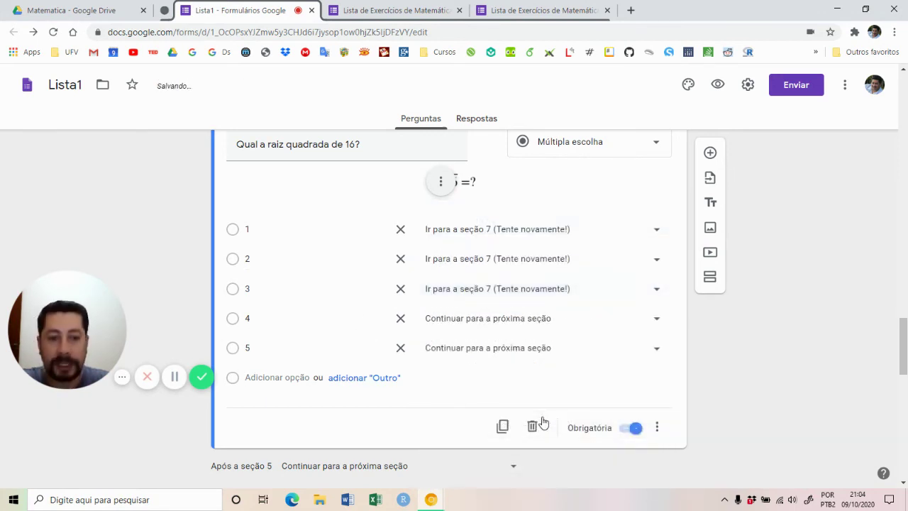
Route answer 4 to section 6 (Muito bem! Você acertou, parabéns!) and answer 5 to section 7 (Tente novamente!).
{"action": "left_click", "coordinate": [657, 321]}
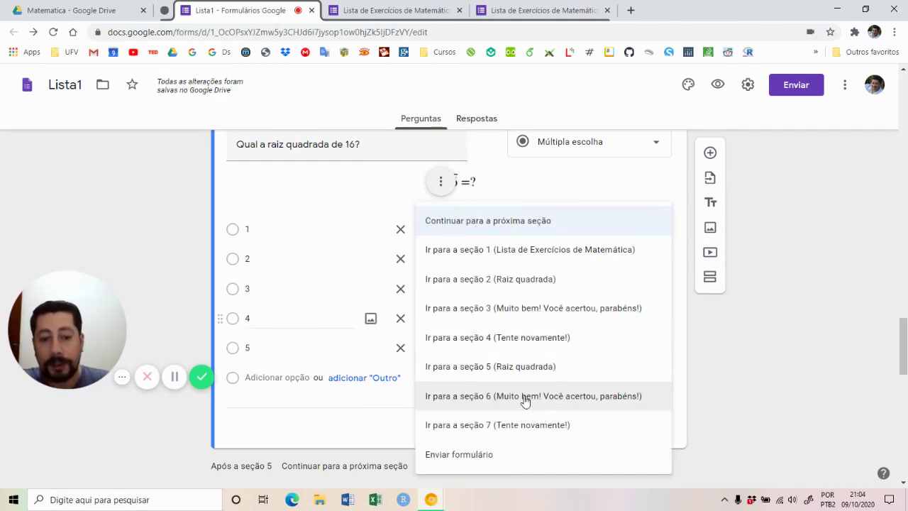
{"action": "left_click", "coordinate": [525, 397]}
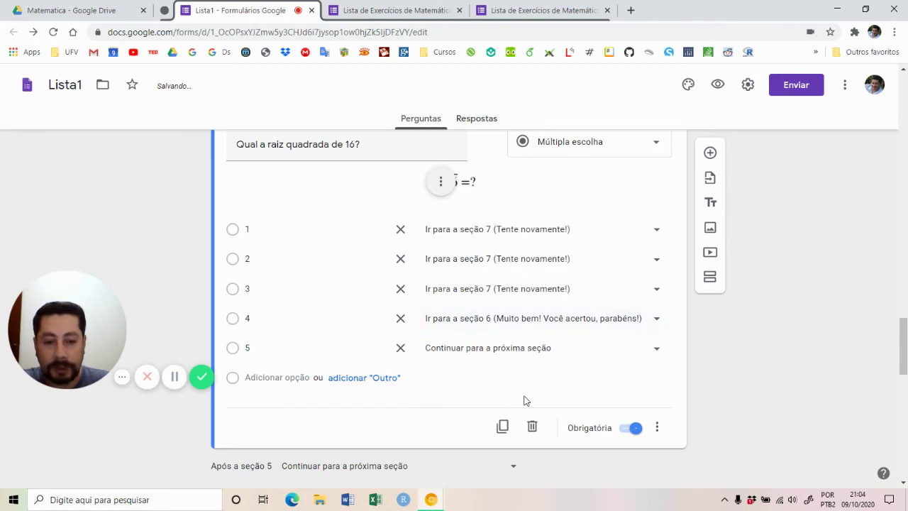
{"action": "left_click", "coordinate": [654, 349]}
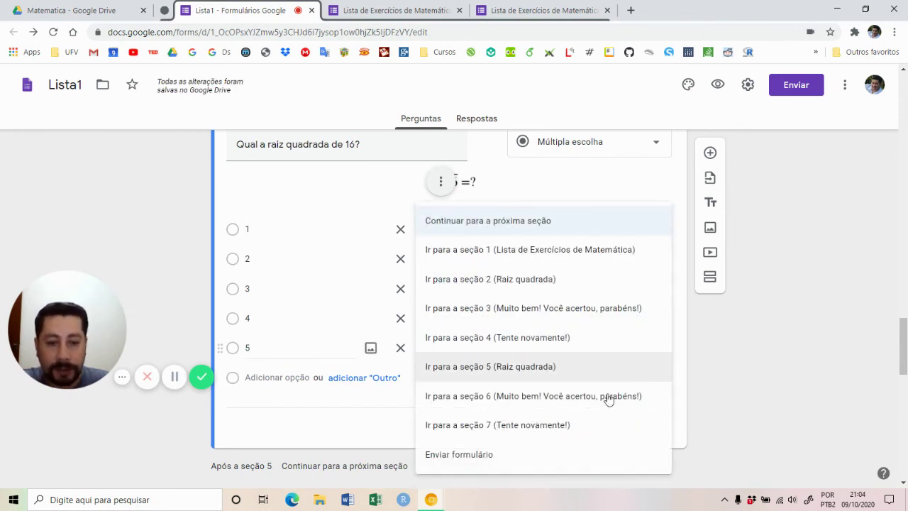
{"action": "left_click", "coordinate": [554, 426]}
Add a new section at the end of the form, after section 7 (Tente novamente!).
{"action": "scroll", "coordinate": [414, 390], "scroll_direction": "down", "scroll_amount": 3}
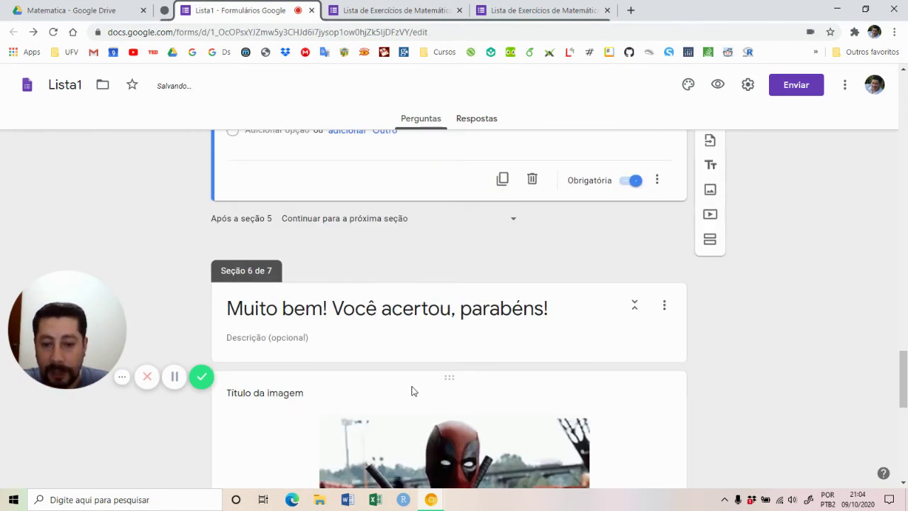
{"action": "scroll", "coordinate": [446, 305], "scroll_direction": "down", "scroll_amount": 3}
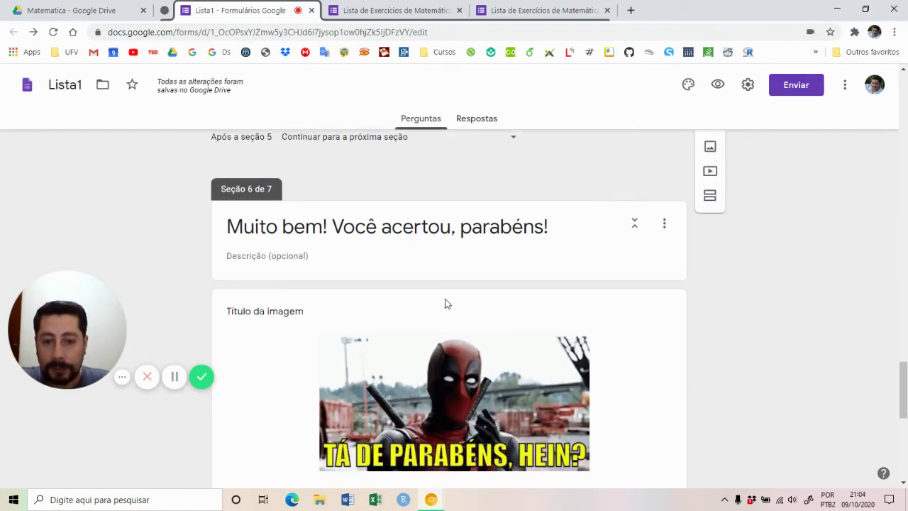
{"action": "scroll", "coordinate": [392, 395], "scroll_direction": "up", "scroll_amount": 2}
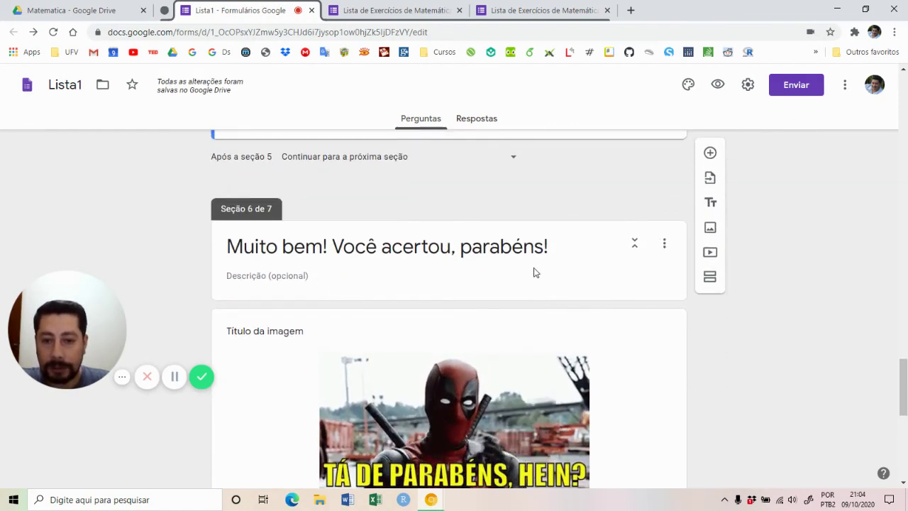
{"action": "scroll", "coordinate": [537, 343], "scroll_direction": "down", "scroll_amount": 4}
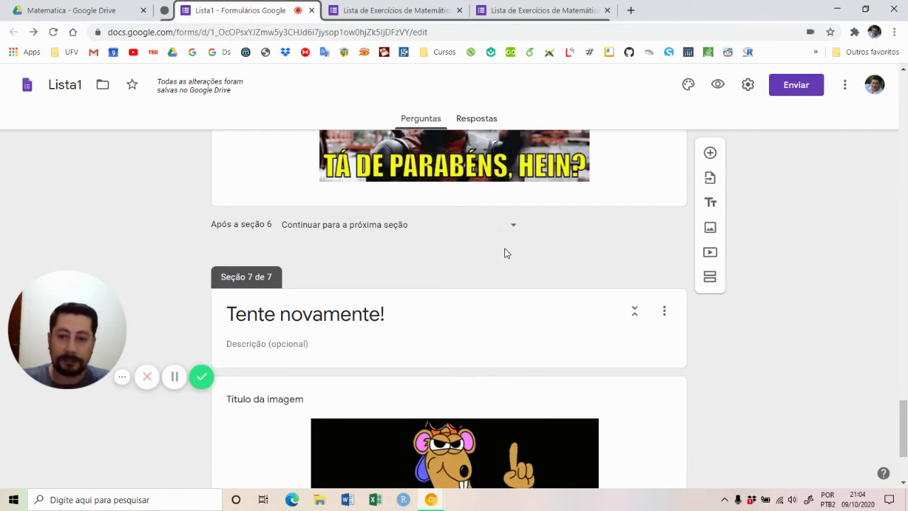
{"action": "scroll", "coordinate": [374, 217], "scroll_direction": "down", "scroll_amount": 2}
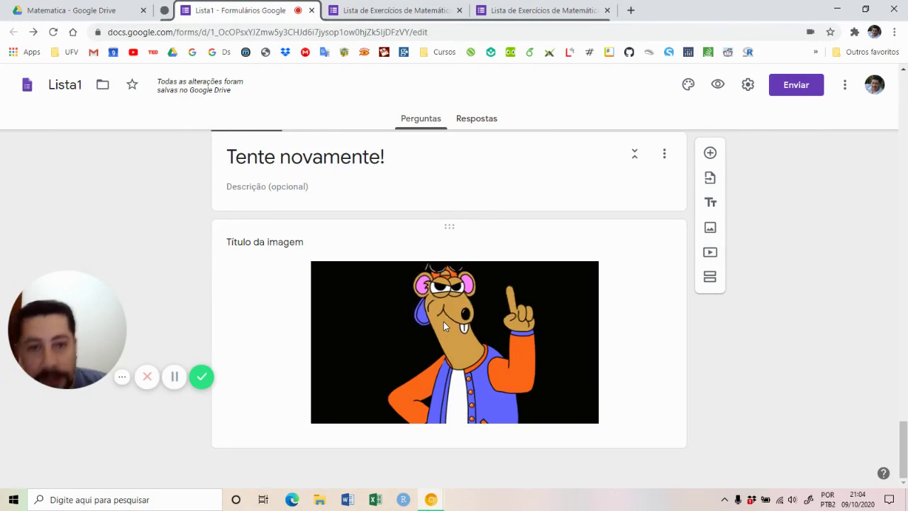
{"action": "left_click", "coordinate": [630, 332]}
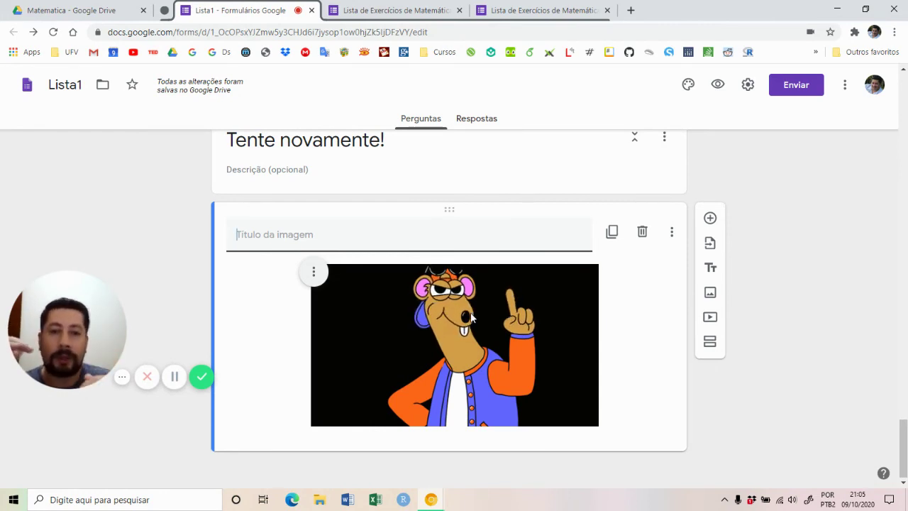
{"action": "left_click", "coordinate": [710, 342]}
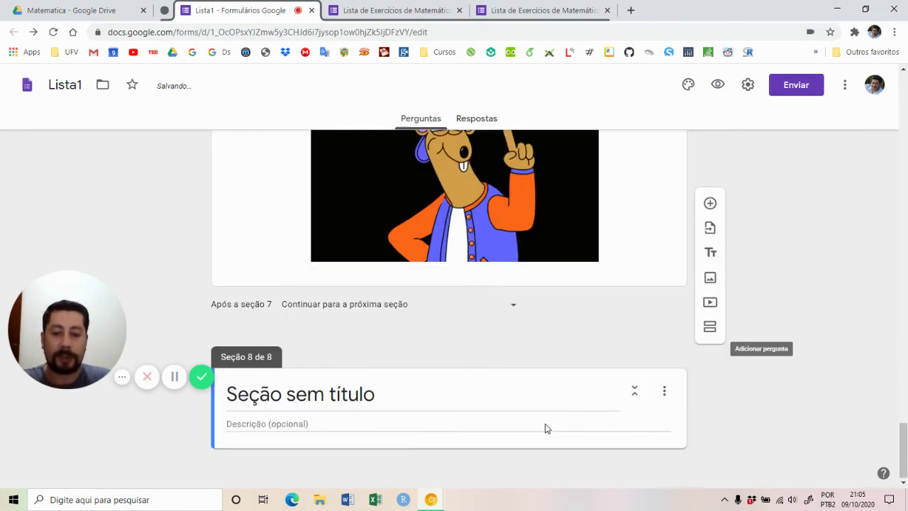
Title section 8 "Obrigado, você terminou! Parabéns por investir tempo nos seus estudos!".
{"action": "left_click", "coordinate": [355, 397]}
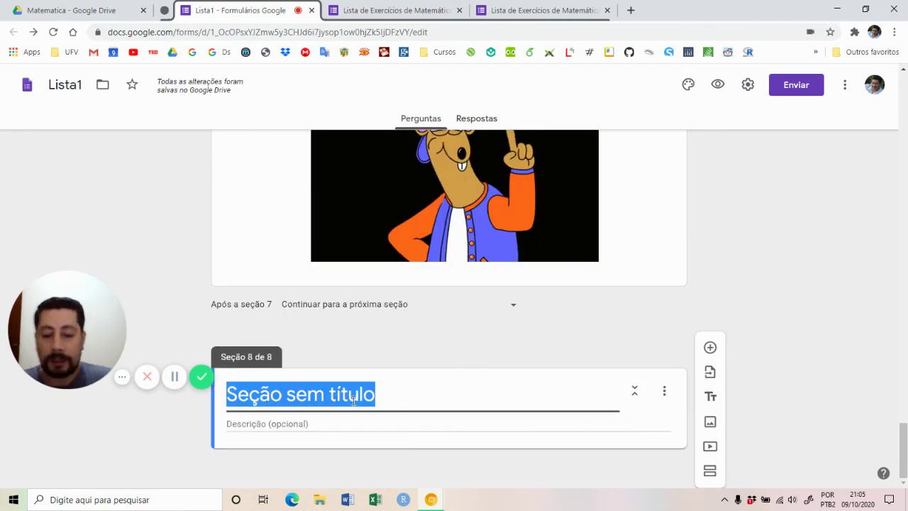
{"action": "type", "text": "Obriga"}
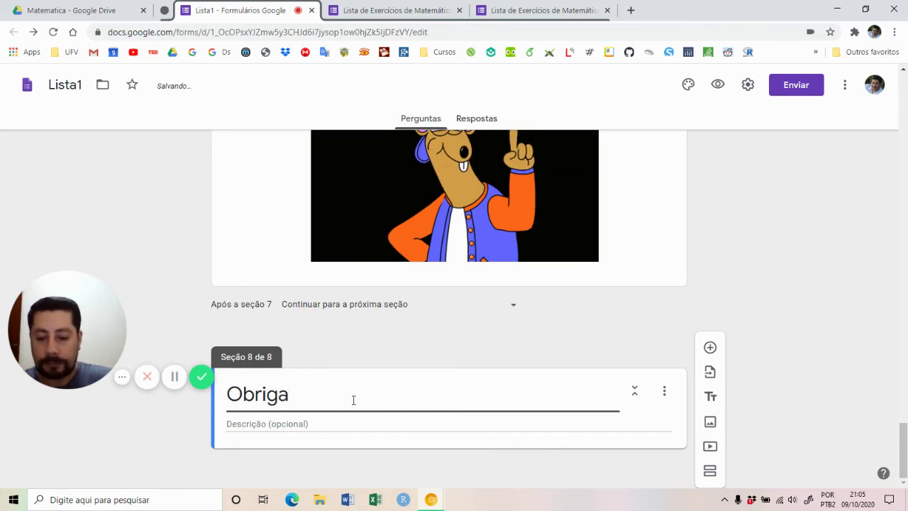
{"action": "type", "text": "do, voc"}
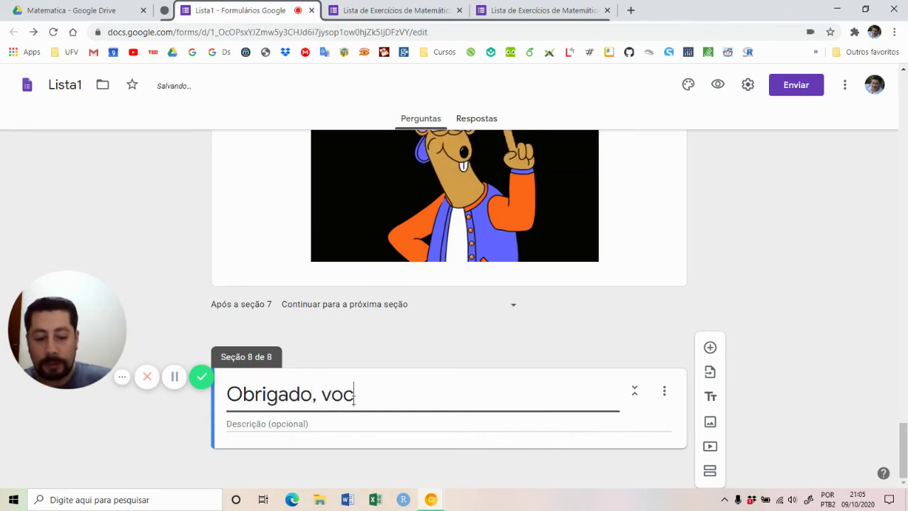
{"action": "type", "text": "ê terminou"}
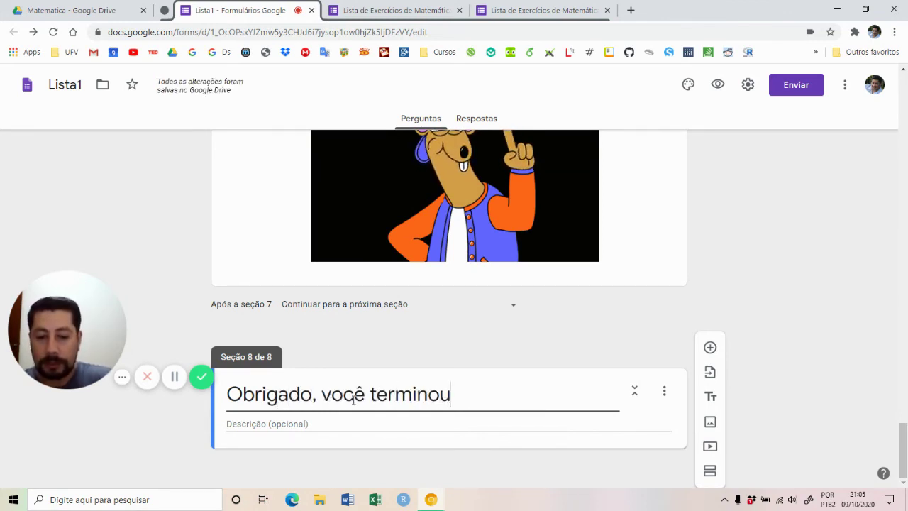
{"action": "type", "text": "! Par"}
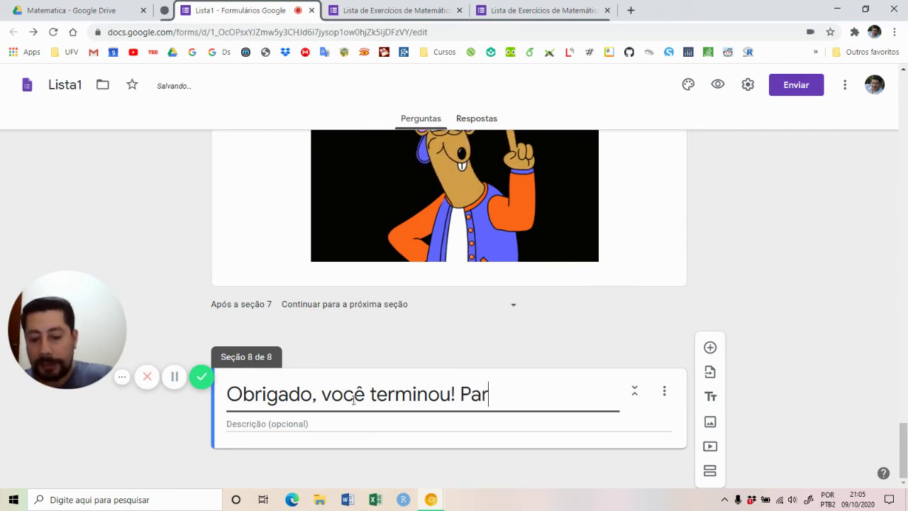
{"action": "type", "text": "abéns po"}
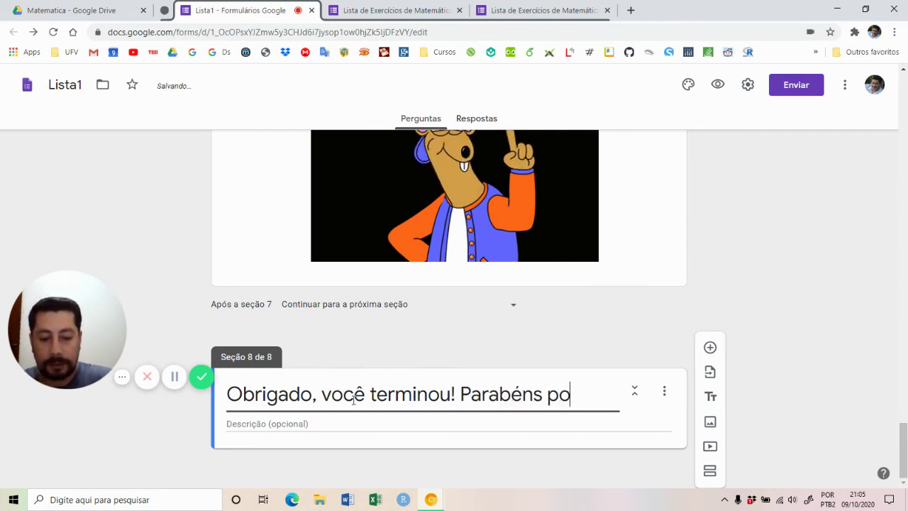
{"action": "type", "text": "r investi"}
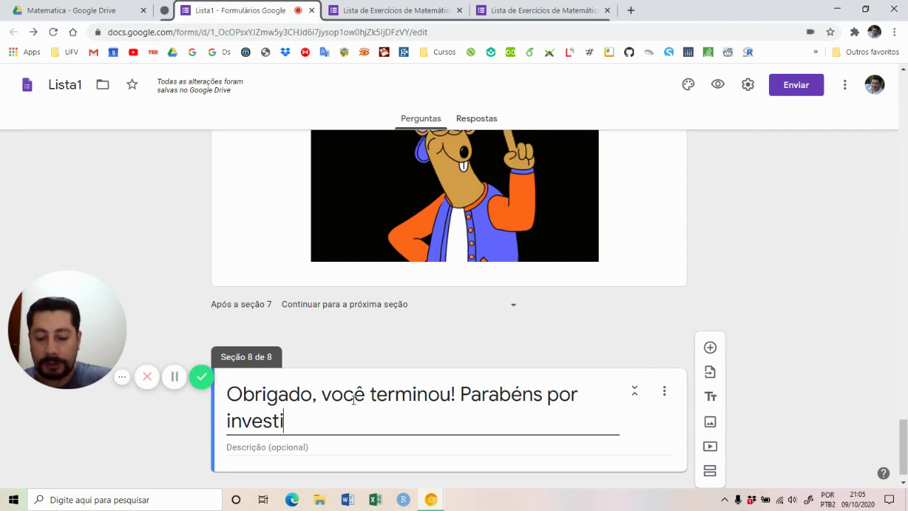
{"action": "type", "text": "r tempo "}
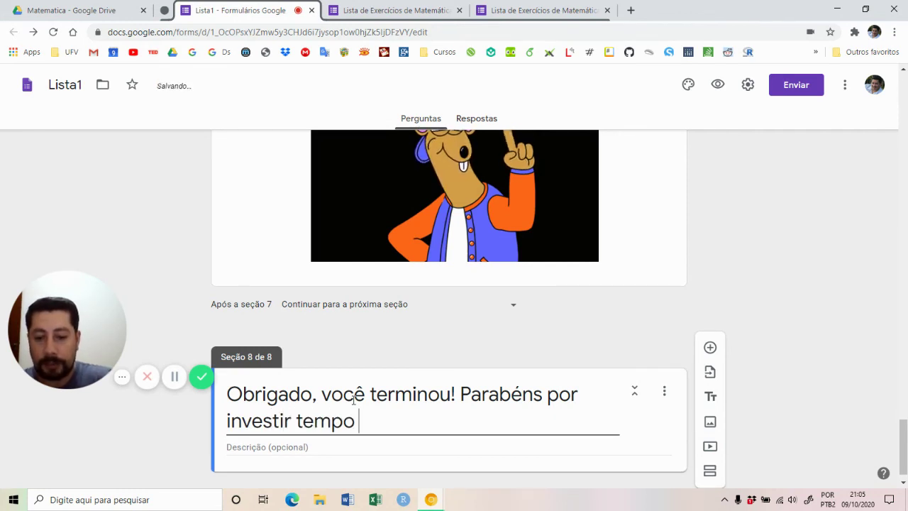
{"action": "type", "text": "nos seus estudos!"}
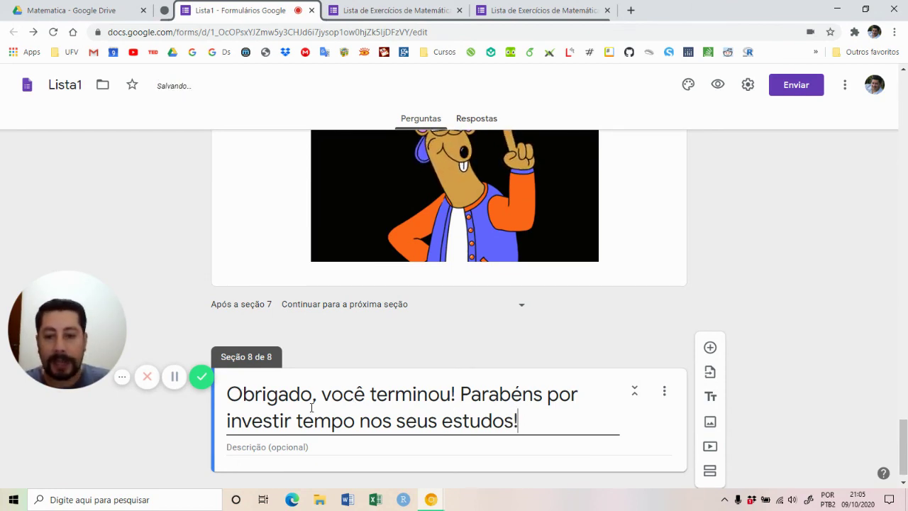
Set the form to go to section 8 (Obrigado, você terminou!) after section 6.
{"action": "scroll", "coordinate": [377, 392], "scroll_direction": "up", "scroll_amount": 5}
{"action": "scroll", "coordinate": [372, 340], "scroll_direction": "up", "scroll_amount": 5}
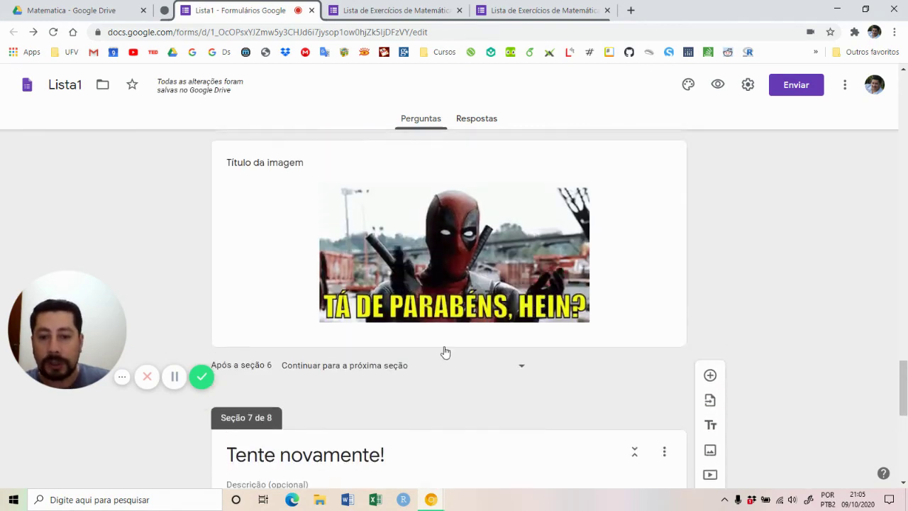
{"action": "scroll", "coordinate": [286, 314], "scroll_direction": "down", "scroll_amount": 2}
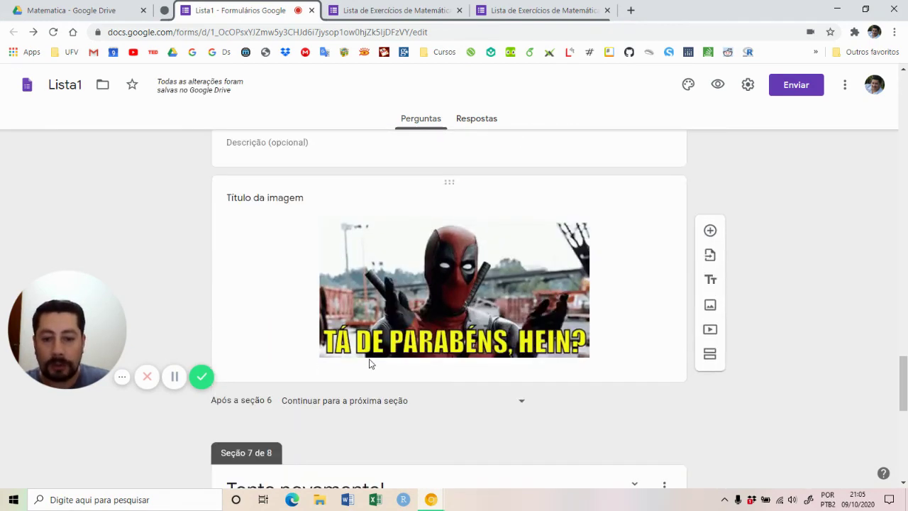
{"action": "left_click", "coordinate": [522, 402]}
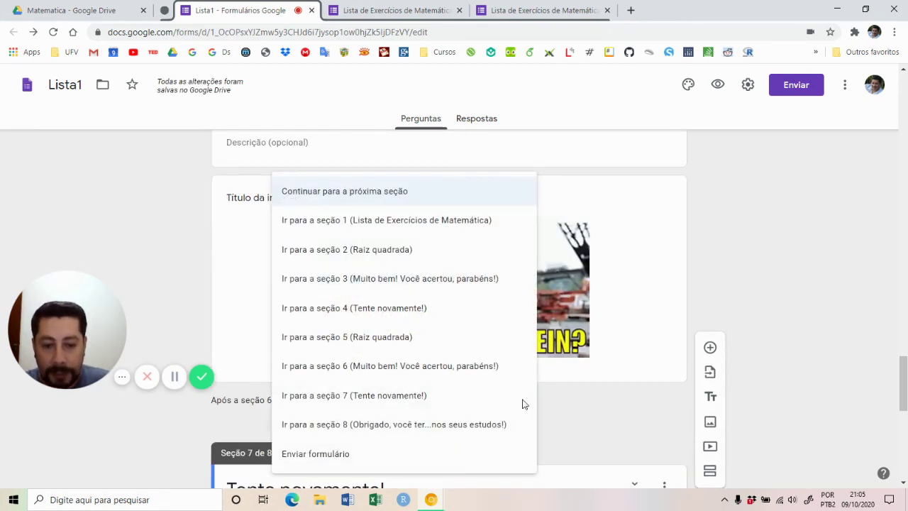
{"action": "left_click", "coordinate": [364, 429]}
Set the form to go back to section 5 (Raiz quadrada) after section 7 (Tente novamente!).
{"action": "scroll", "coordinate": [468, 417], "scroll_direction": "down", "scroll_amount": 6}
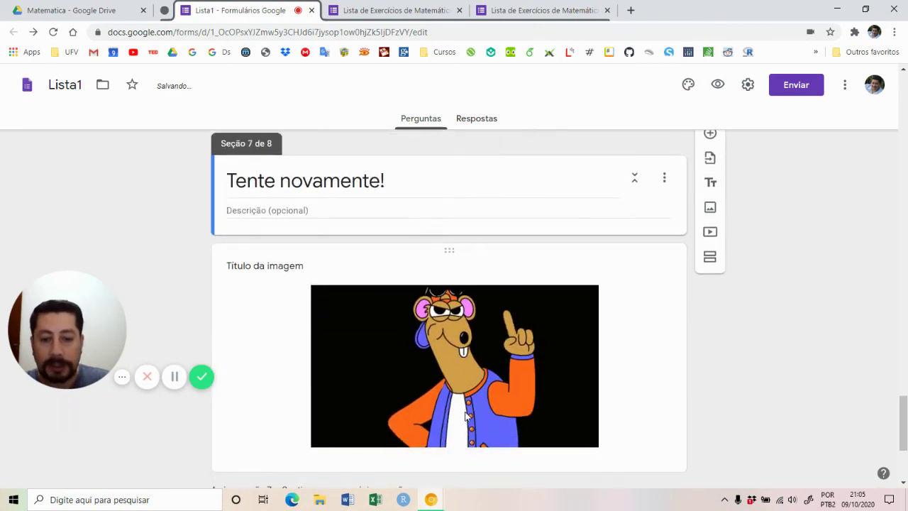
{"action": "scroll", "coordinate": [339, 295], "scroll_direction": "up", "scroll_amount": 2}
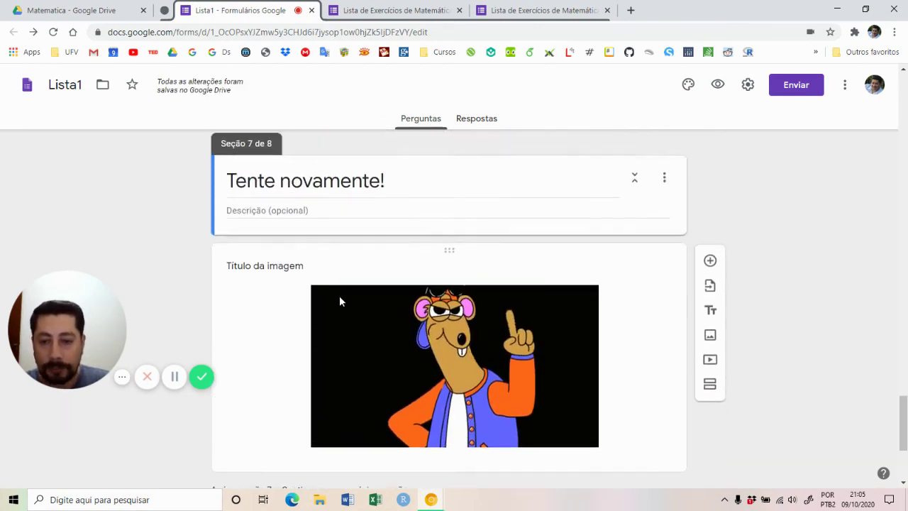
{"action": "scroll", "coordinate": [339, 295], "scroll_direction": "down", "scroll_amount": 2}
{"action": "left_click", "coordinate": [524, 370]}
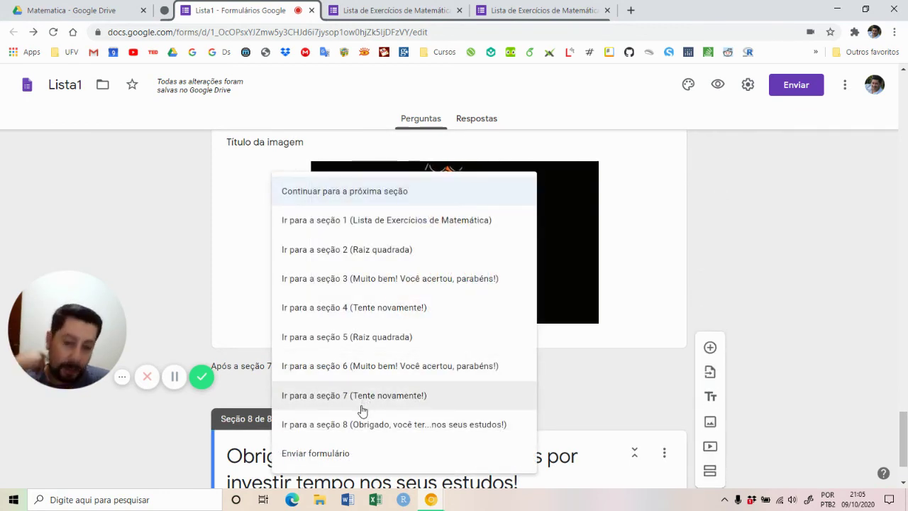
{"action": "left_click", "coordinate": [348, 343]}
{"action": "scroll", "coordinate": [362, 362], "scroll_direction": "down", "scroll_amount": 1}
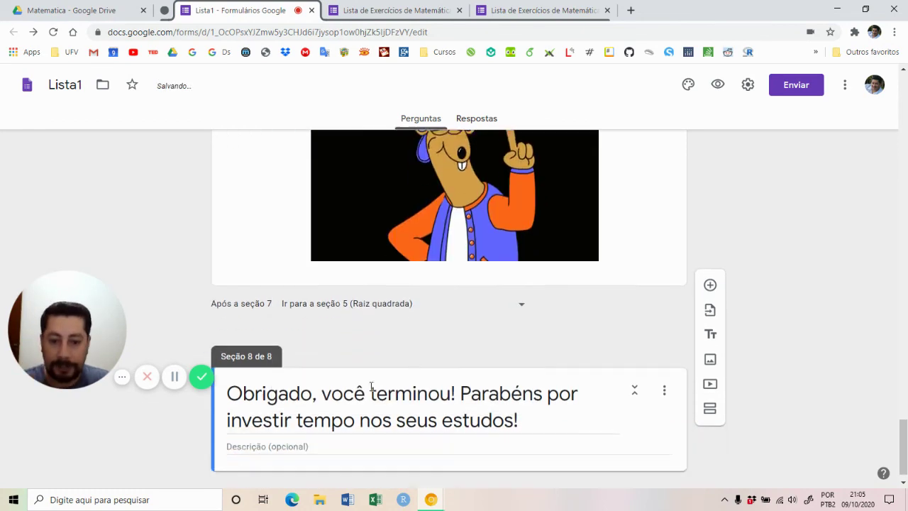
Open a preview of the finished form from its beginning.
{"action": "scroll", "coordinate": [371, 389], "scroll_direction": "up", "scroll_amount": 15}
{"action": "scroll", "coordinate": [370, 389], "scroll_direction": "up", "scroll_amount": 15}
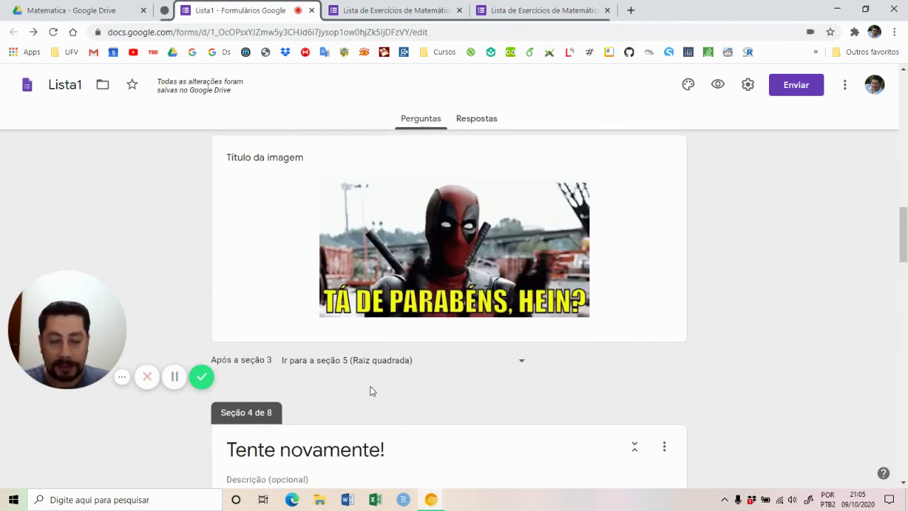
{"action": "scroll", "coordinate": [608, 288], "scroll_direction": "up", "scroll_amount": 5}
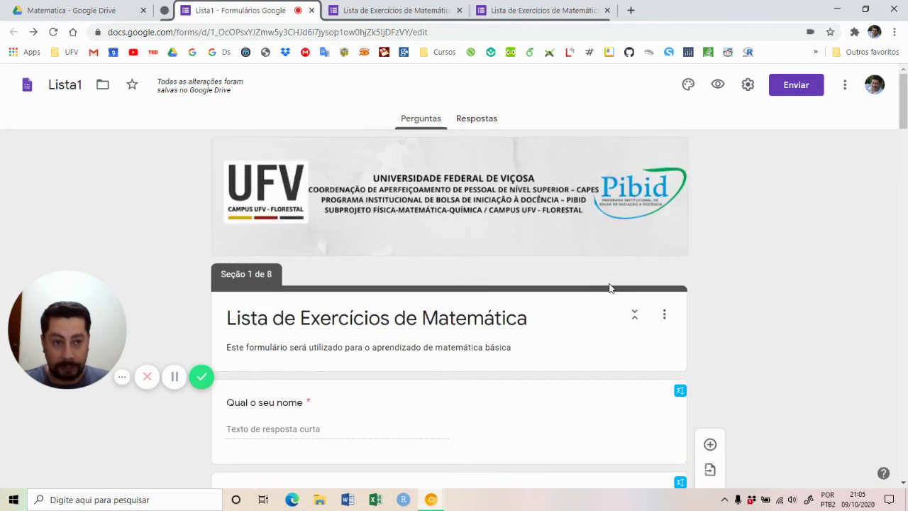
{"action": "left_click", "coordinate": [718, 87]}
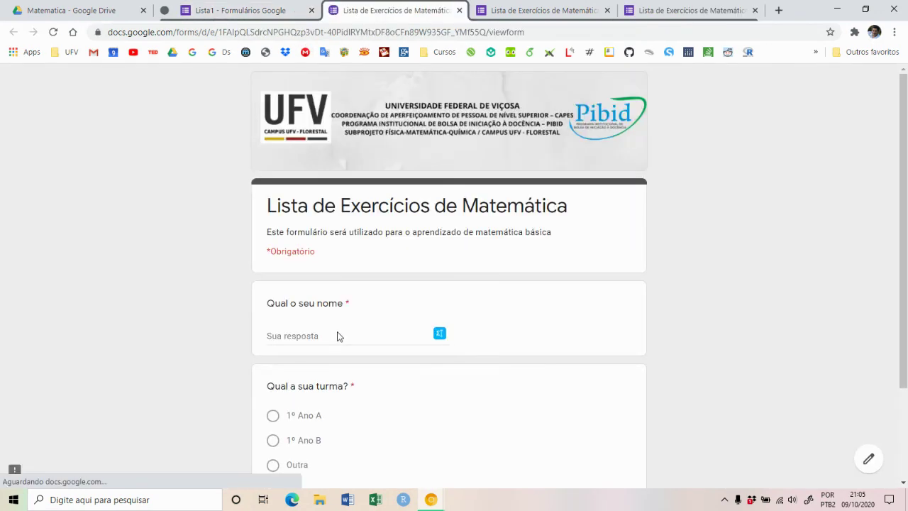
Fill in the respondent's name, choose class 1º Ano A and continue to the first question.
{"action": "left_click", "coordinate": [336, 335]}
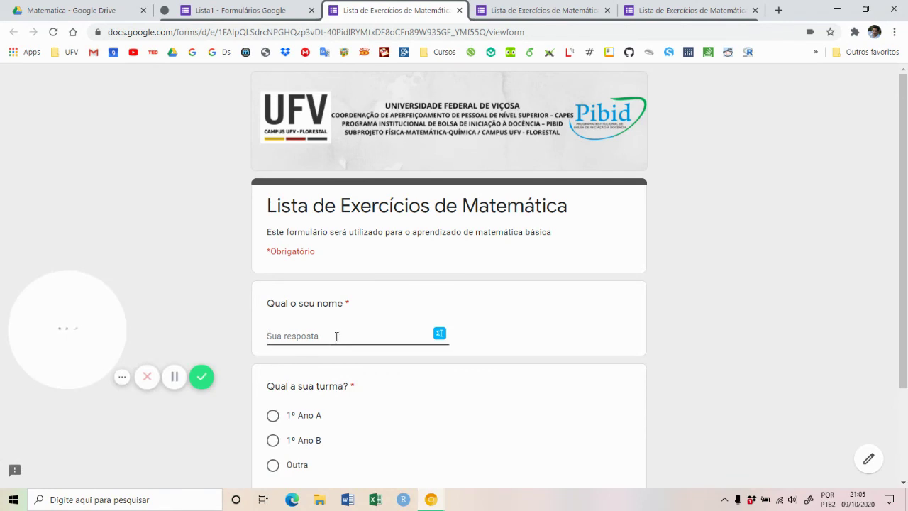
{"action": "type", "text": "Fernando"}
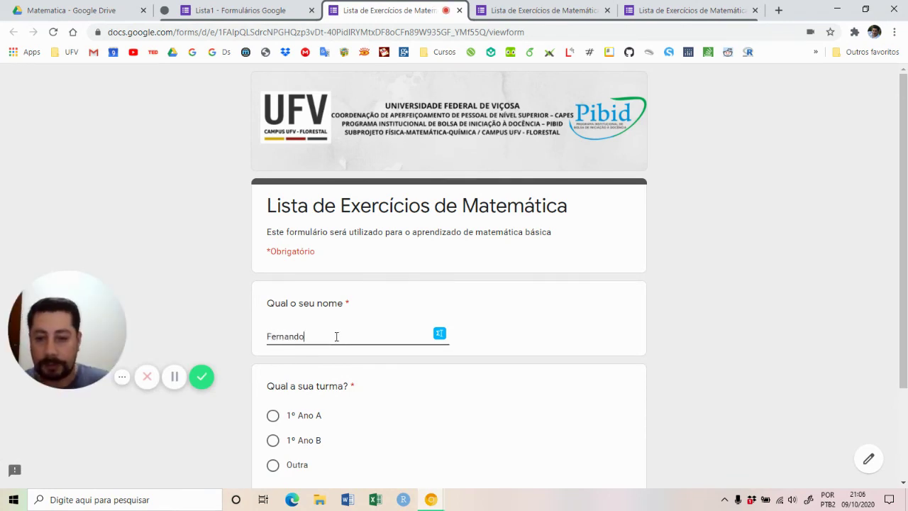
{"action": "scroll", "coordinate": [334, 343], "scroll_direction": "down", "scroll_amount": 3}
{"action": "left_click", "coordinate": [273, 294]}
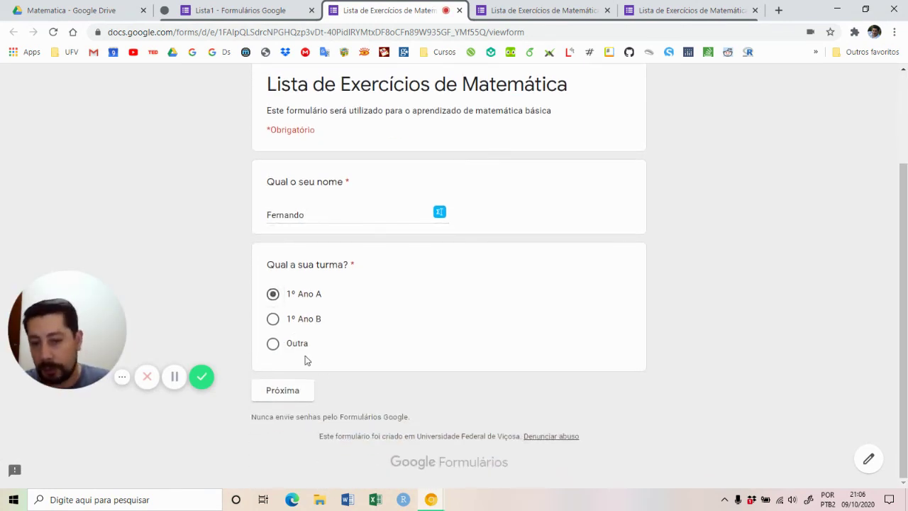
{"action": "left_click", "coordinate": [282, 390]}
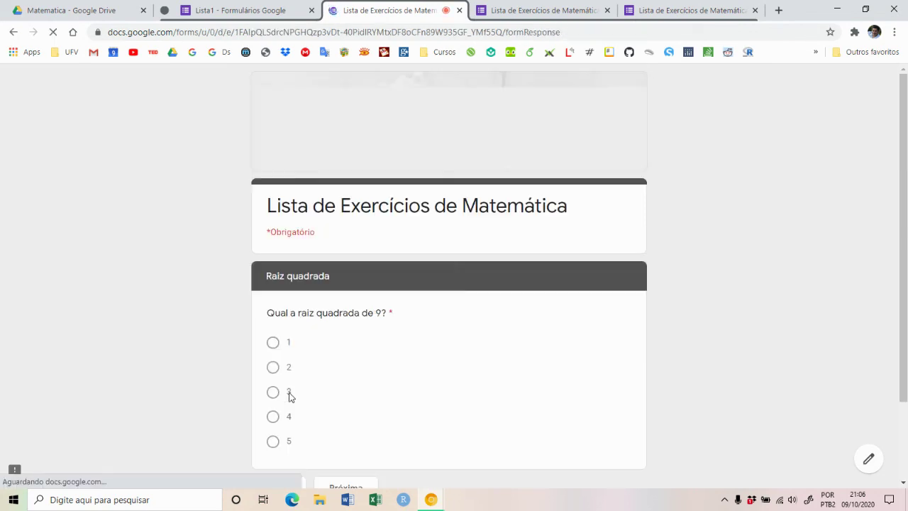
Test the wrong answer 2 for the square root of 9 and continue past the "Tente novamente!" feedback page.
{"action": "scroll", "coordinate": [184, 306], "scroll_direction": "down", "scroll_amount": 2}
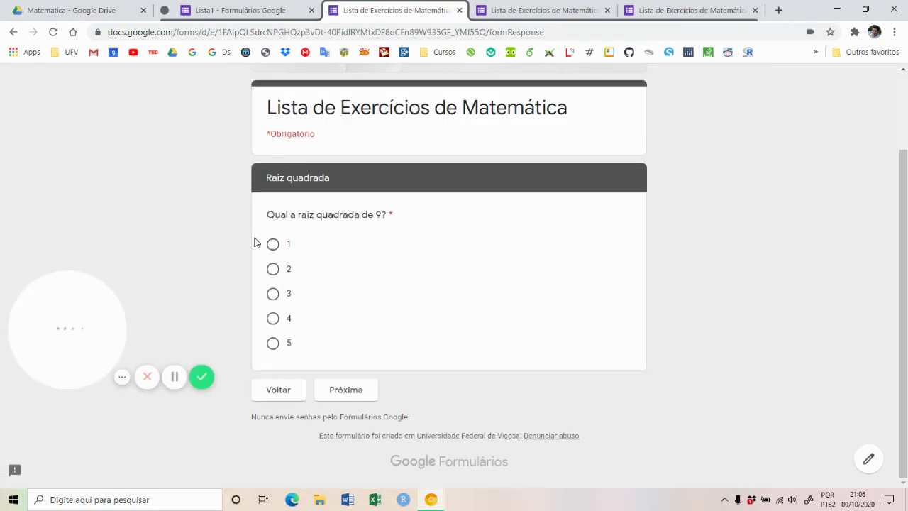
{"action": "left_click", "coordinate": [278, 271]}
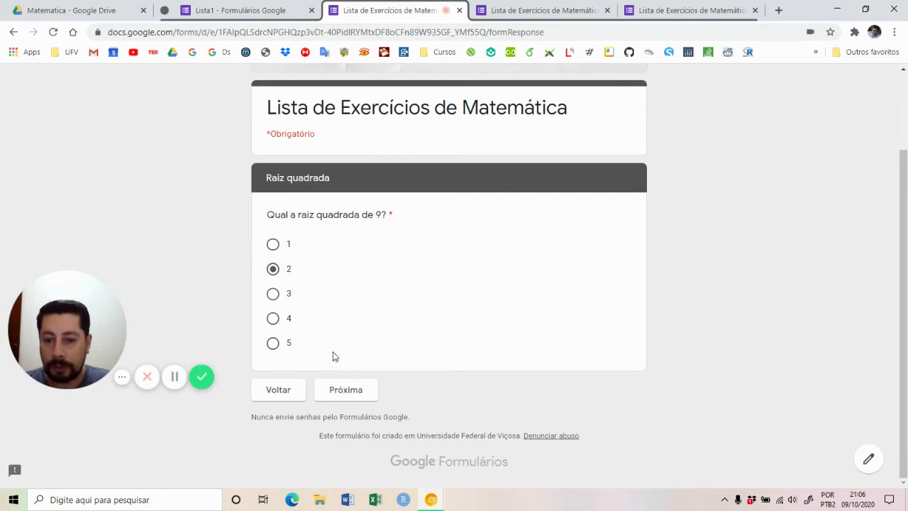
{"action": "left_click", "coordinate": [346, 401]}
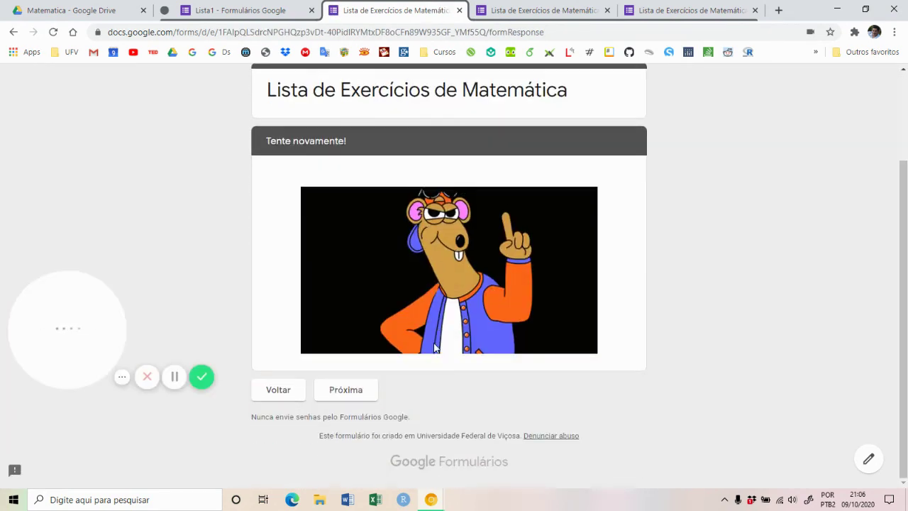
{"action": "left_click", "coordinate": [344, 393]}
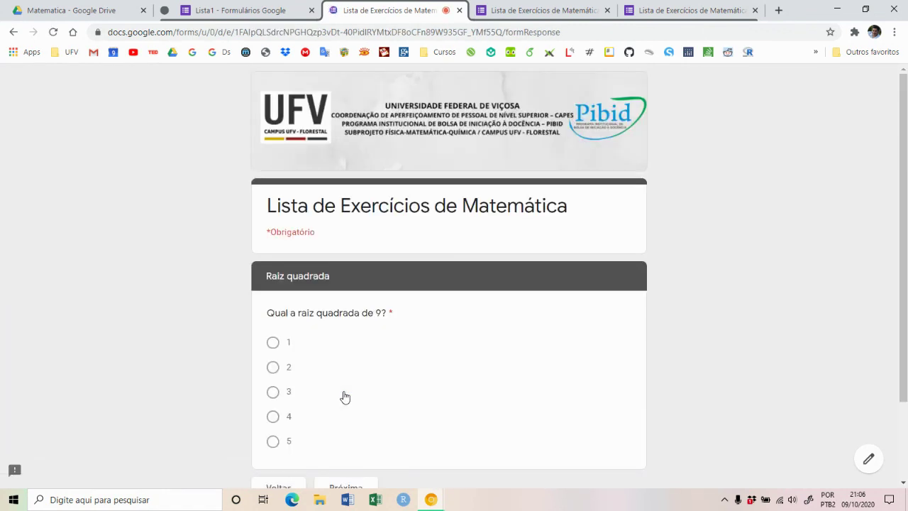
{"action": "scroll", "coordinate": [363, 396], "scroll_direction": "down", "scroll_amount": 2}
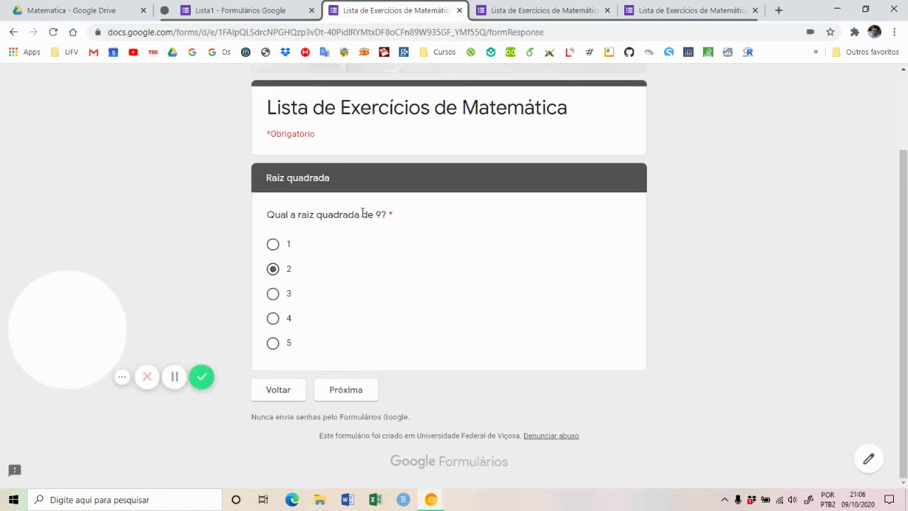
Answer 3 for the square root of 9 and continue past the congratulations page to the next question.
{"action": "left_click", "coordinate": [274, 295]}
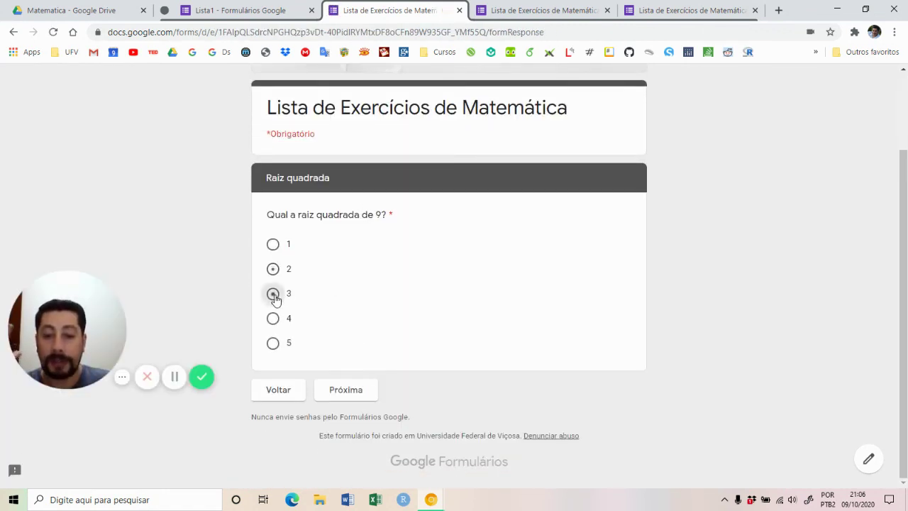
{"action": "left_click", "coordinate": [345, 392]}
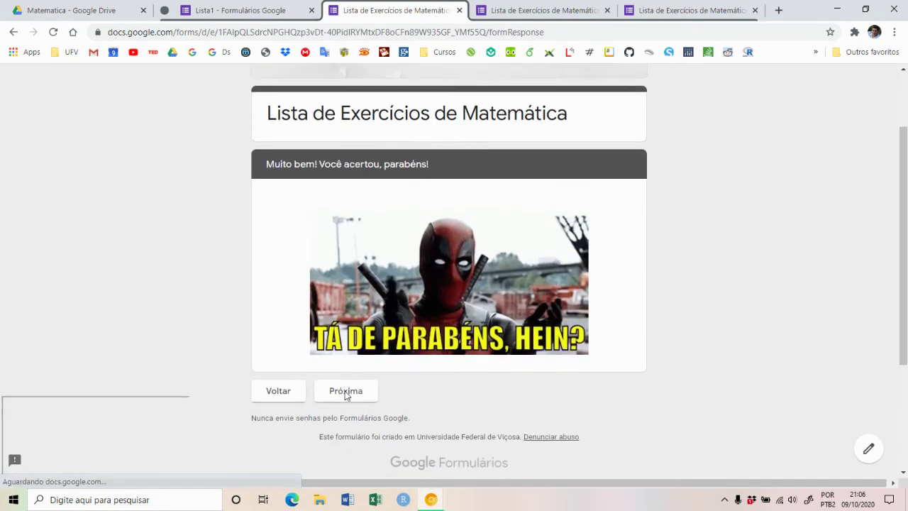
{"action": "left_click", "coordinate": [366, 394]}
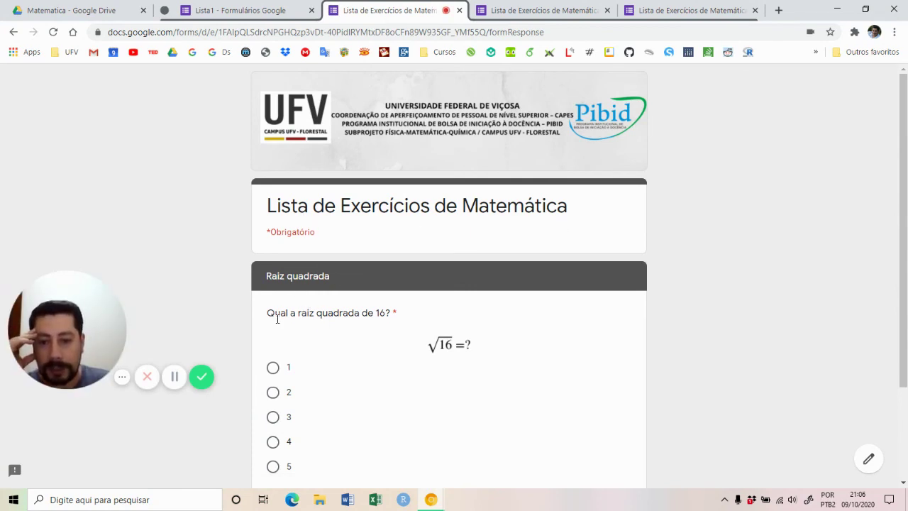
Test the wrong answer 3 for the square root of 16 and continue past the "Tente novamente!" feedback page.
{"action": "scroll", "coordinate": [305, 305], "scroll_direction": "down", "scroll_amount": 1}
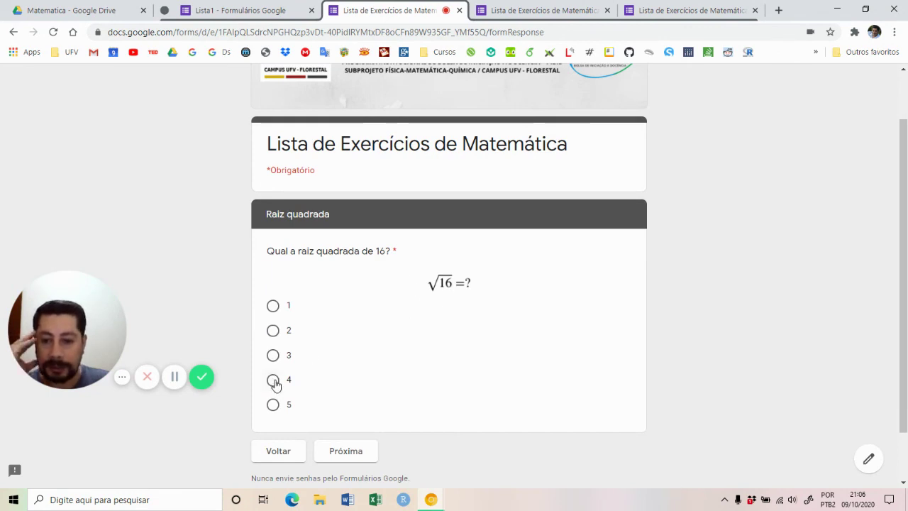
{"action": "left_click", "coordinate": [274, 356]}
{"action": "left_click", "coordinate": [351, 449]}
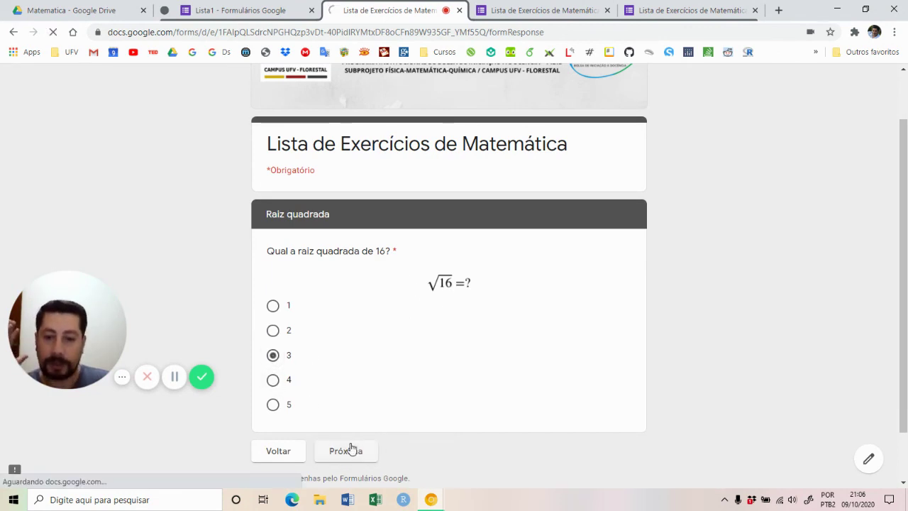
{"action": "scroll", "coordinate": [340, 405], "scroll_direction": "down", "scroll_amount": 2}
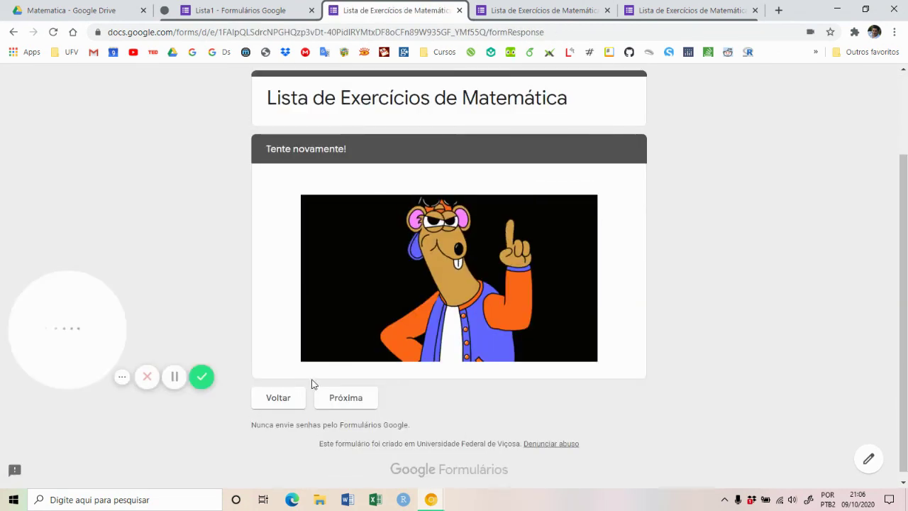
{"action": "left_click", "coordinate": [345, 401]}
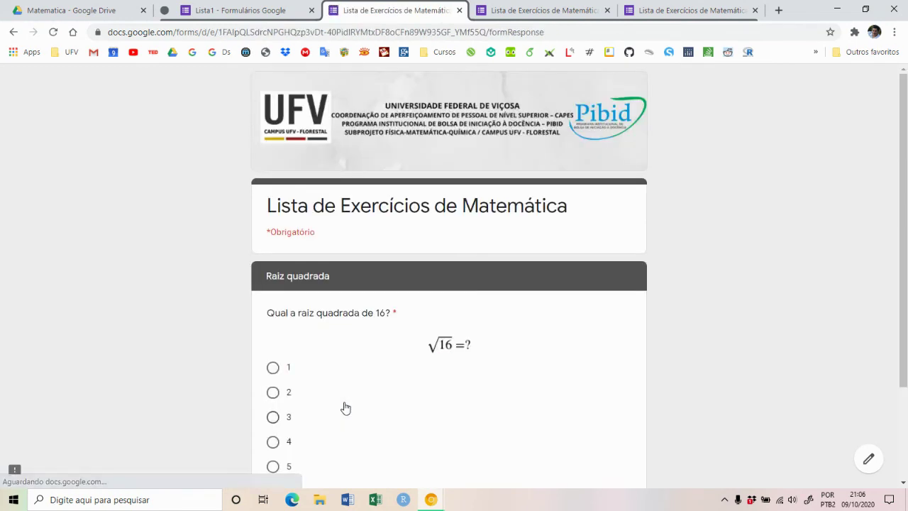
{"action": "left_click", "coordinate": [345, 408]}
Answer 4 for the square root of 16, continue past the congratulations page and submit the response from the closing thank-you section.
{"action": "scroll", "coordinate": [286, 330], "scroll_direction": "down", "scroll_amount": 2}
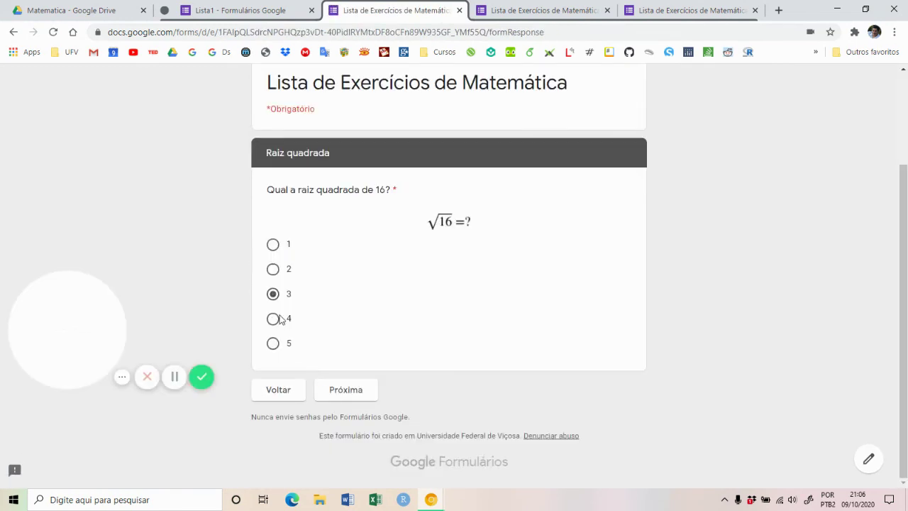
{"action": "left_click", "coordinate": [274, 318]}
{"action": "left_click", "coordinate": [352, 392]}
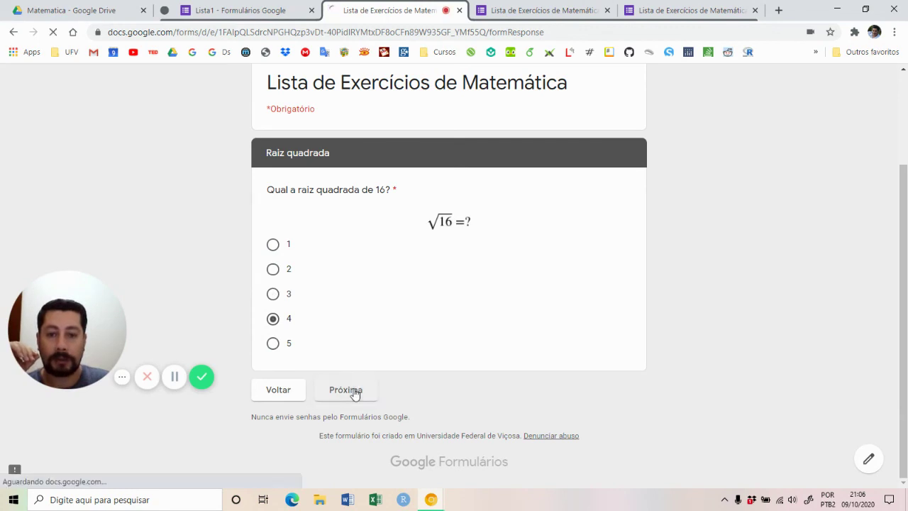
{"action": "scroll", "coordinate": [398, 379], "scroll_direction": "down", "scroll_amount": 1}
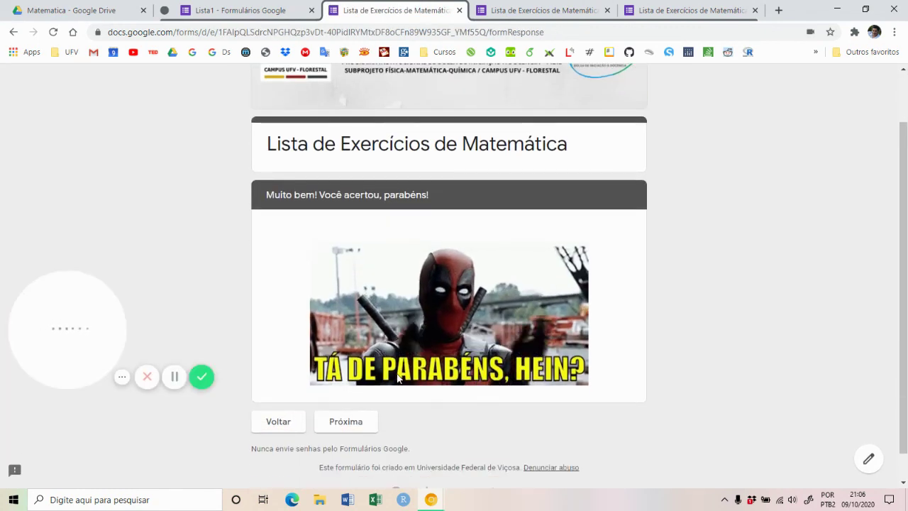
{"action": "scroll", "coordinate": [395, 376], "scroll_direction": "down", "scroll_amount": 1}
{"action": "left_click", "coordinate": [348, 396]}
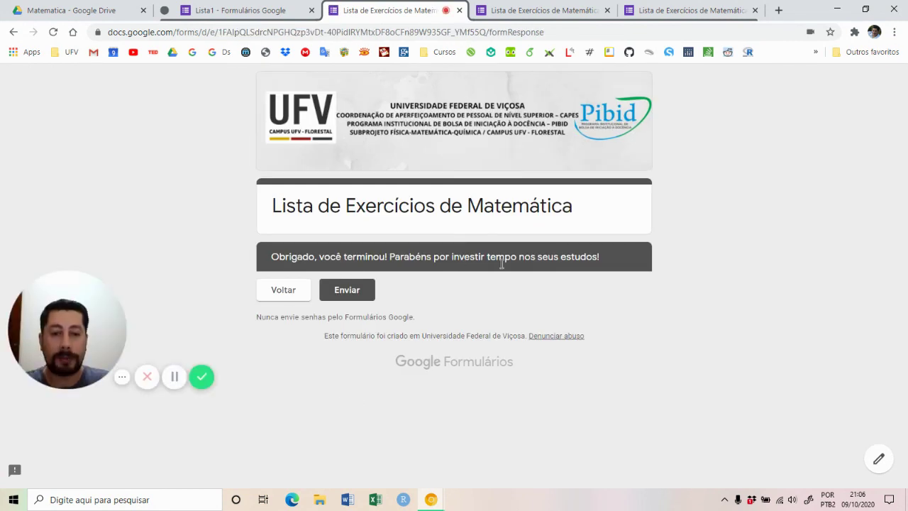
{"action": "left_click", "coordinate": [349, 292]}
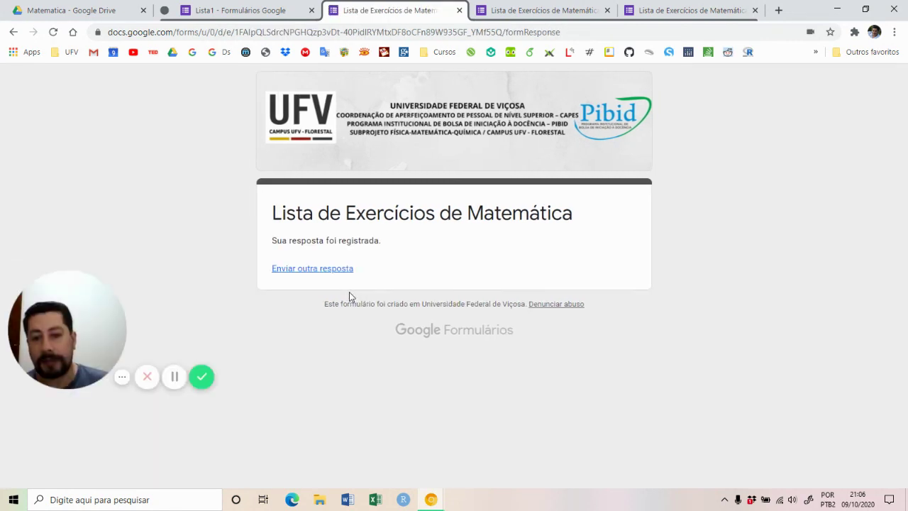
Return to the Lista1 form editor, view the options for adding collaborators and close them without adding anyone.
{"action": "left_click", "coordinate": [261, 7]}
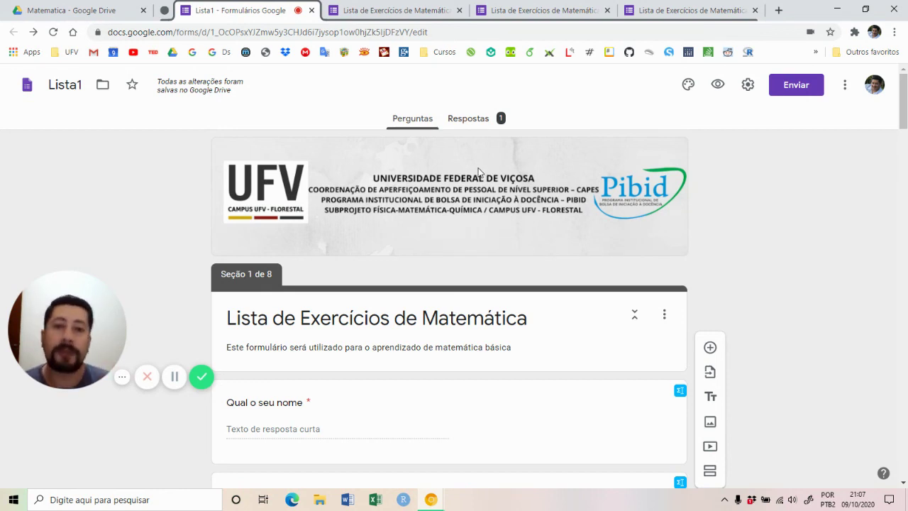
{"action": "left_click", "coordinate": [845, 88]}
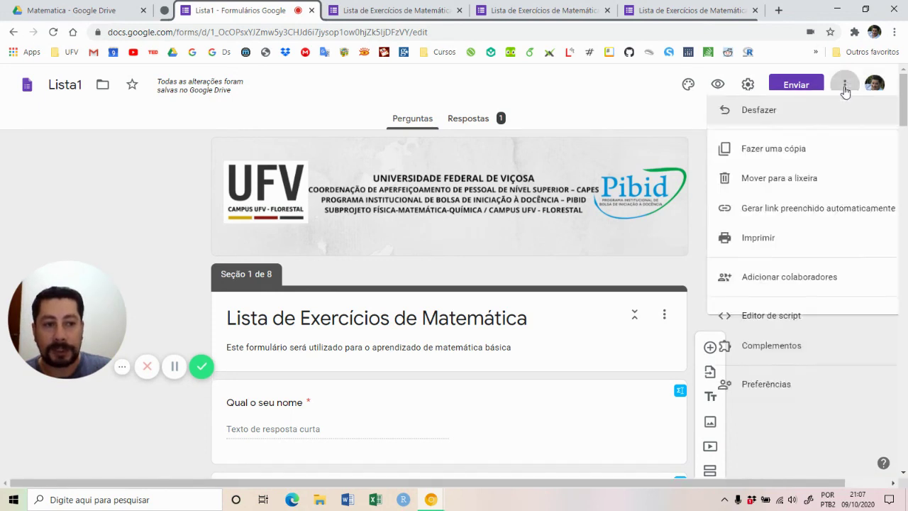
{"action": "left_click", "coordinate": [717, 289]}
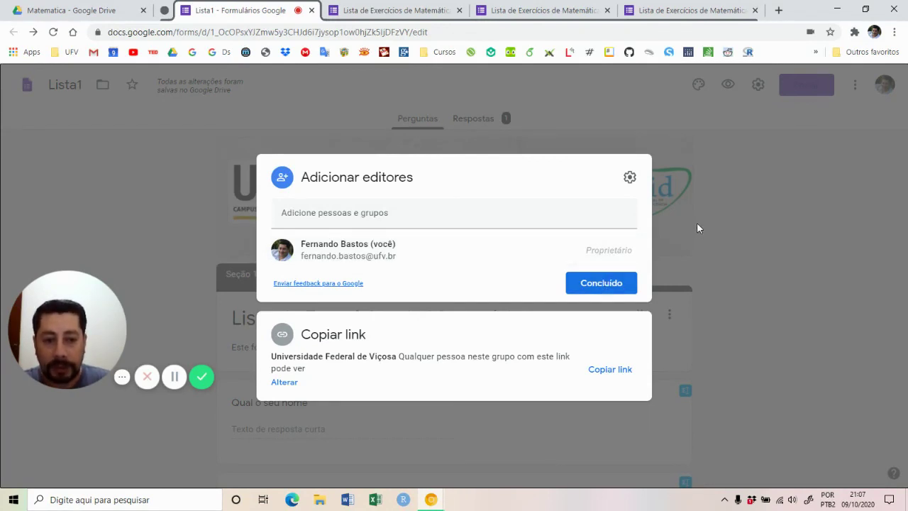
{"action": "left_click", "coordinate": [747, 195]}
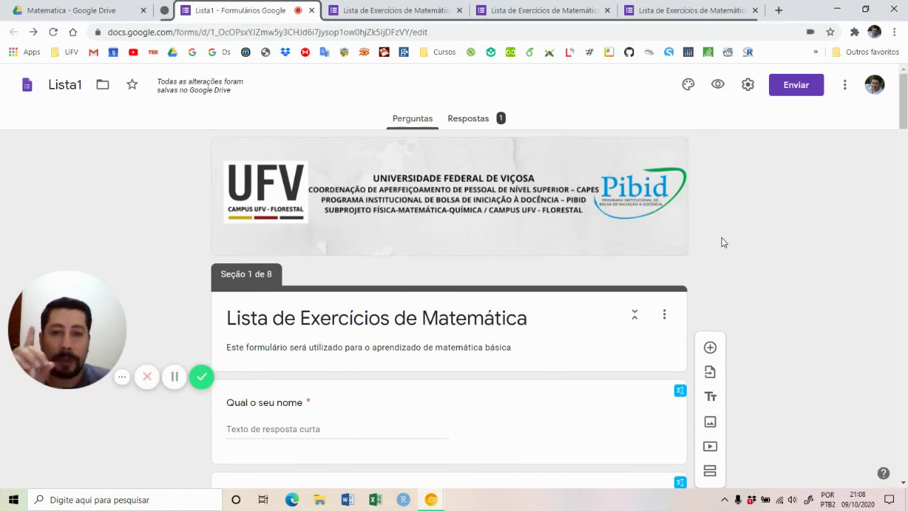
Search YouTube for "raiz quadrada" and add the video "RAIZ QUADRADA - 6° ANO" below the image in section 4 (Tente novamente!).
{"action": "scroll", "coordinate": [577, 328], "scroll_direction": "down", "scroll_amount": 15}
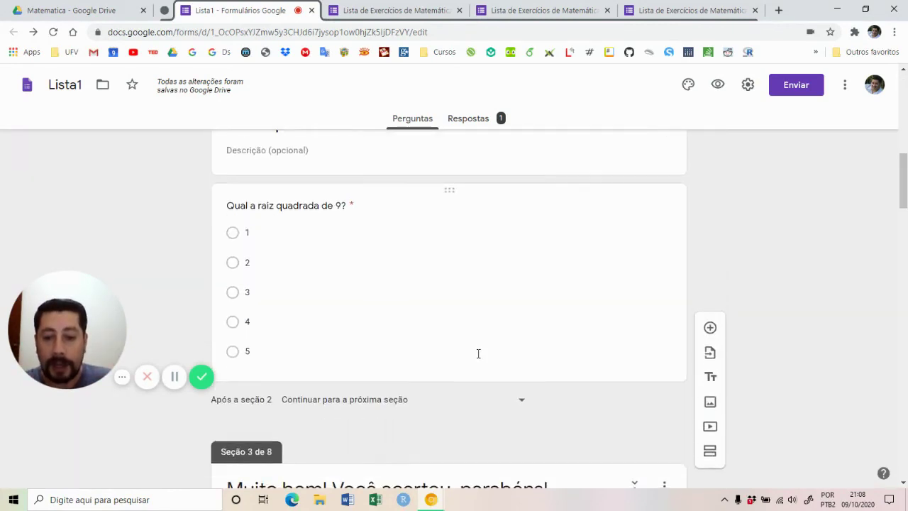
{"action": "scroll", "coordinate": [478, 354], "scroll_direction": "down", "scroll_amount": 3}
{"action": "scroll", "coordinate": [495, 393], "scroll_direction": "down", "scroll_amount": 5}
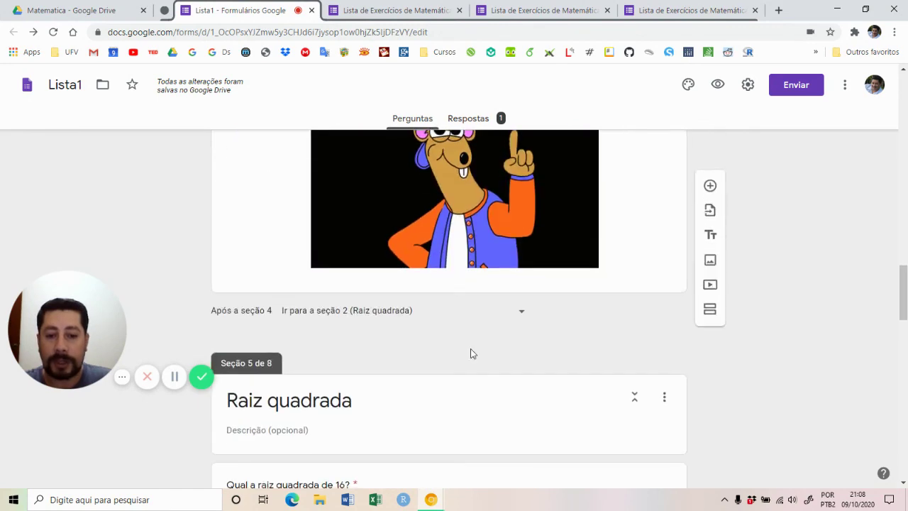
{"action": "scroll", "coordinate": [470, 355], "scroll_direction": "up", "scroll_amount": 3}
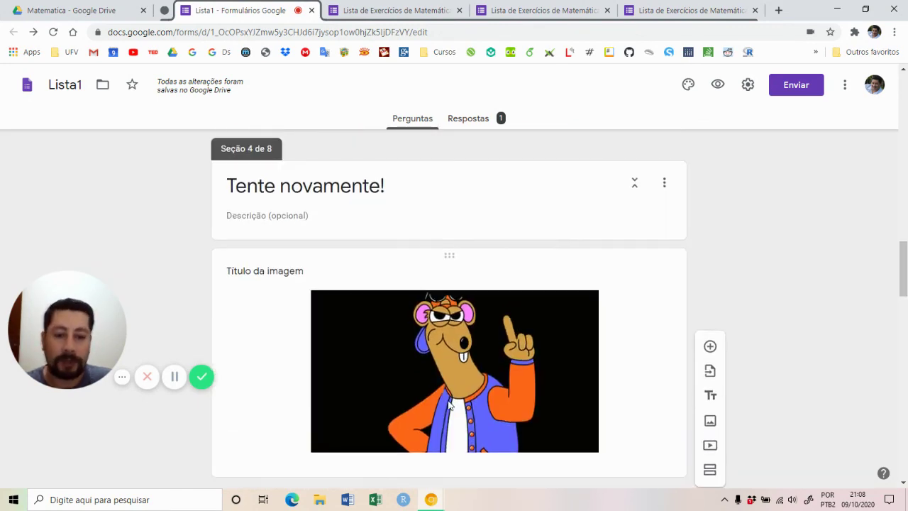
{"action": "scroll", "coordinate": [608, 308], "scroll_direction": "down", "scroll_amount": 1}
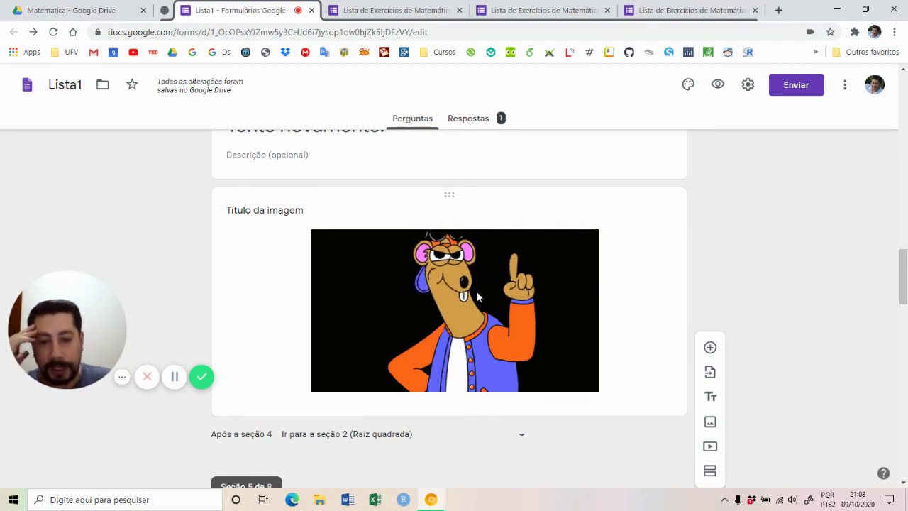
{"action": "left_click", "coordinate": [616, 310]}
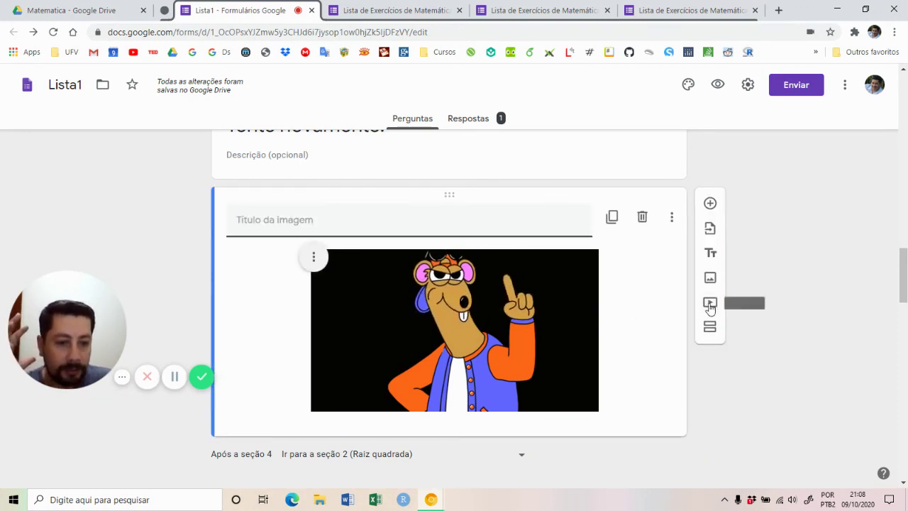
{"action": "left_click", "coordinate": [710, 305]}
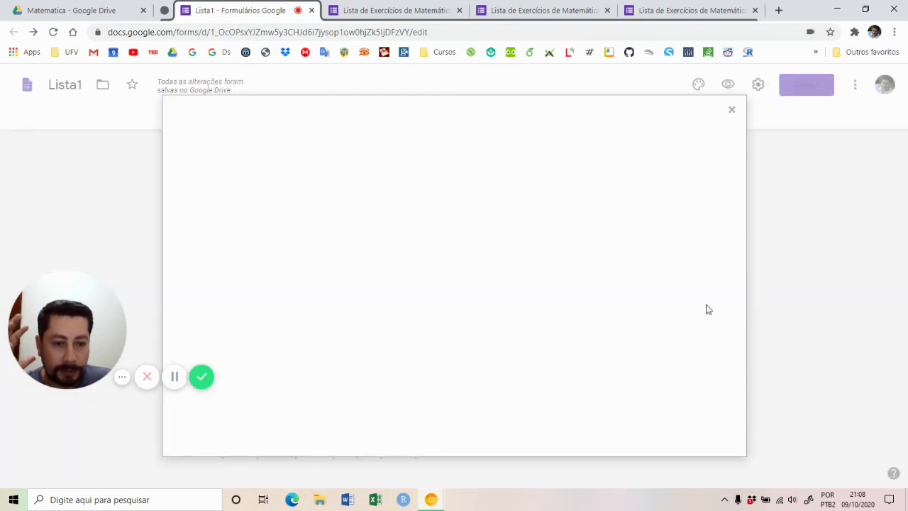
{"action": "left_click", "coordinate": [320, 183]}
{"action": "type", "text": "r"}
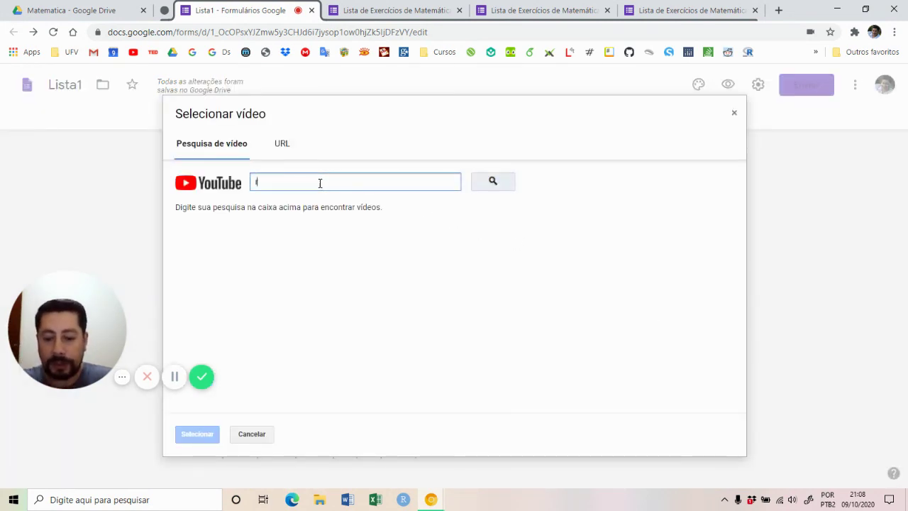
{"action": "type", "text": "aiz quadrada"}
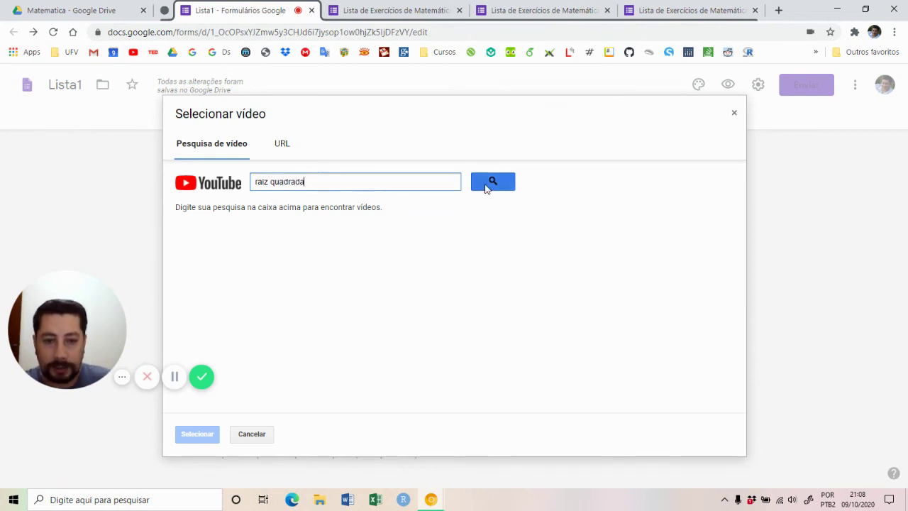
{"action": "left_click", "coordinate": [486, 185]}
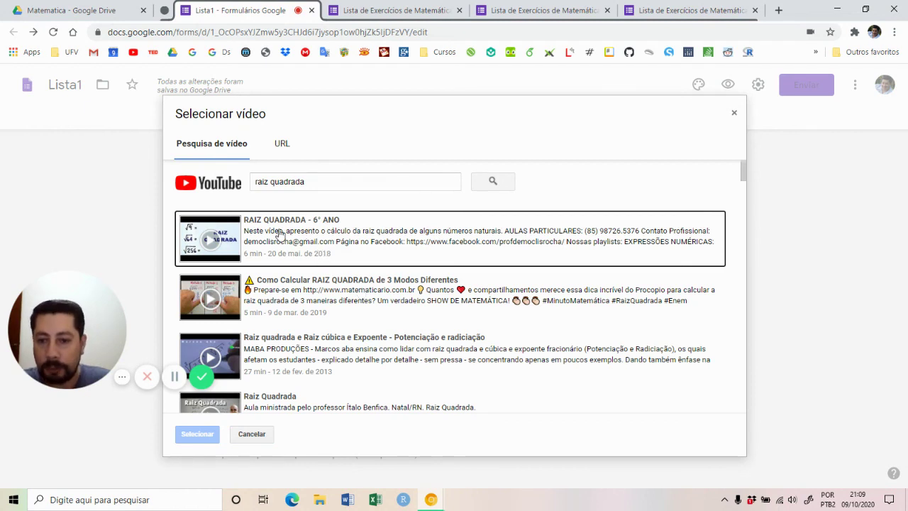
{"action": "left_click", "coordinate": [307, 237]}
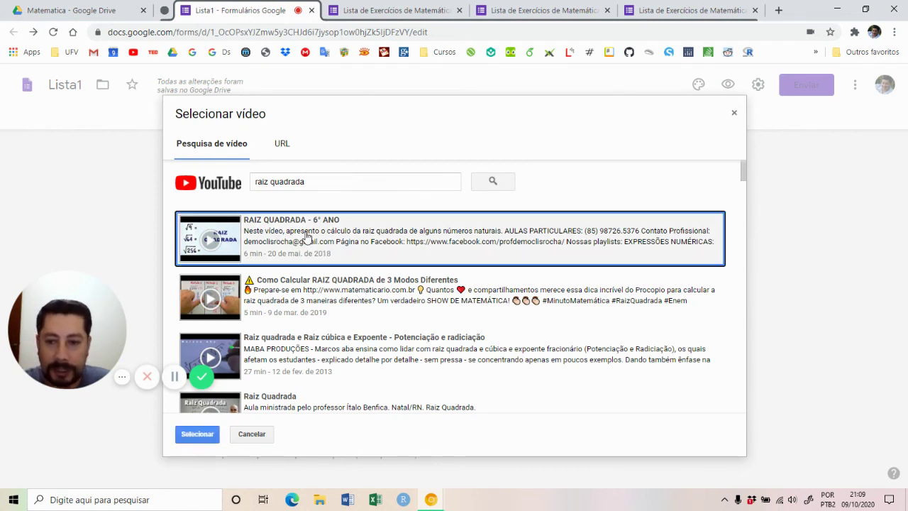
{"action": "left_click", "coordinate": [201, 434]}
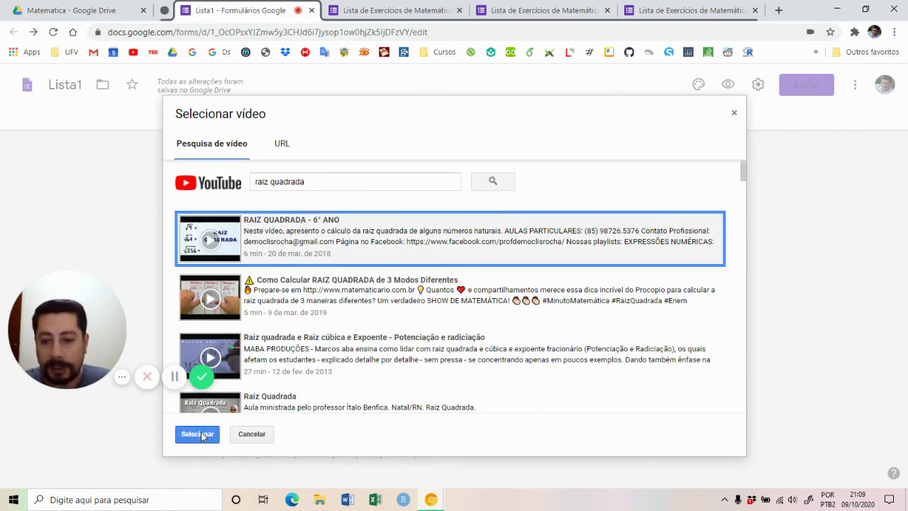